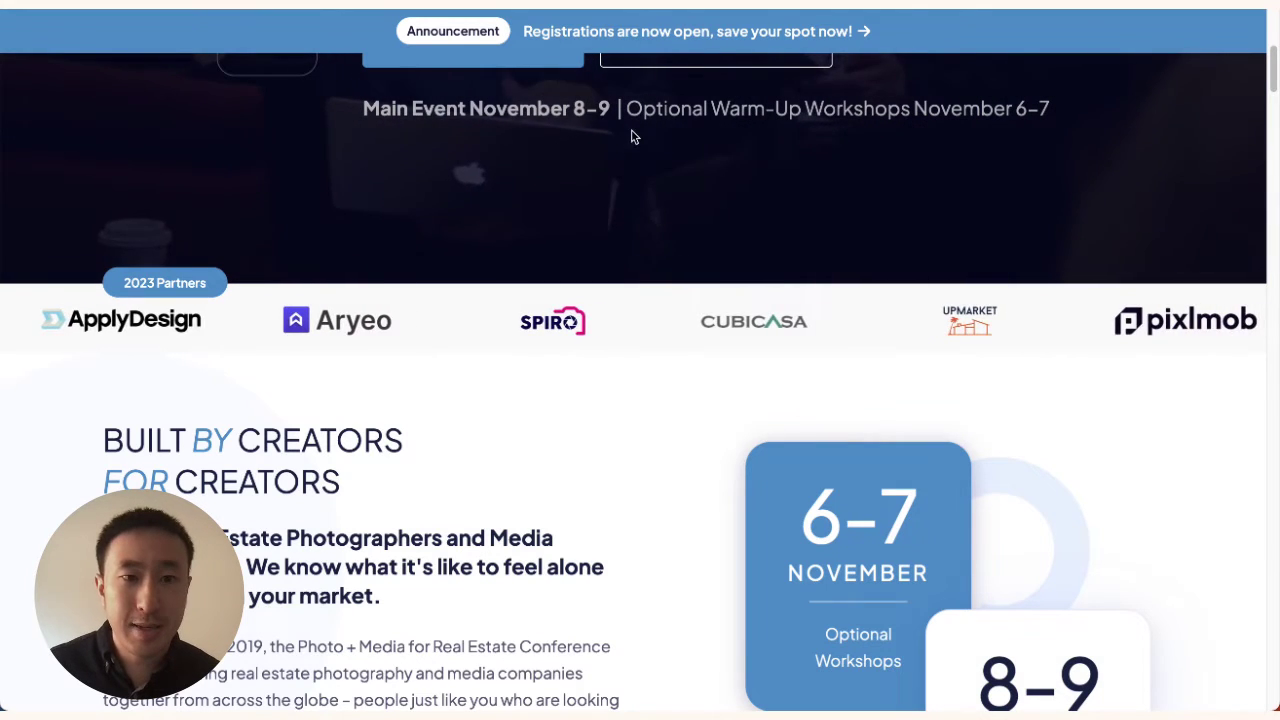
Step: Scroll up and down the conference site to view its logo strip
scroll(434, 115, "up", 5)
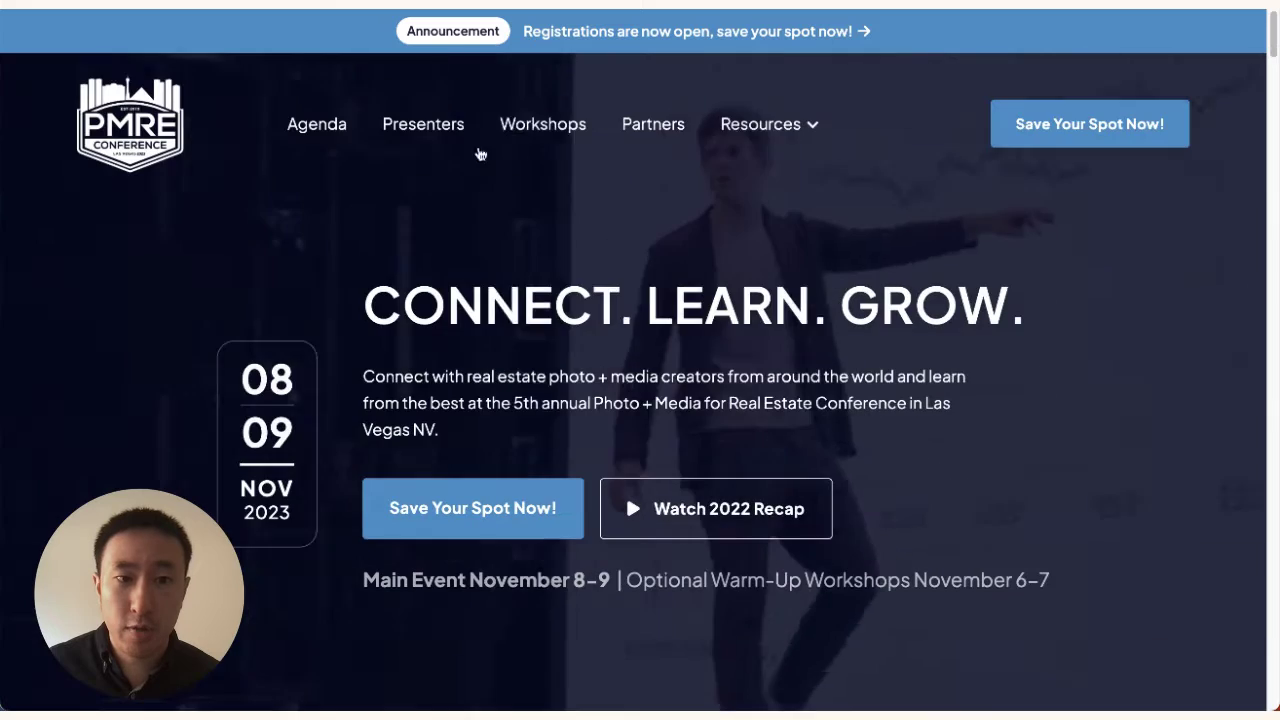
scroll(586, 191, "down", 1)
scroll(586, 191, "down", 3)
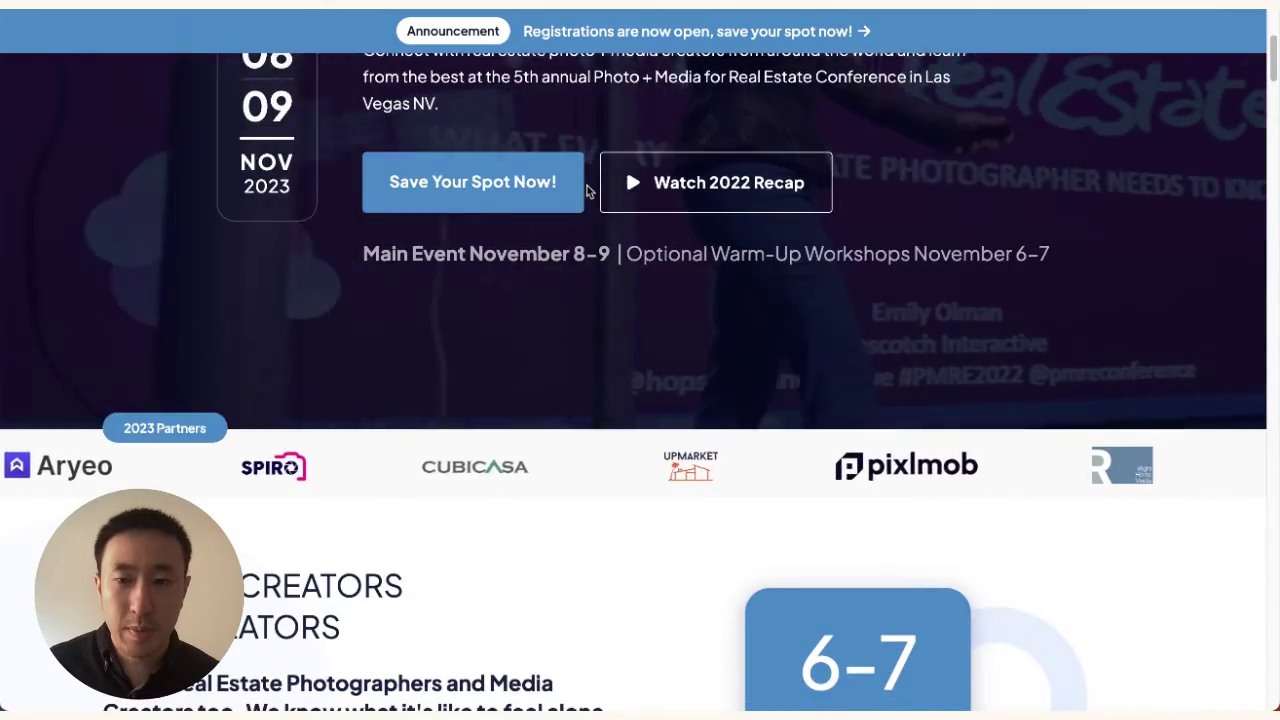
scroll(591, 229, "up", 4)
scroll(611, 431, "down", 3)
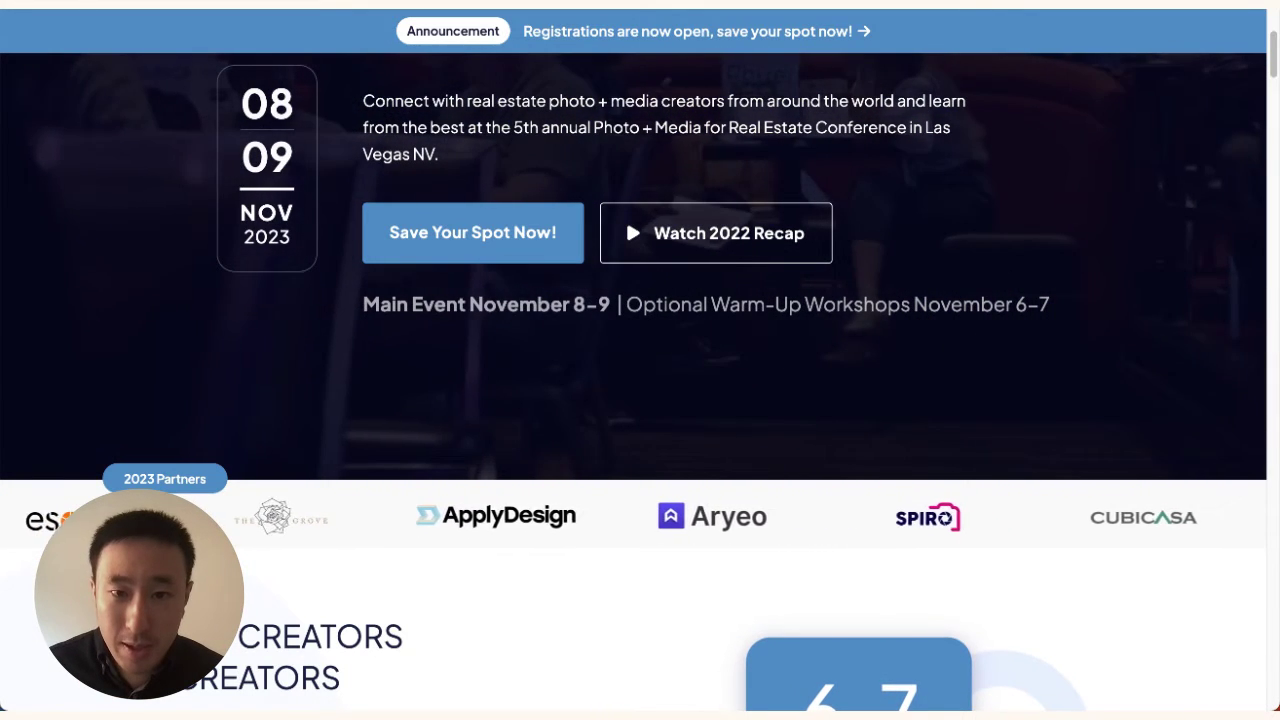
Step: Switch to other example sites' scrolling logo strips, ending on the Webflow sponsors section
left_click(645, 2)
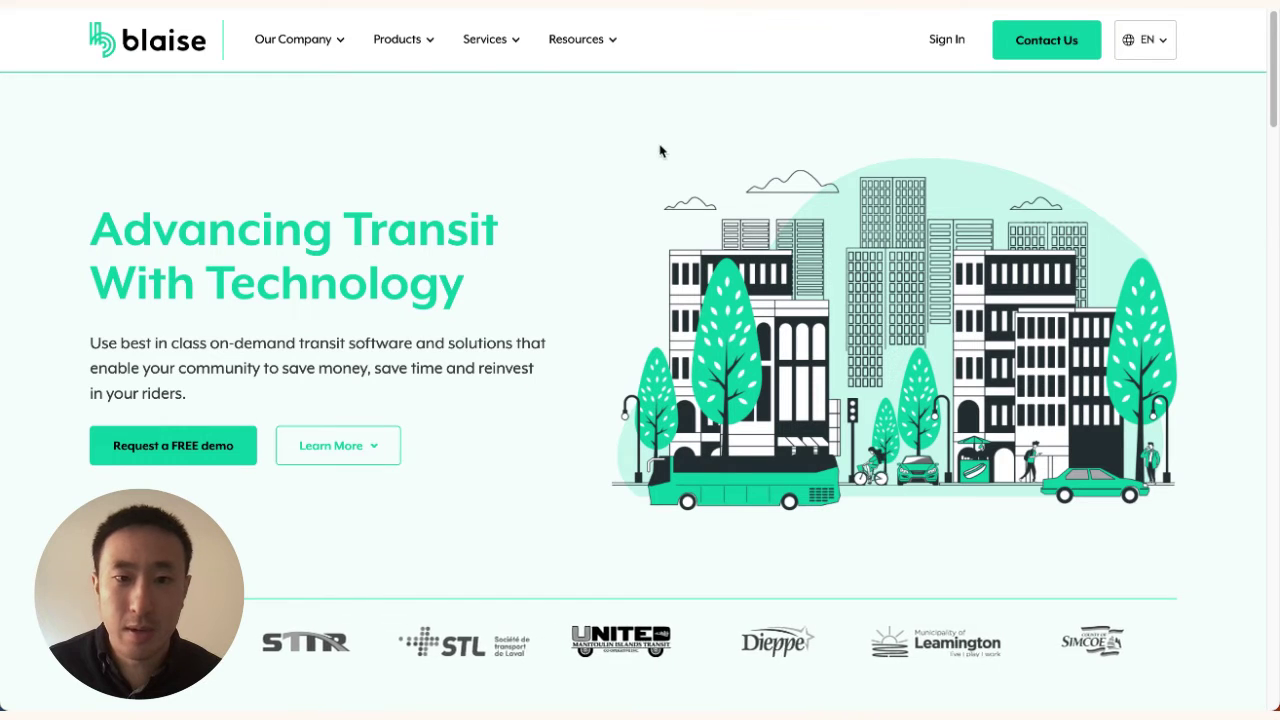
mouse_move(349, 45)
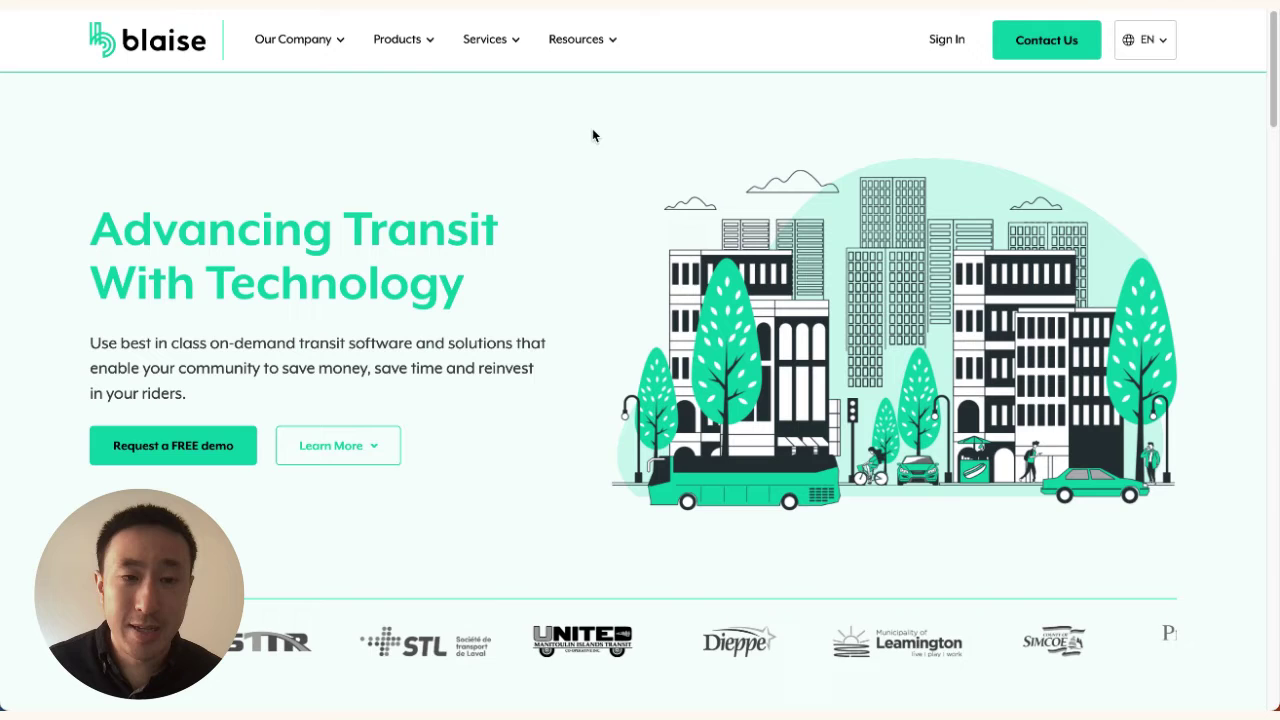
scroll(1090, 602, "down", 1)
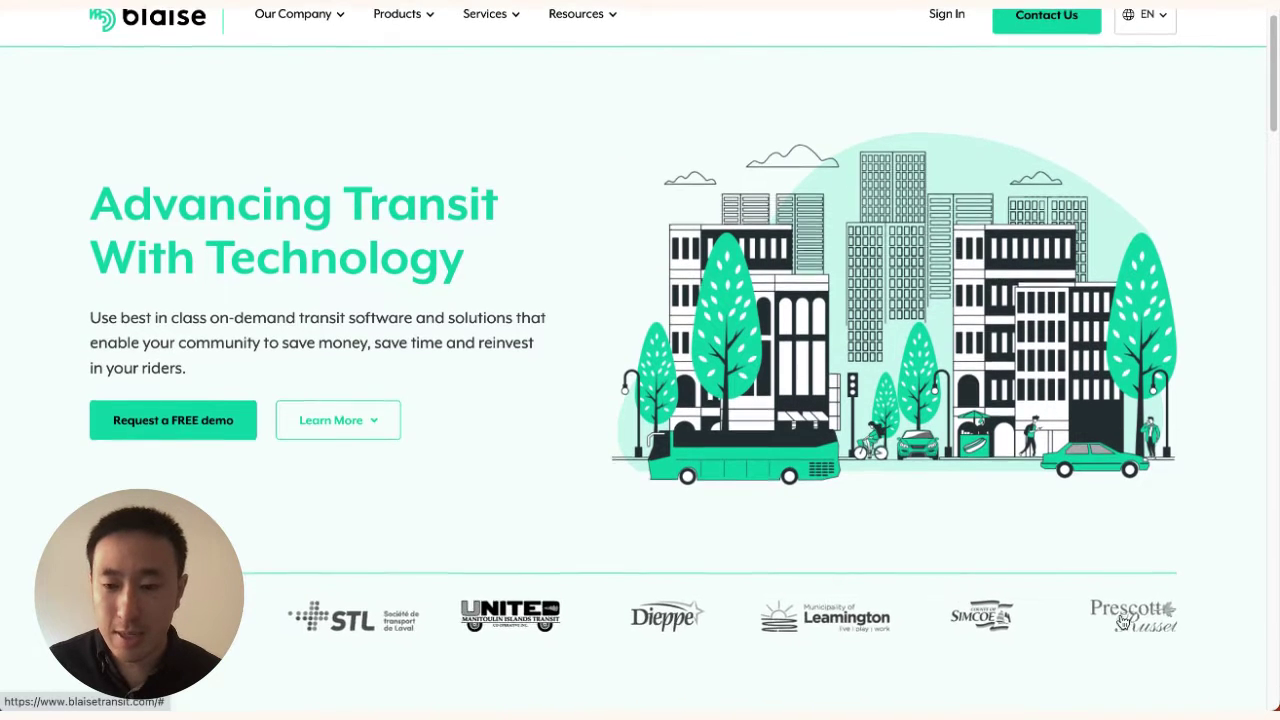
scroll(900, 612, "down", 1)
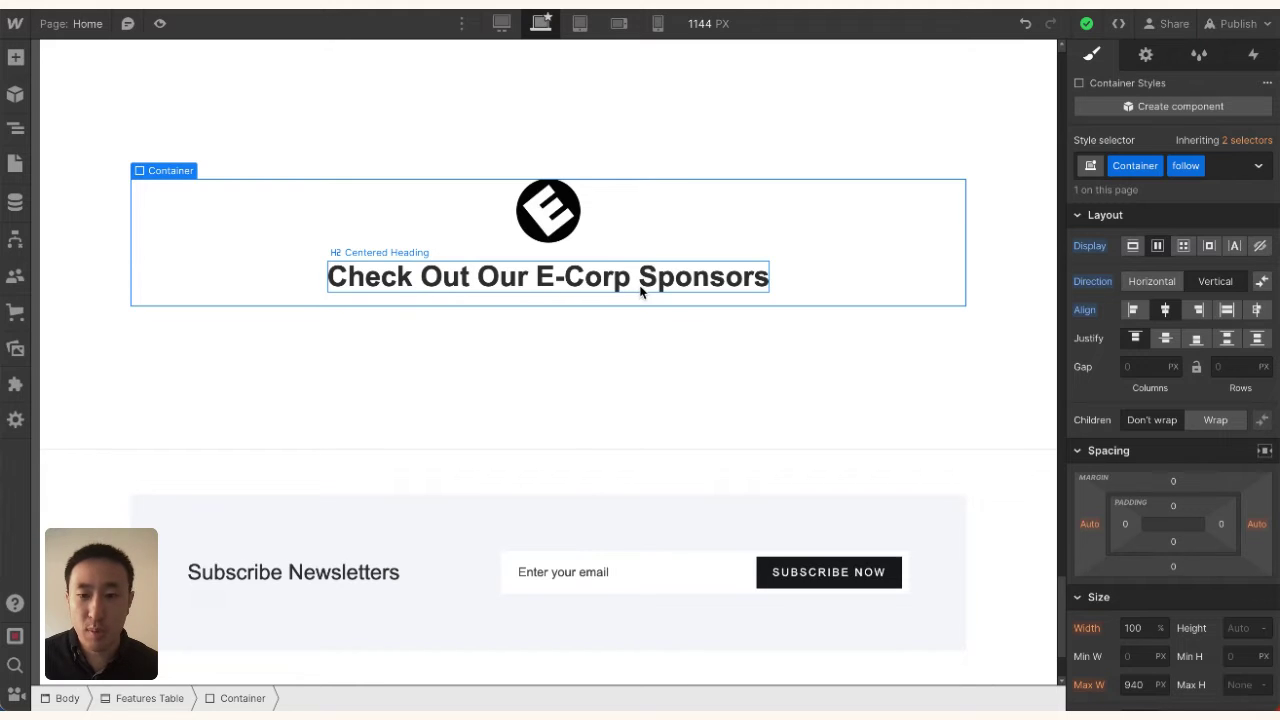
Step: Select the Features Table section, then switch to the Sketch file of brand logos
left_click(212, 386)
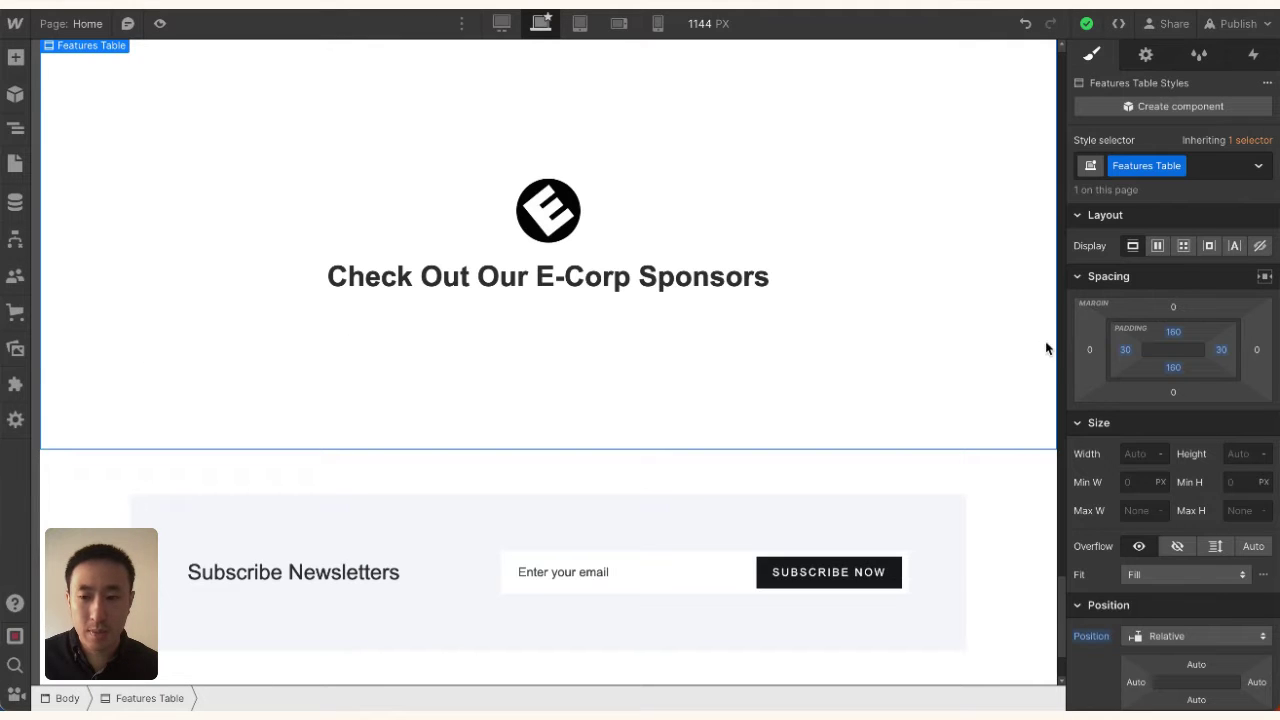
key("super+Tab")
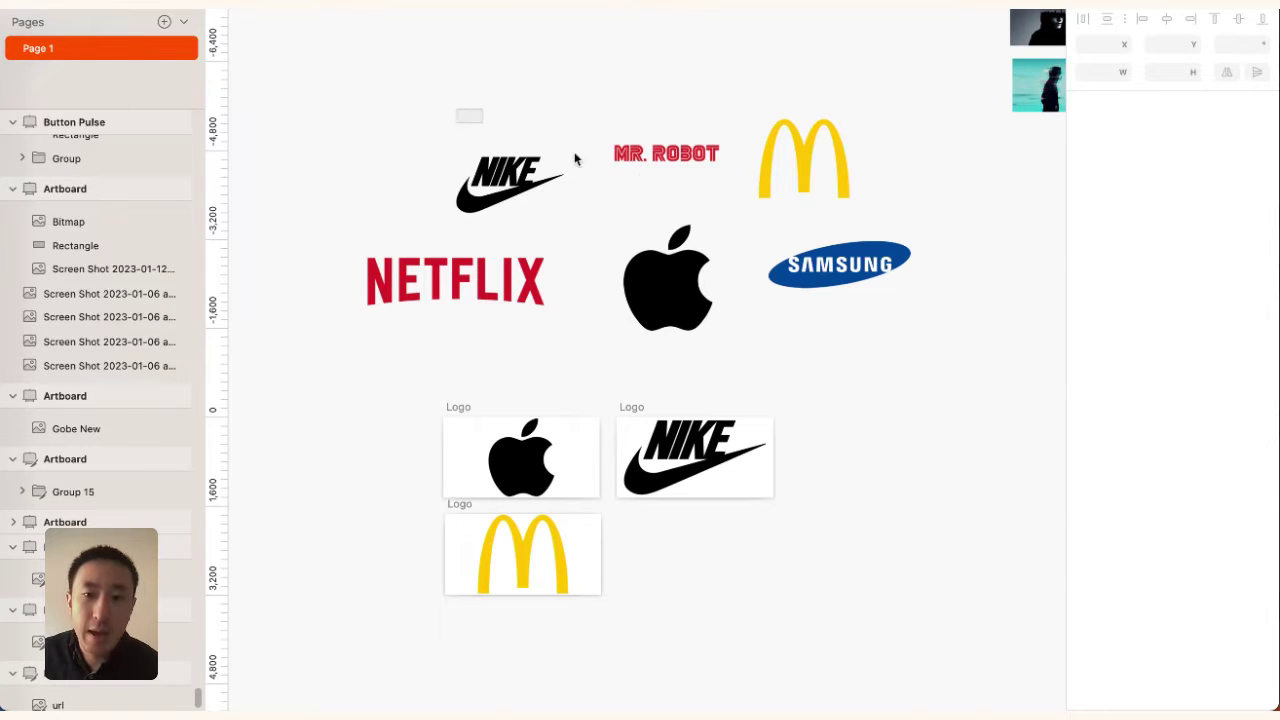
left_click_drag(456, 110, 897, 349)
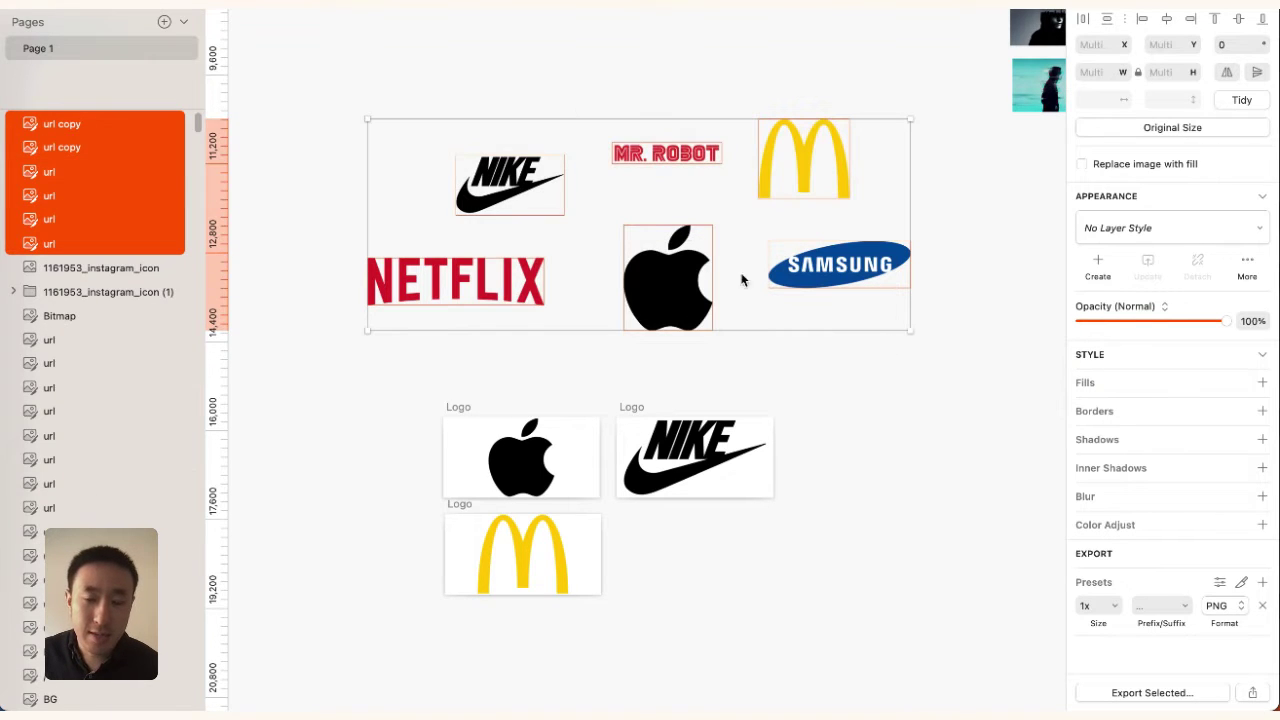
left_click(638, 94)
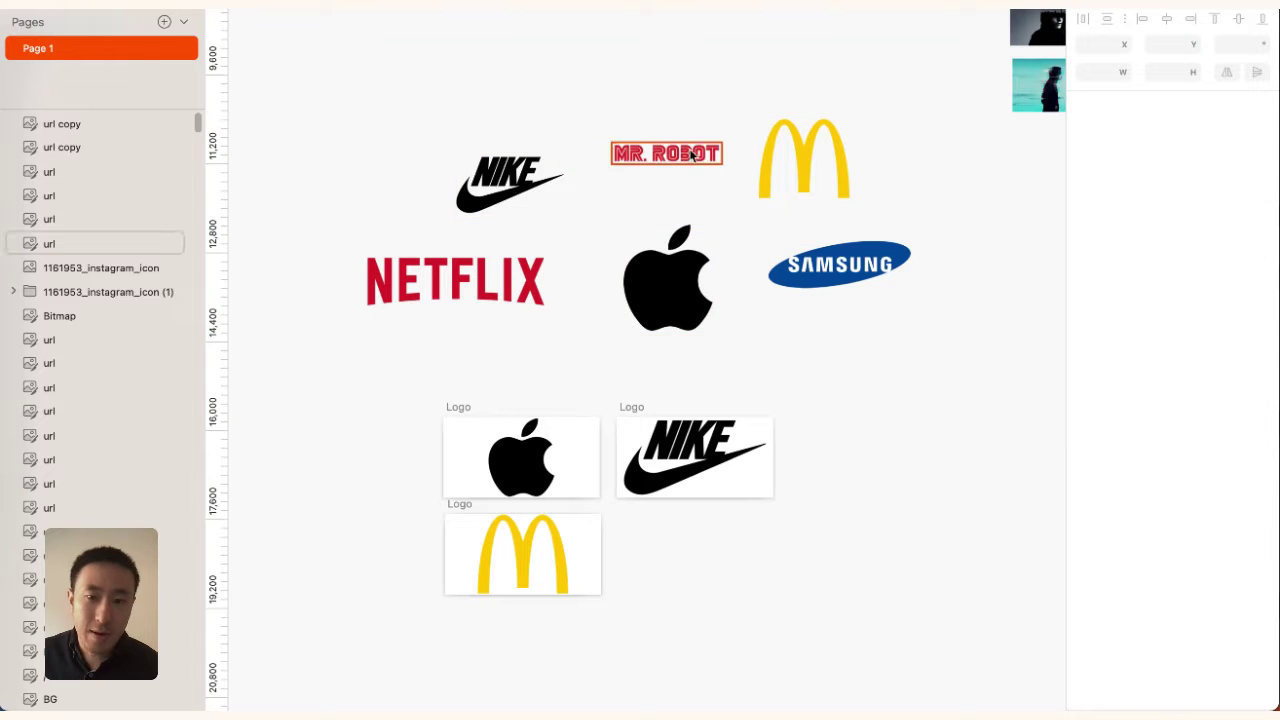
left_click_drag(436, 112, 812, 341)
left_click(731, 363)
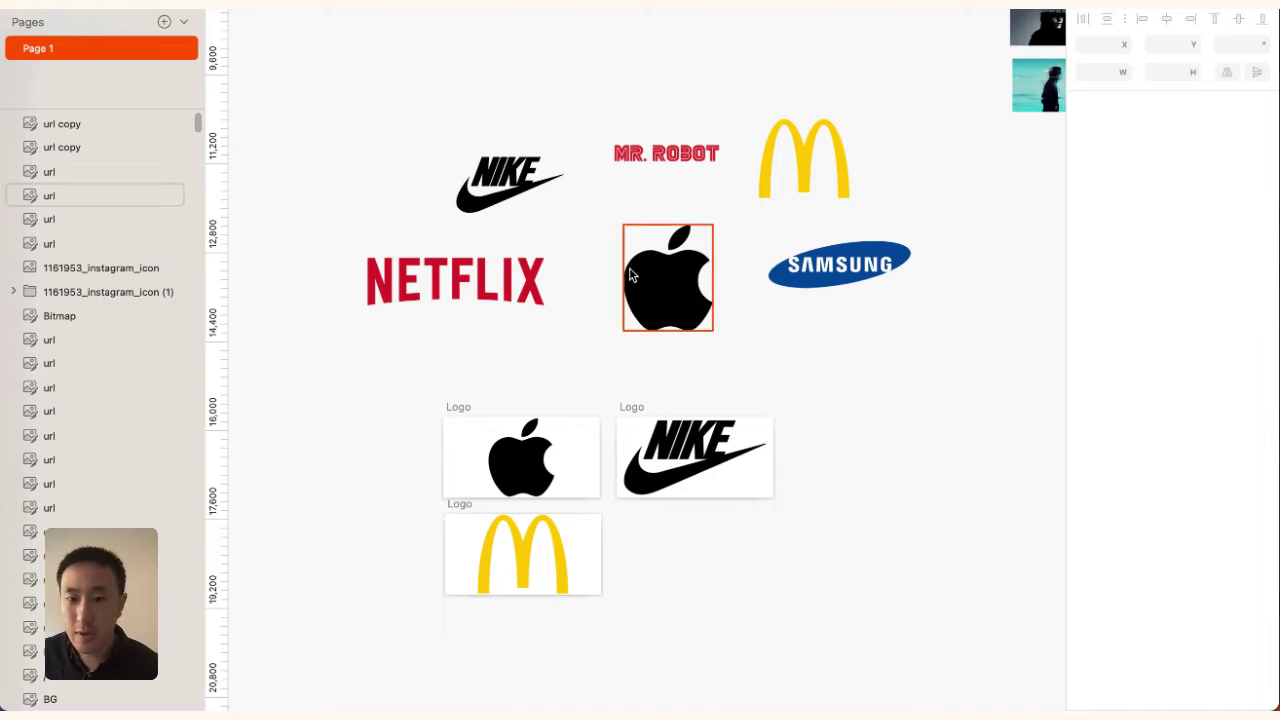
left_click(530, 186)
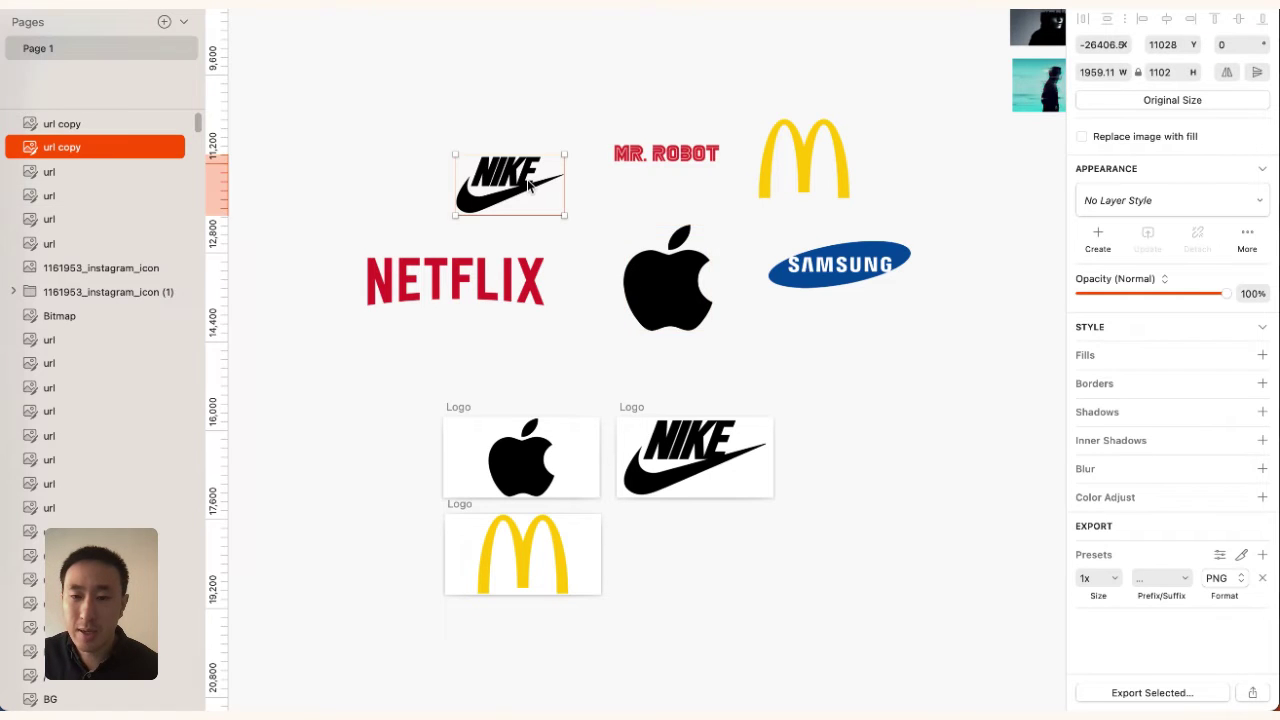
left_click(670, 250)
left_click(797, 163)
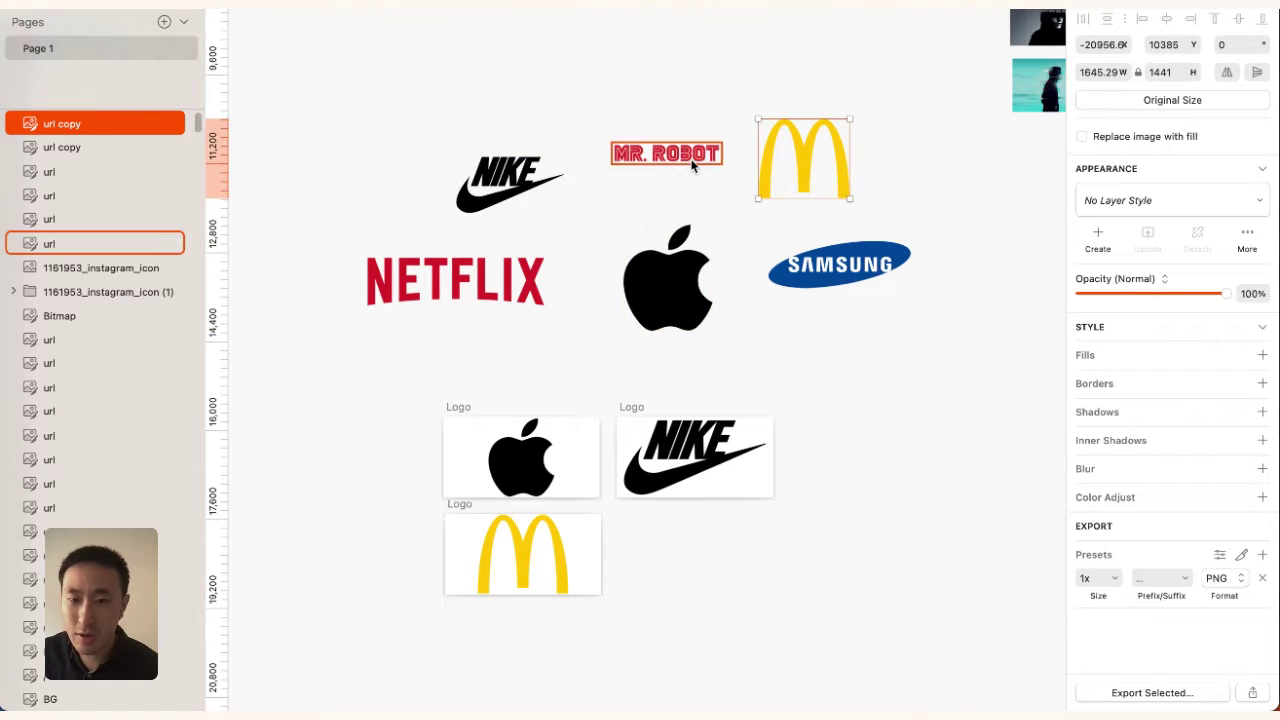
left_click(666, 153)
left_click(846, 282)
left_click(793, 173)
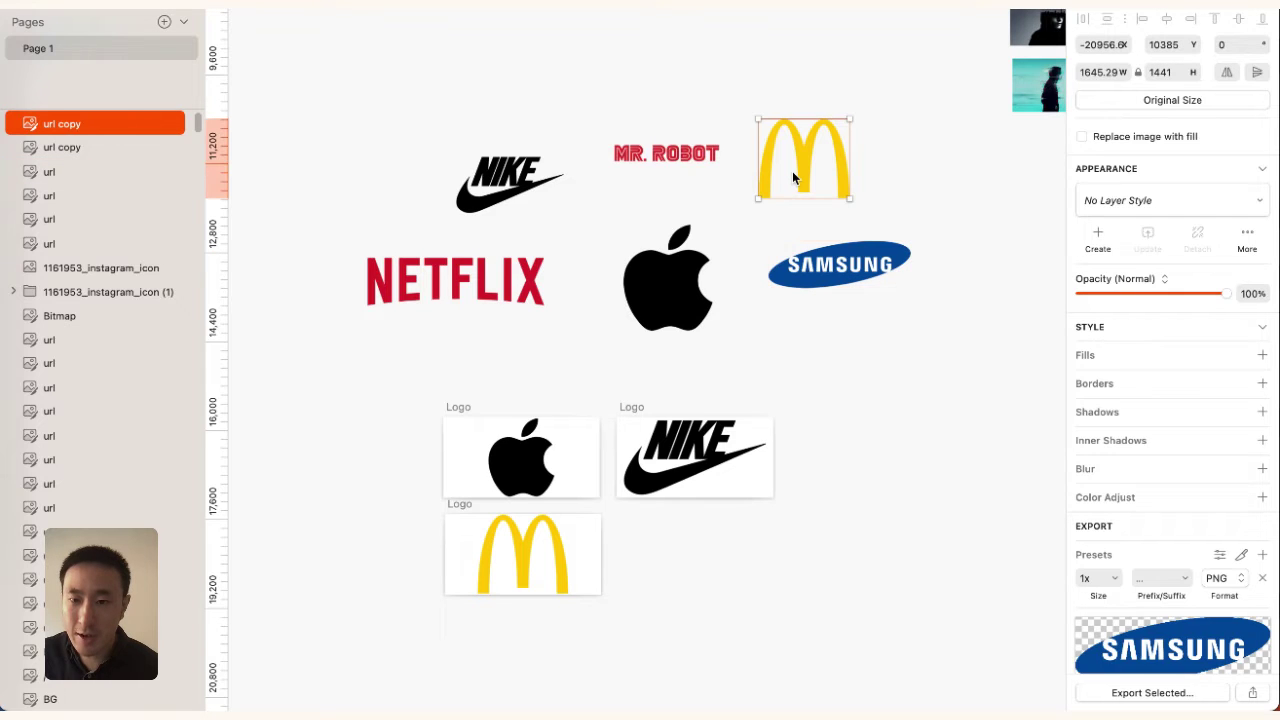
left_click(524, 285)
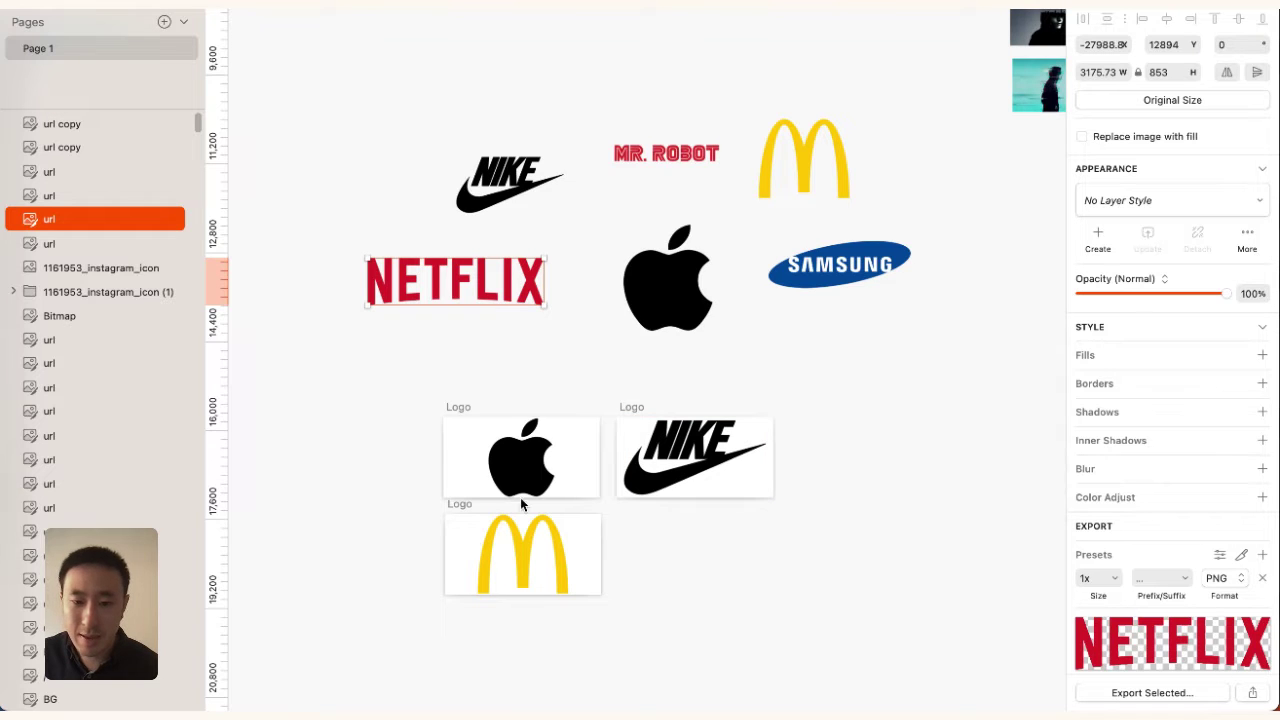
left_click(465, 504)
left_click_drag(1170, 412, 946, 410)
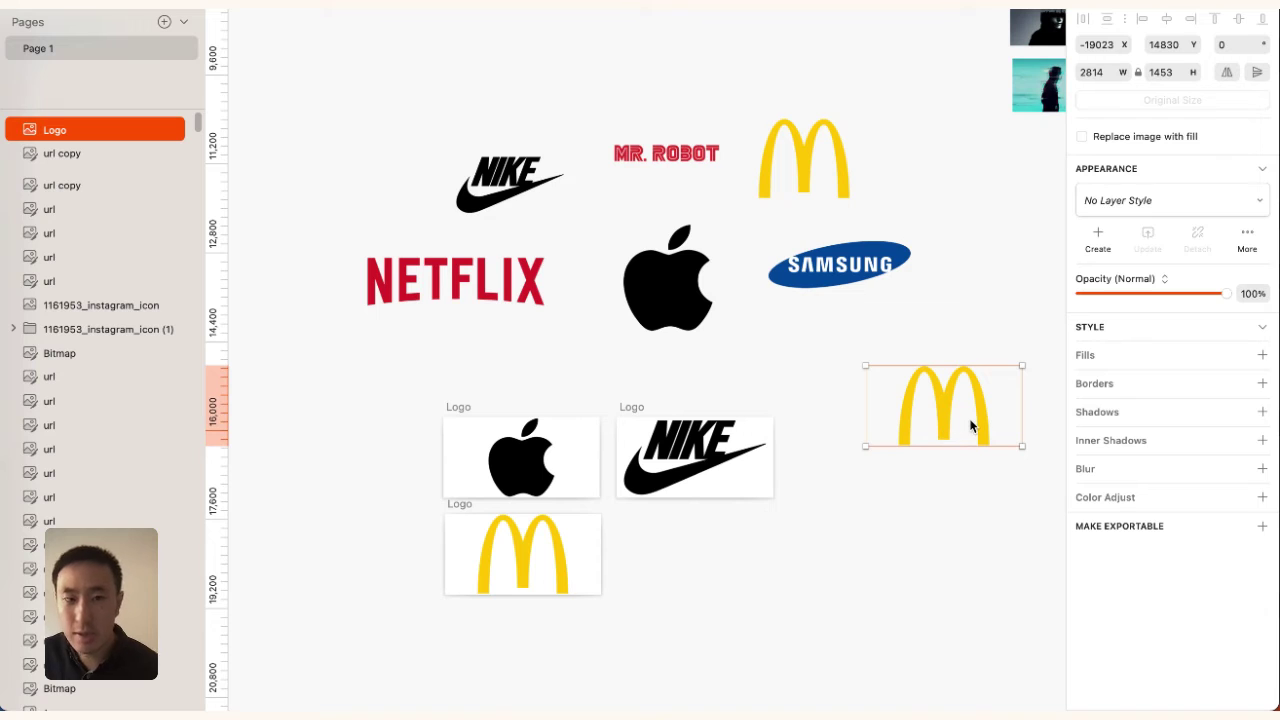
left_click(1135, 530)
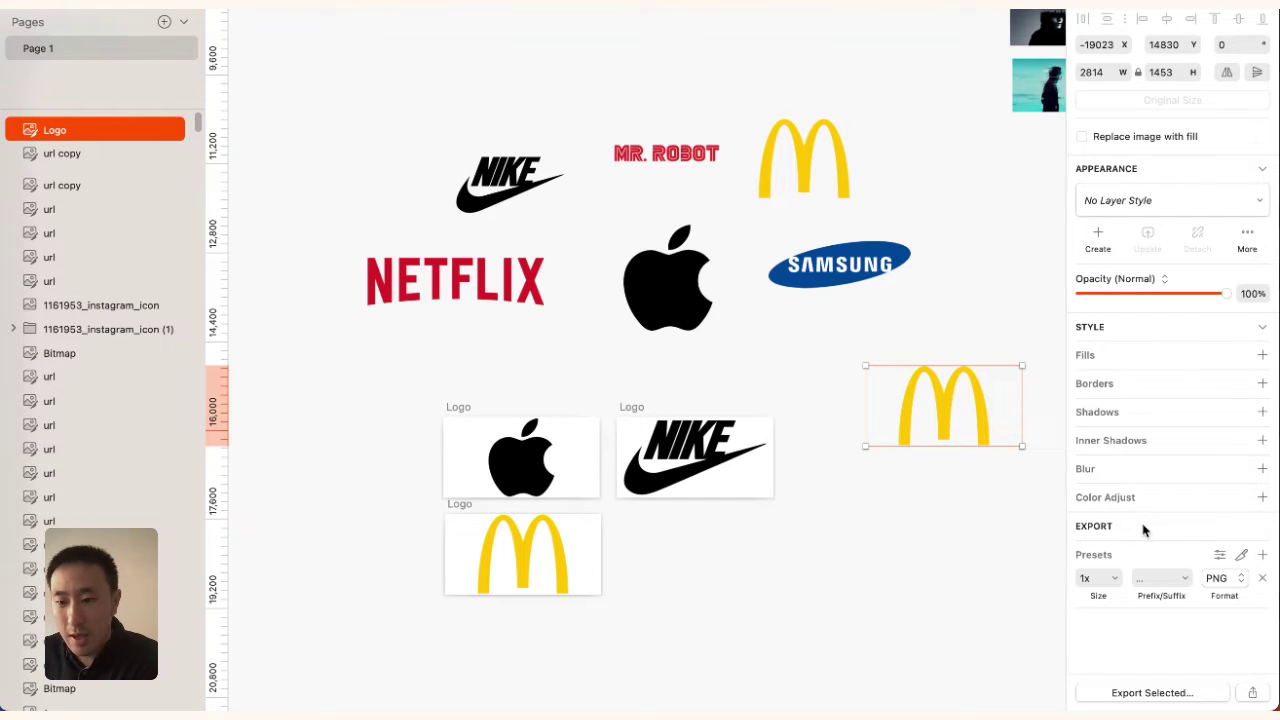
scroll(1150, 545, "down", 3)
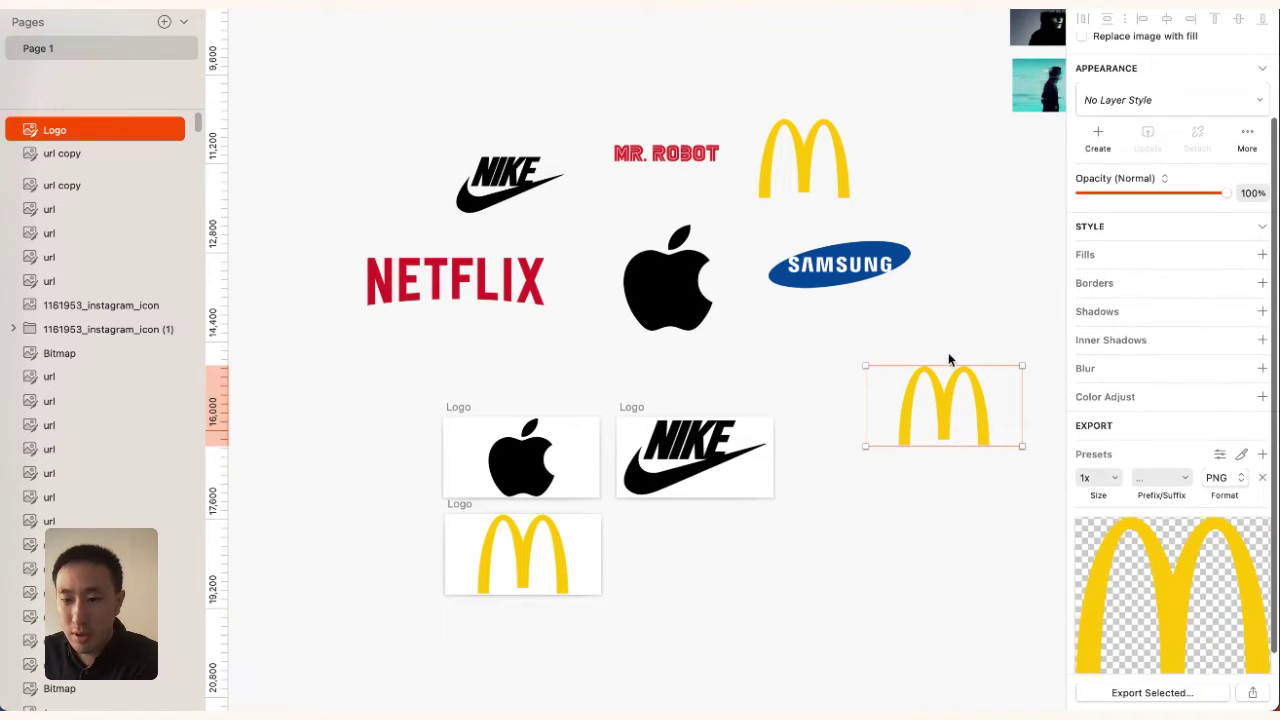
left_click(958, 405)
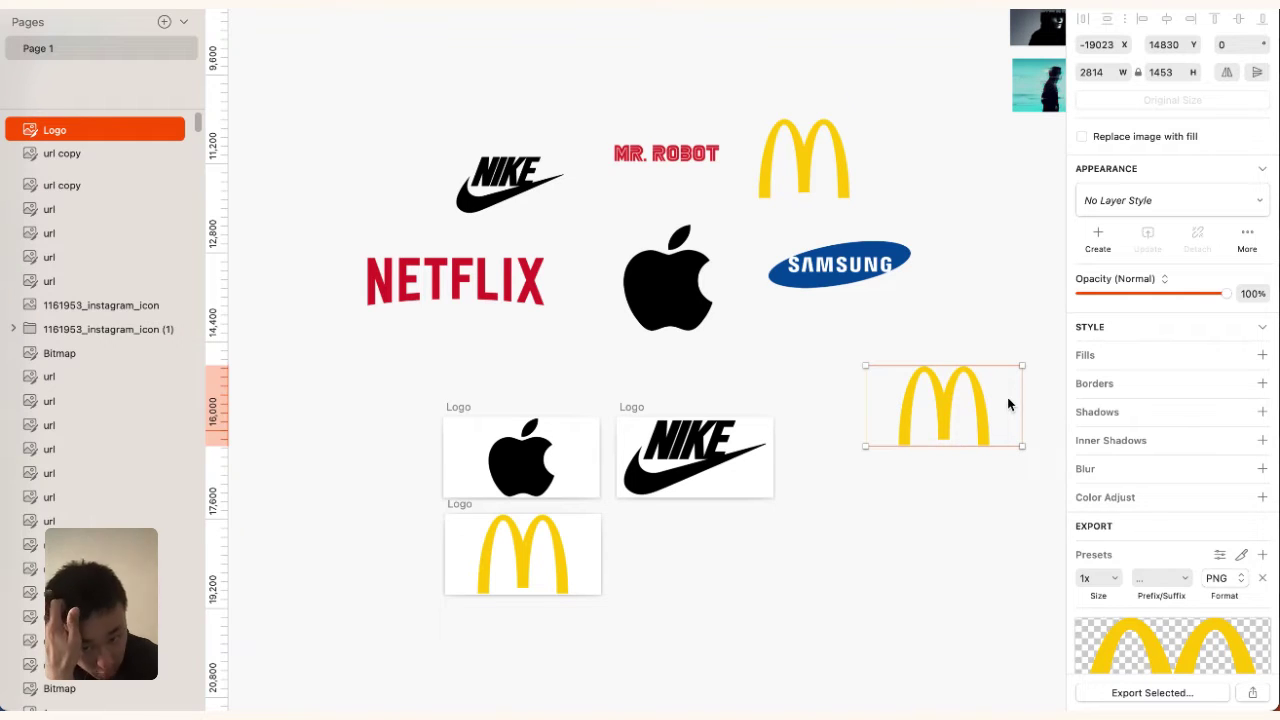
left_click(990, 318)
left_click(957, 414)
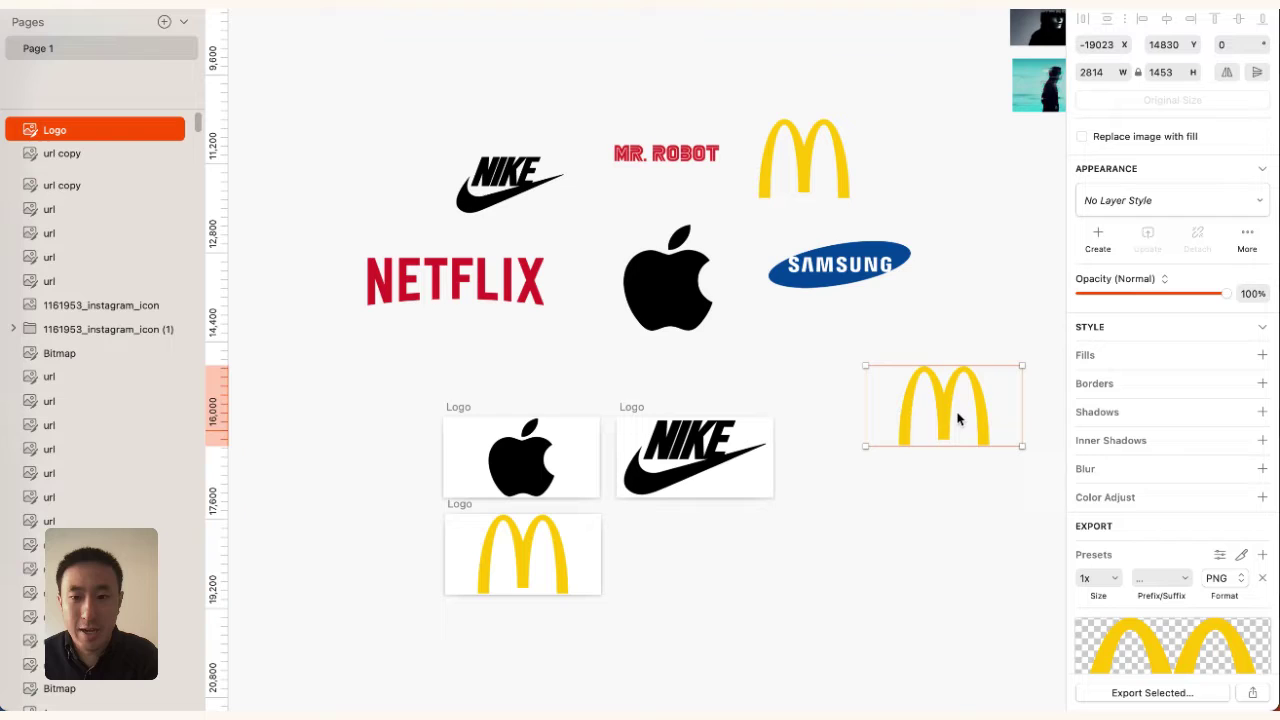
key("Delete")
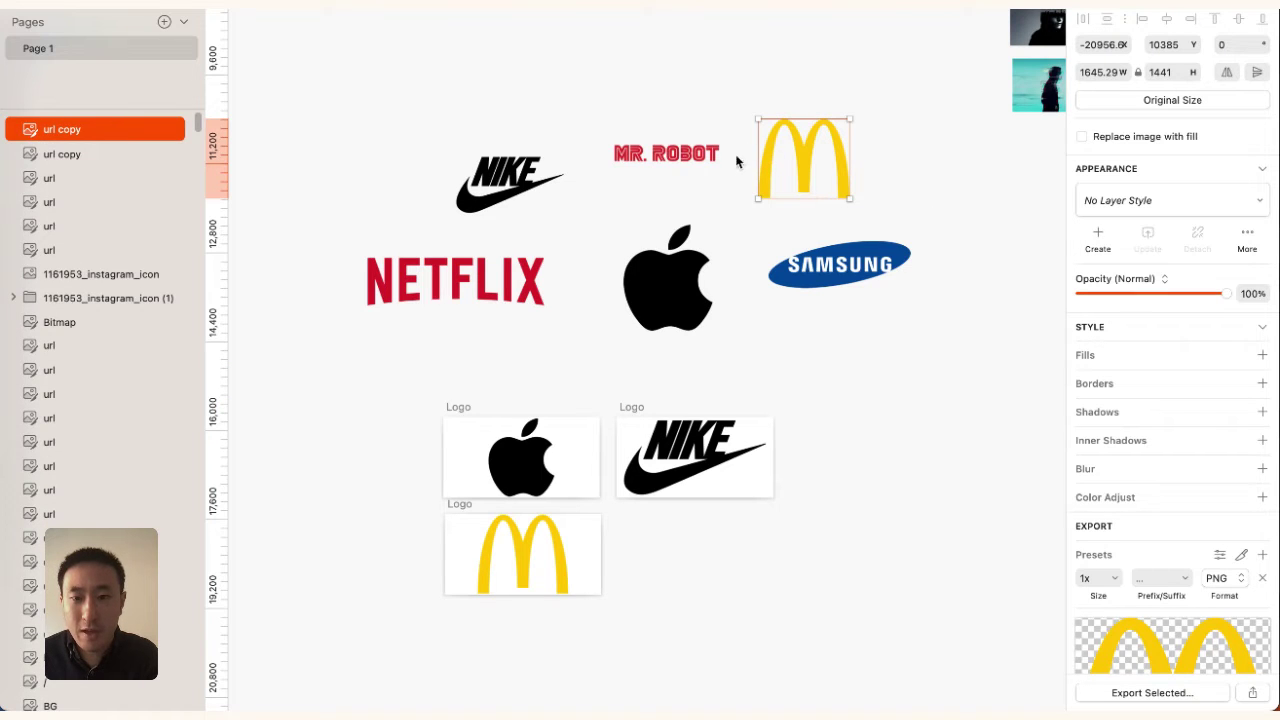
left_click(664, 165)
left_click(690, 255)
left_click(790, 265)
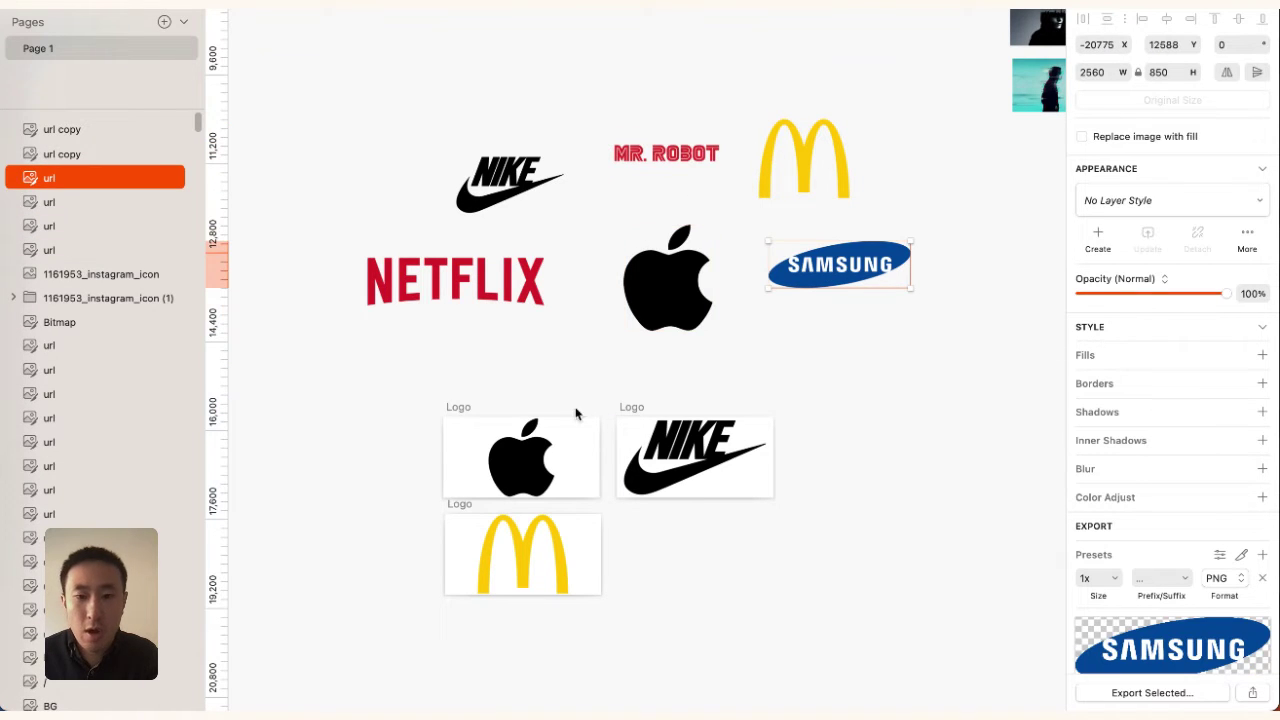
left_click(455, 407)
scroll(595, 287, "down", 3)
scroll(595, 287, "left", 3)
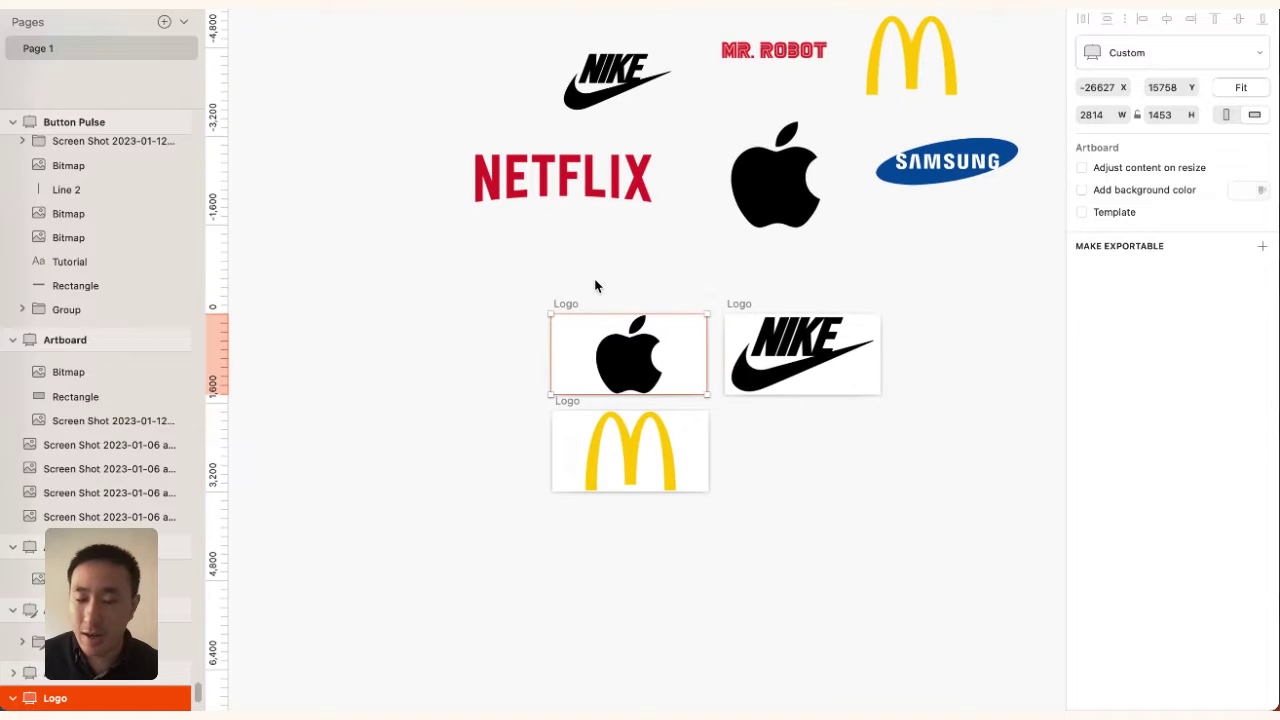
left_click(645, 350)
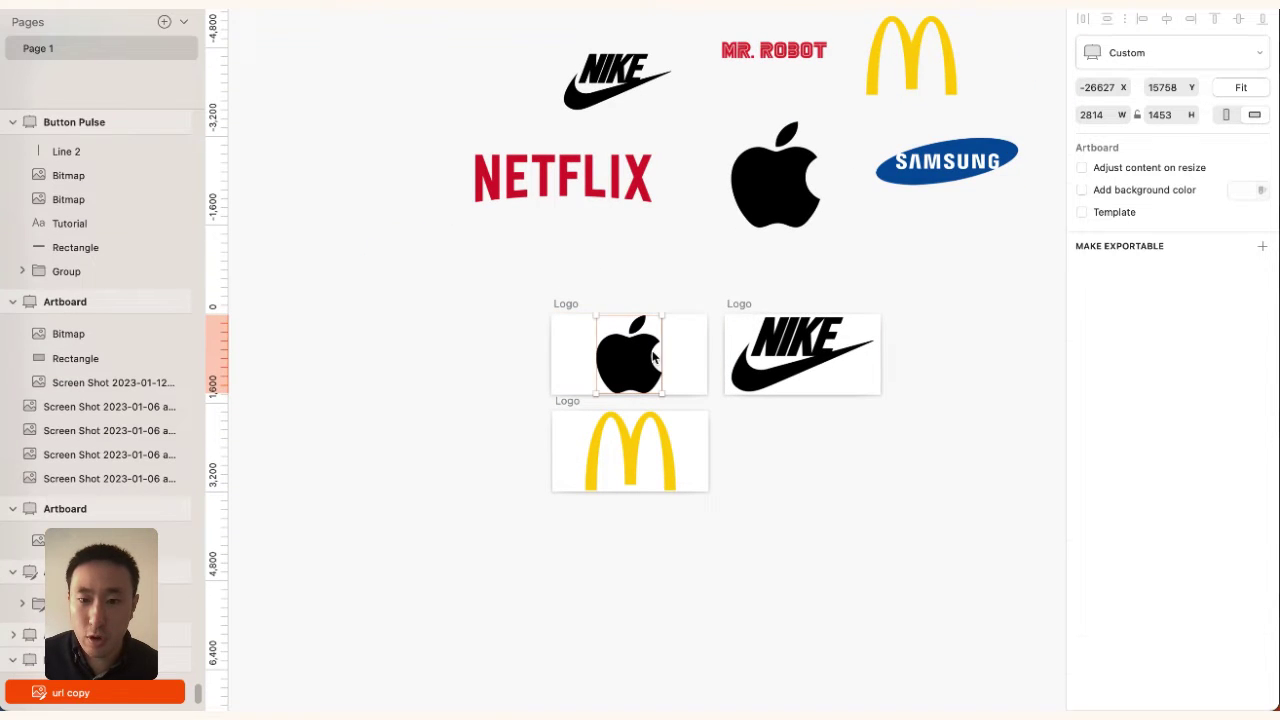
left_click(770, 339)
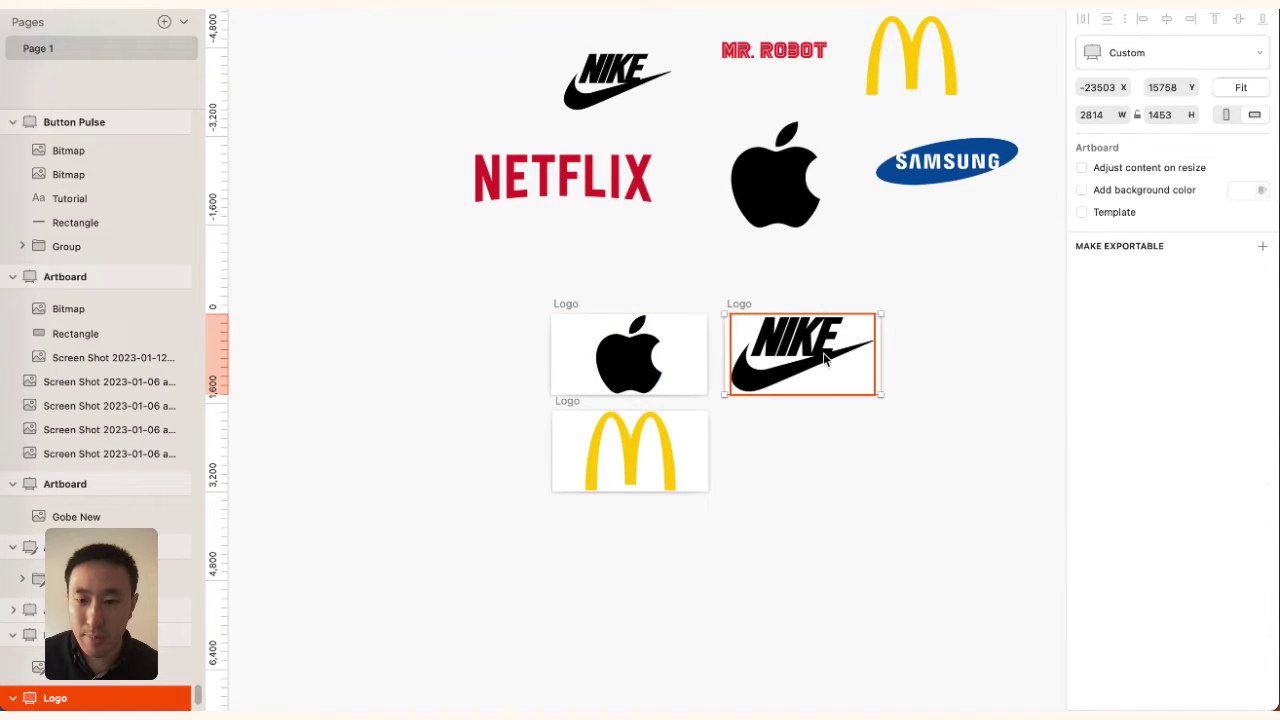
left_click(571, 414)
left_click(925, 256)
scroll(910, 371, "up", 3)
scroll(910, 371, "right", 3)
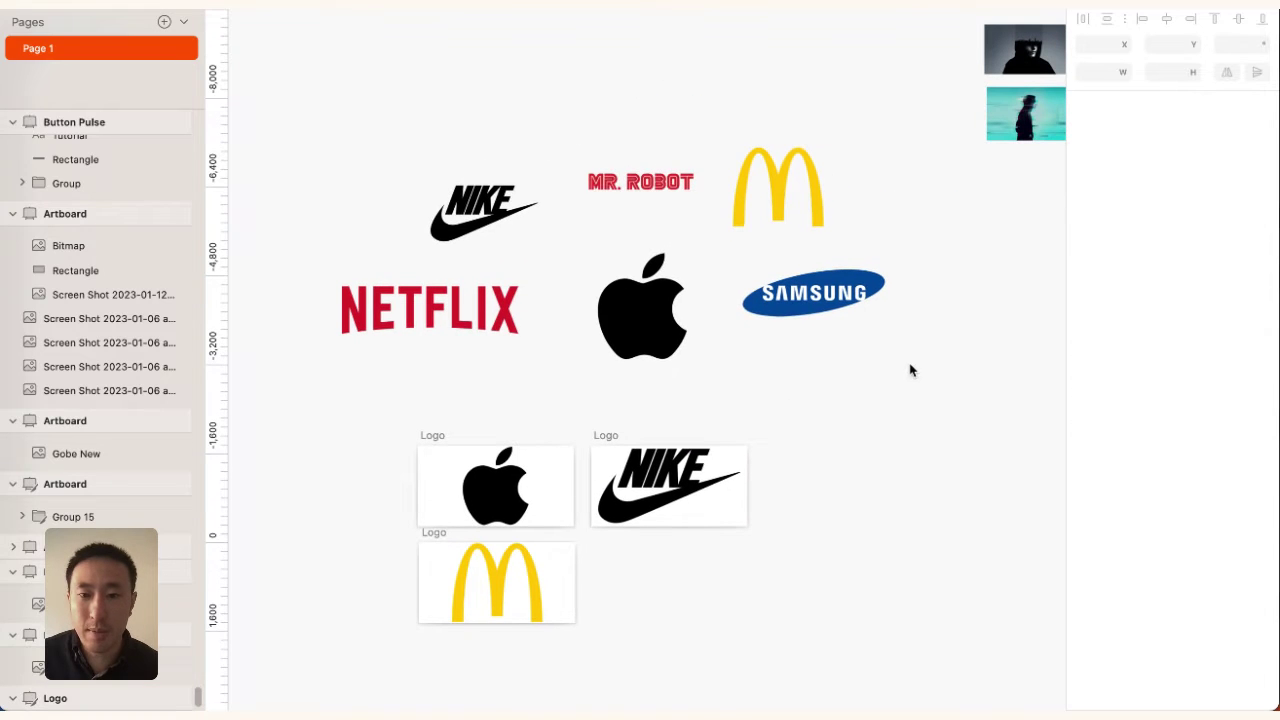
Step: Review the six transparent 1x PNG logo export previews in Sketch's inspector
left_click_drag(910, 371, 390, 127)
scroll(1218, 596, "down", 1)
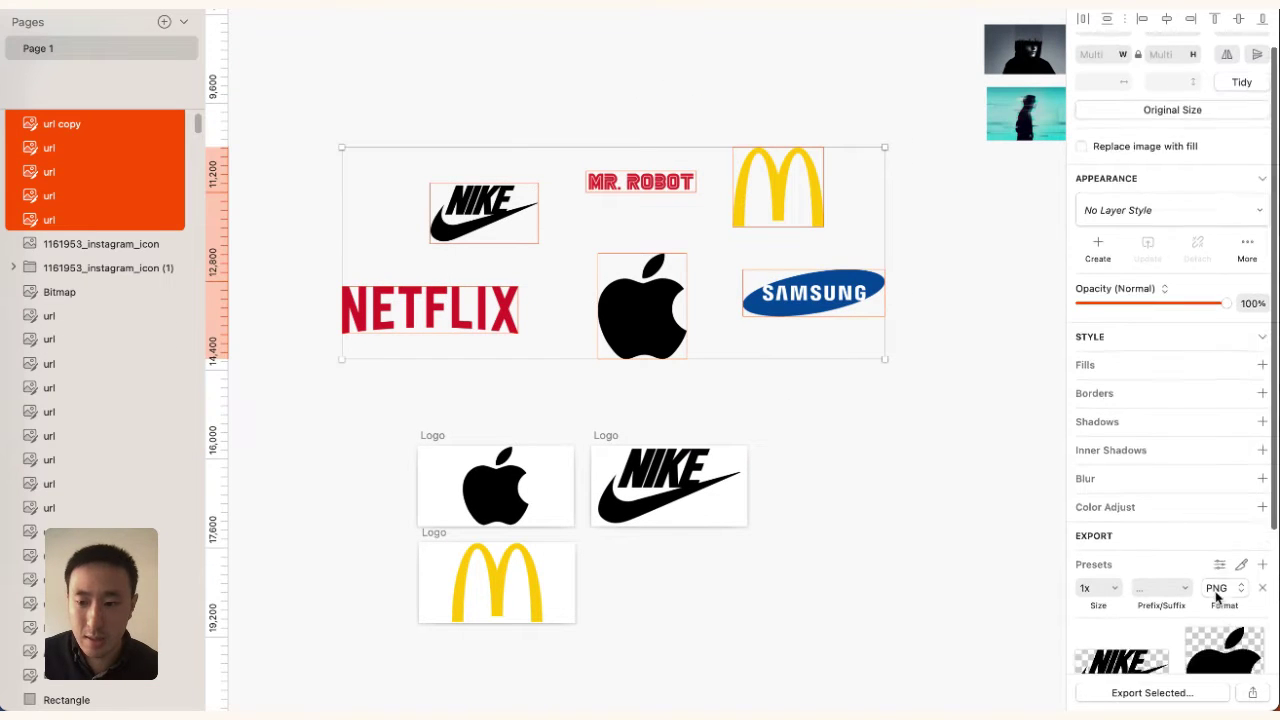
scroll(1218, 596, "down", 4)
Step: Drag the Nike logo export from Sketch into Webflow's Assets panel
key("super+Tab")
key("super+Tab")
key("super+shift+Tab")
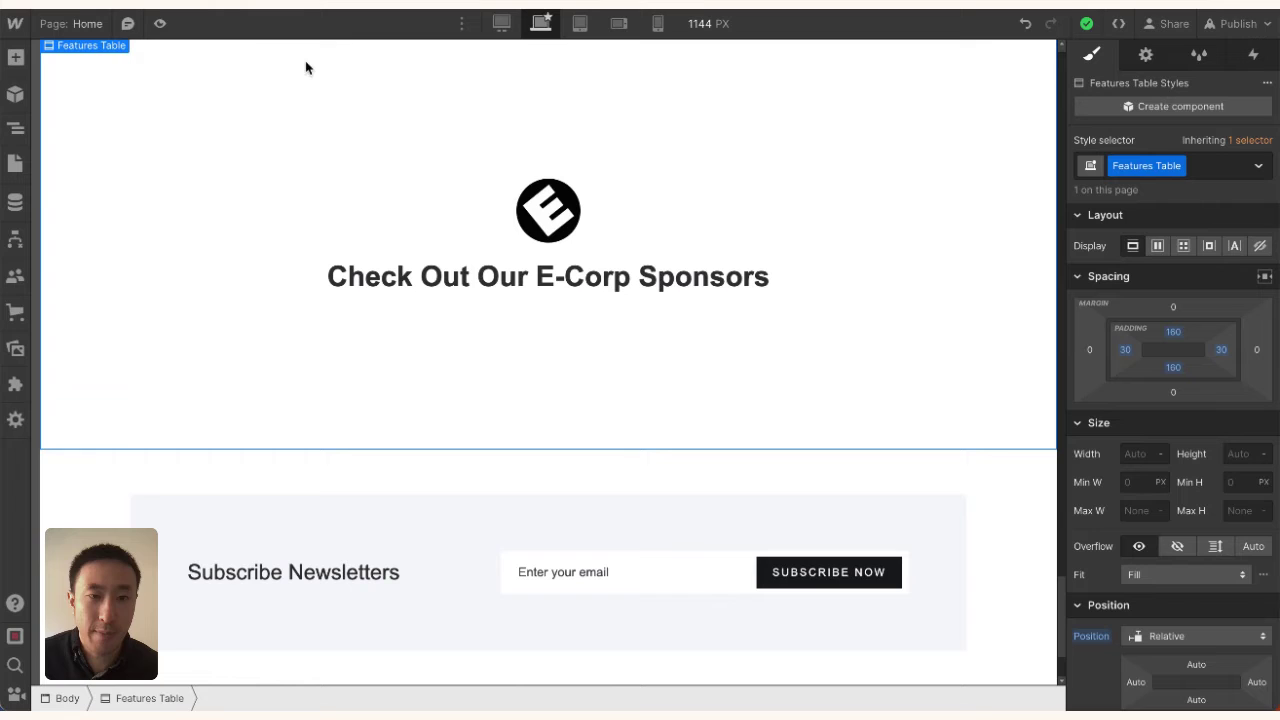
left_click(15, 347)
key("super+Tab")
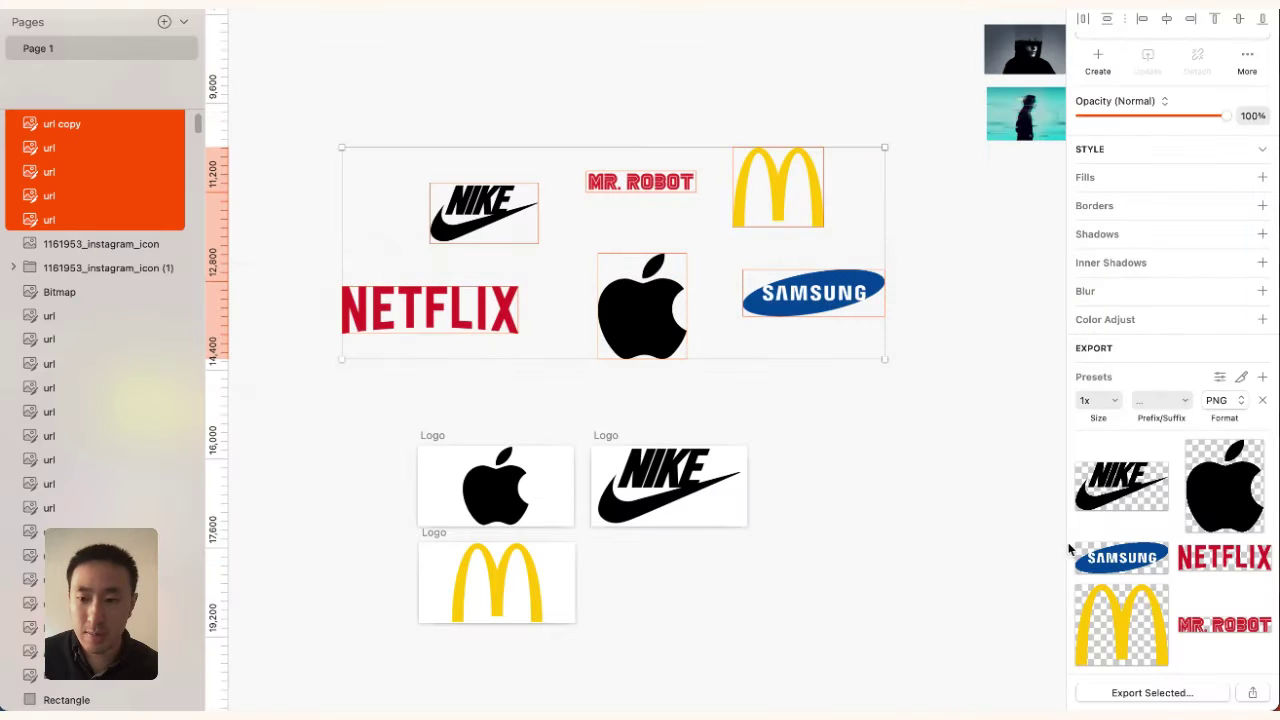
mouse_move(1120, 490)
left_mouse_down()
mouse_move(308, 370)
mouse_move(127, 303)
mouse_move(146, 294)
left_mouse_up()
key("super+Tab")
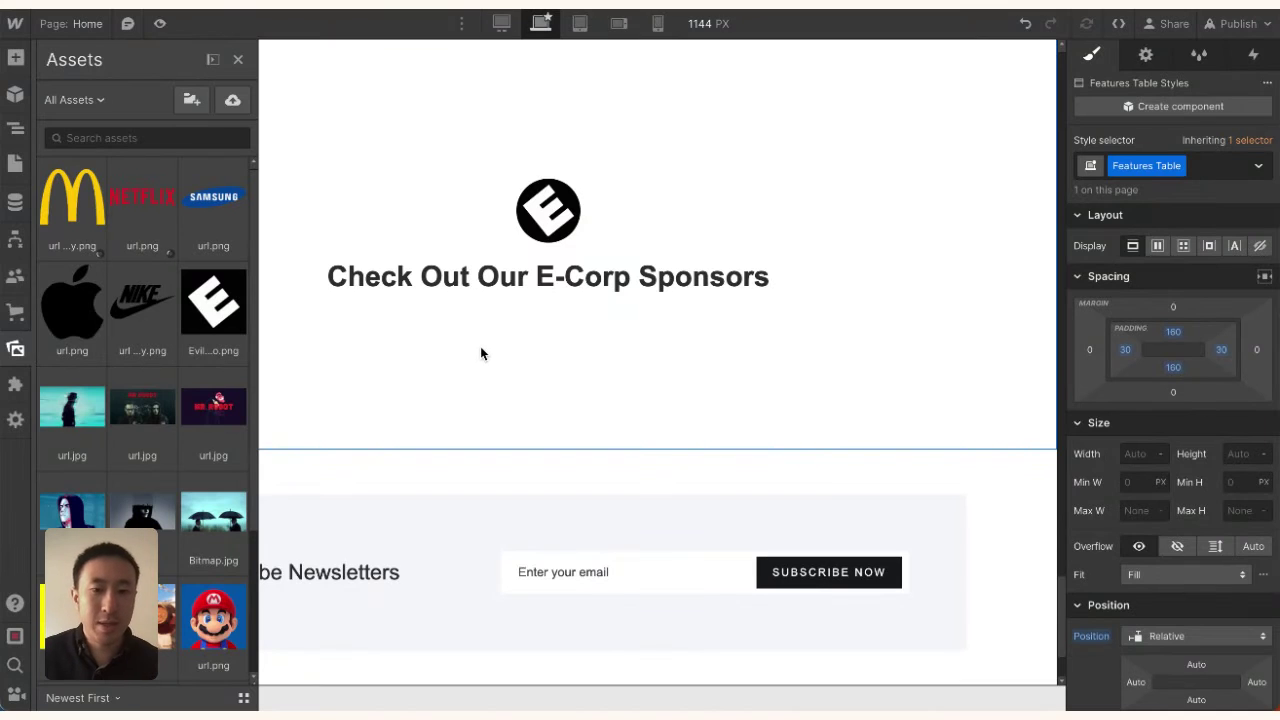
Step: Insert a new Section via Quick Find and place it above the newsletter footer
left_click(480, 353)
key("ctrl+v")
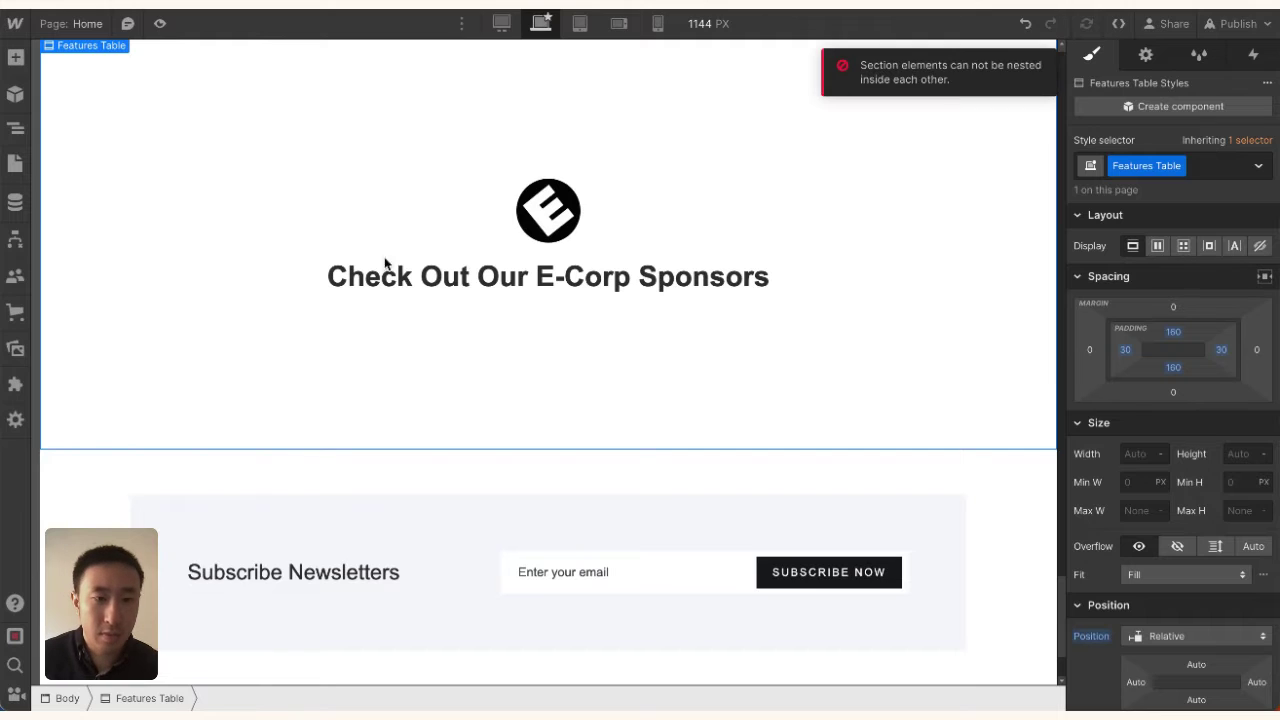
key("z")
left_click(169, 88)
key("super+e")
type("sec")
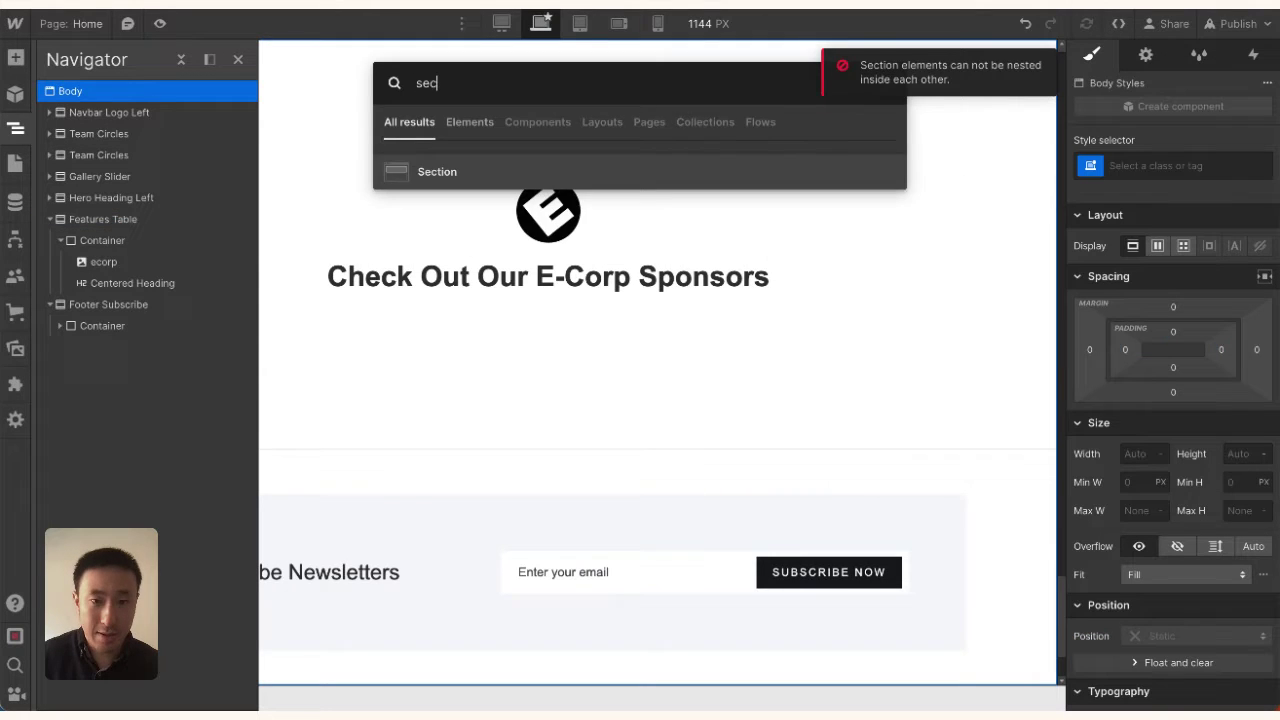
key("Return")
left_click_drag(126, 343, 113, 301)
left_click(47, 219)
left_click(283, 252)
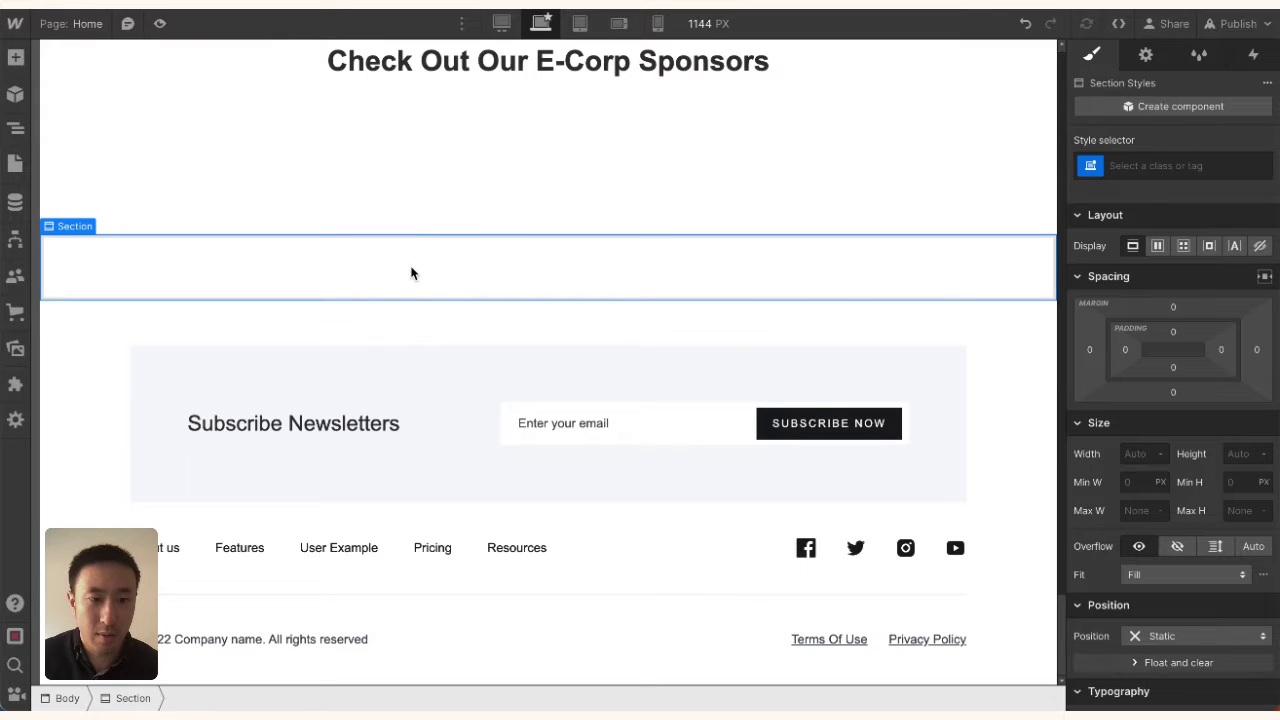
Step: Give the section class logo-marquee-section and a whitesmoke #f5f5f5 background
left_click(1204, 167)
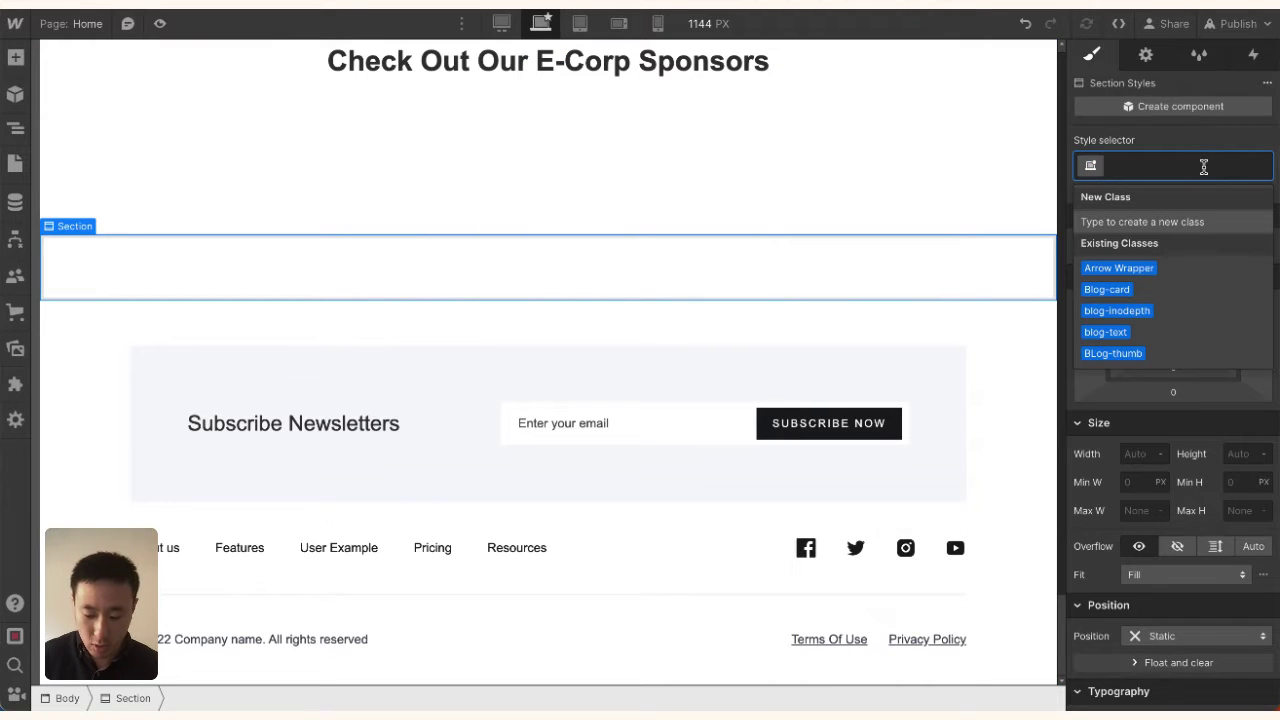
type("logo-ma")
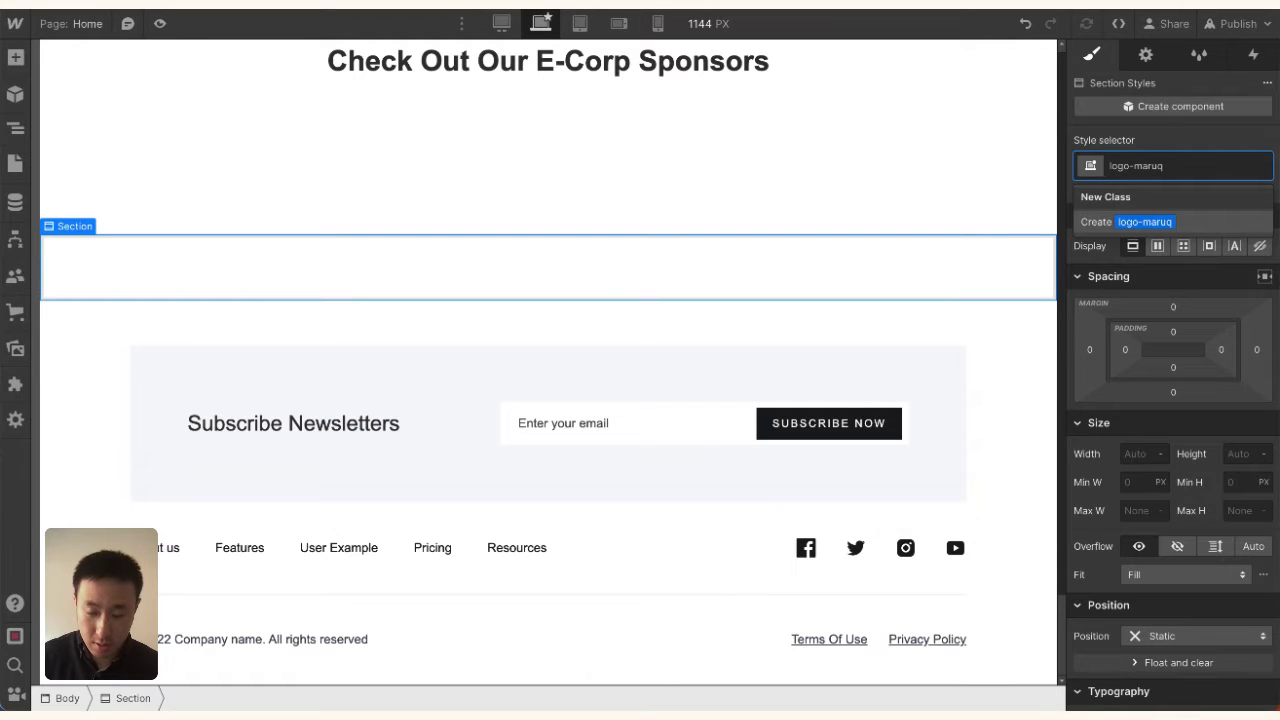
type("rquee-sectio")
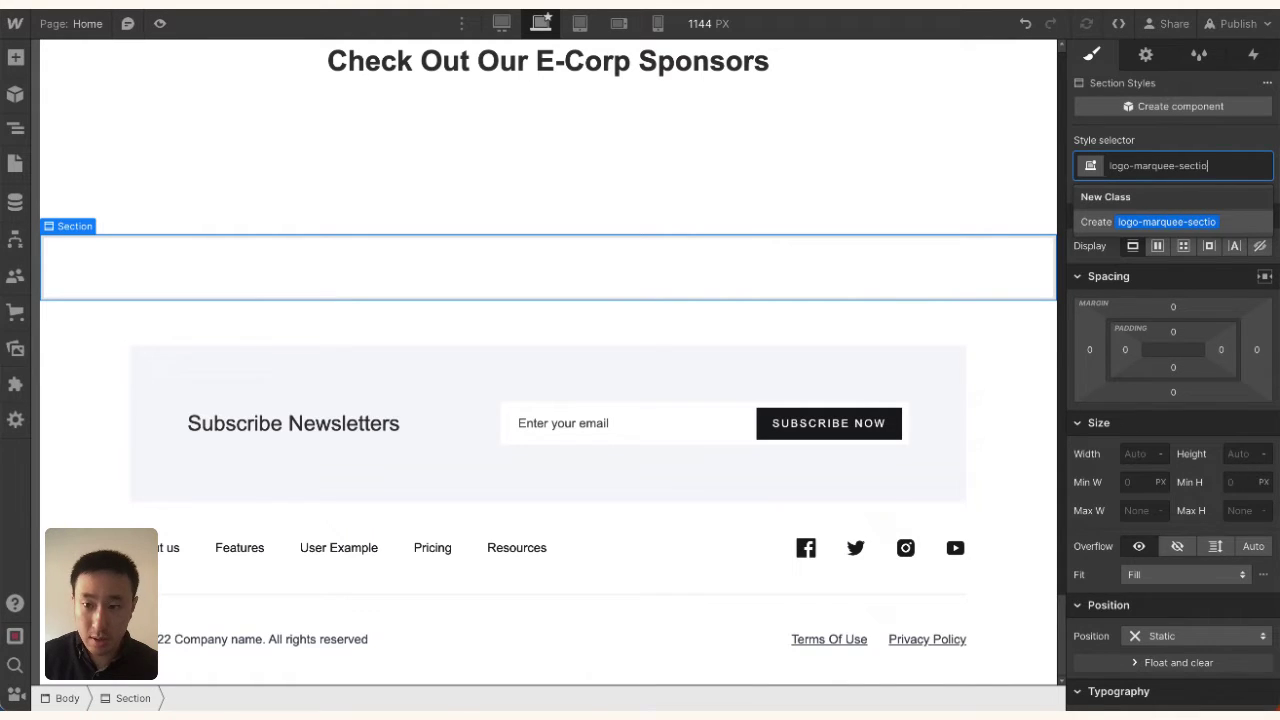
type("n")
key("Return")
scroll(1197, 475, "down", 5)
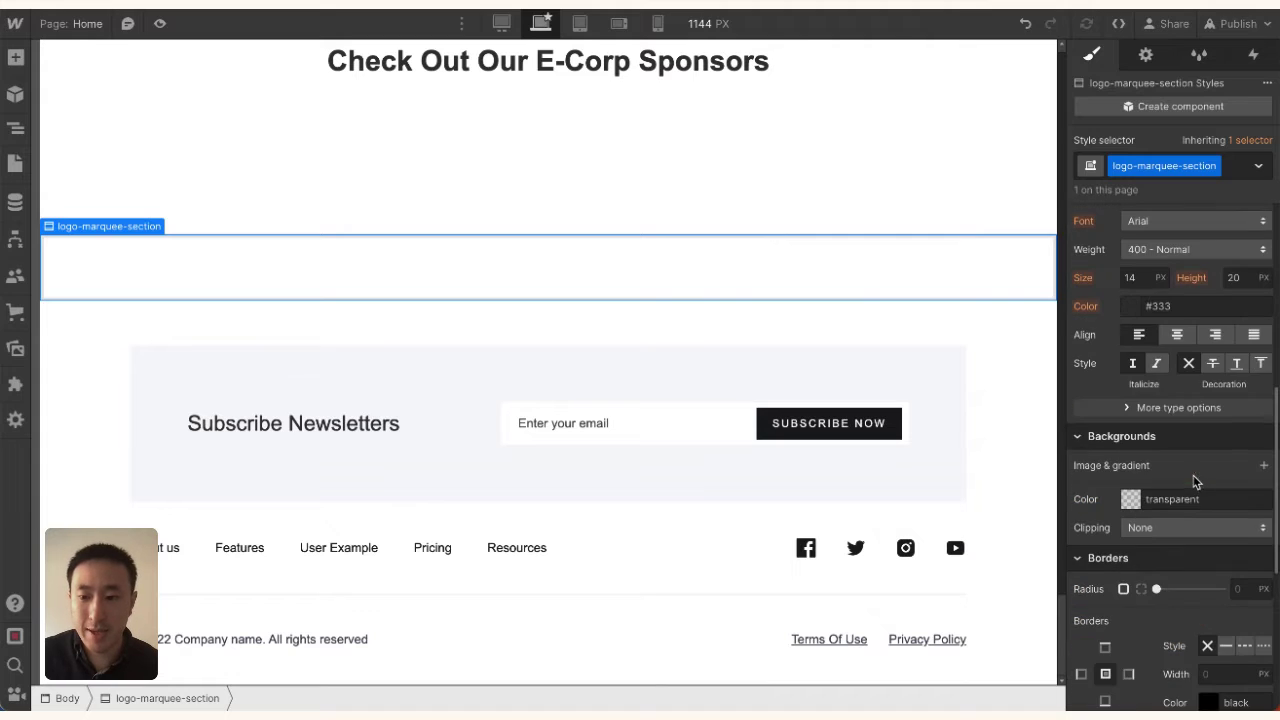
left_click(1130, 499)
left_click_drag(1084, 248, 1071, 217)
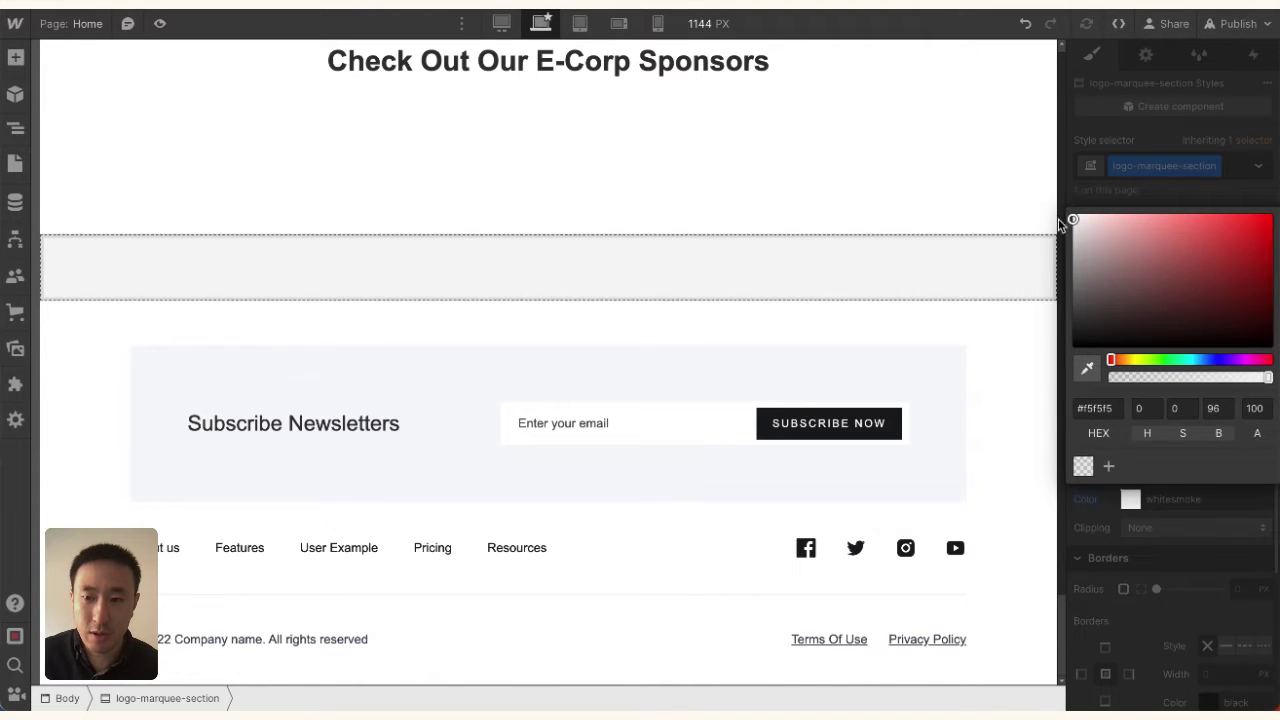
left_click(1197, 205)
scroll(1207, 354, "up", 5)
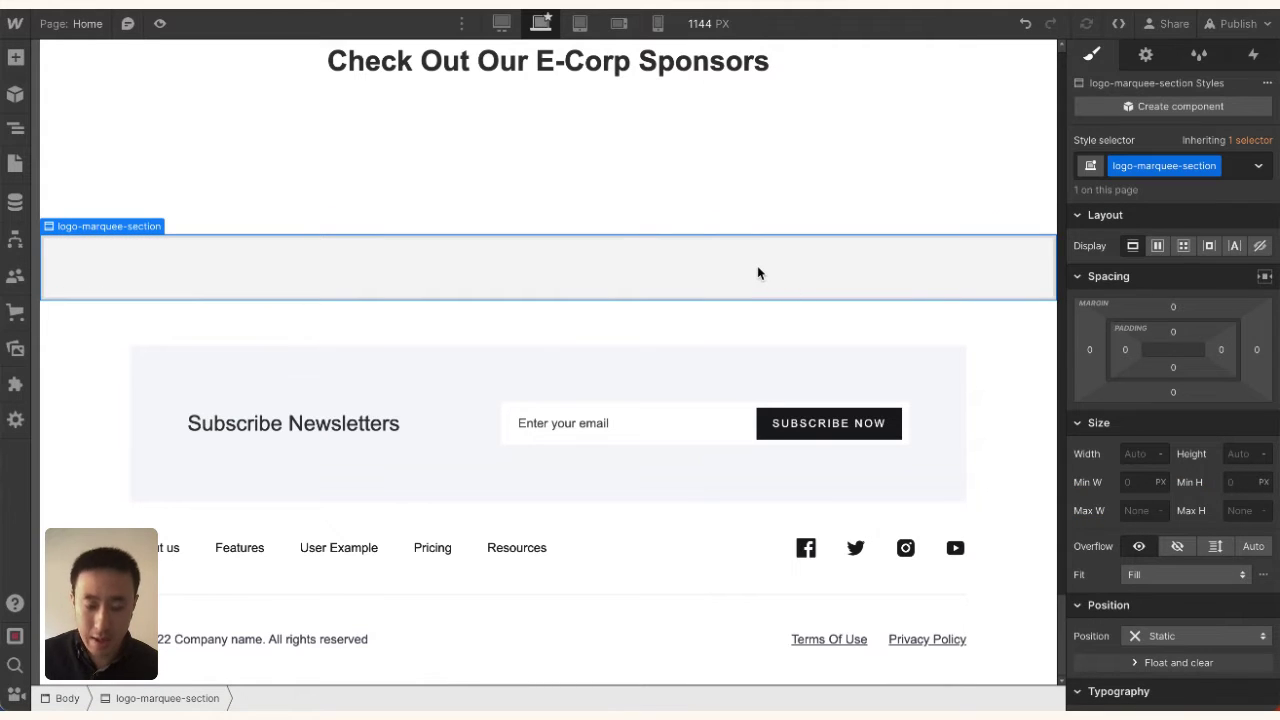
Step: Add a Div Block to the section with the class logo-maruqee-wrapper
key("ctrl+e")
type("div")
key("Return")
left_click(1170, 165)
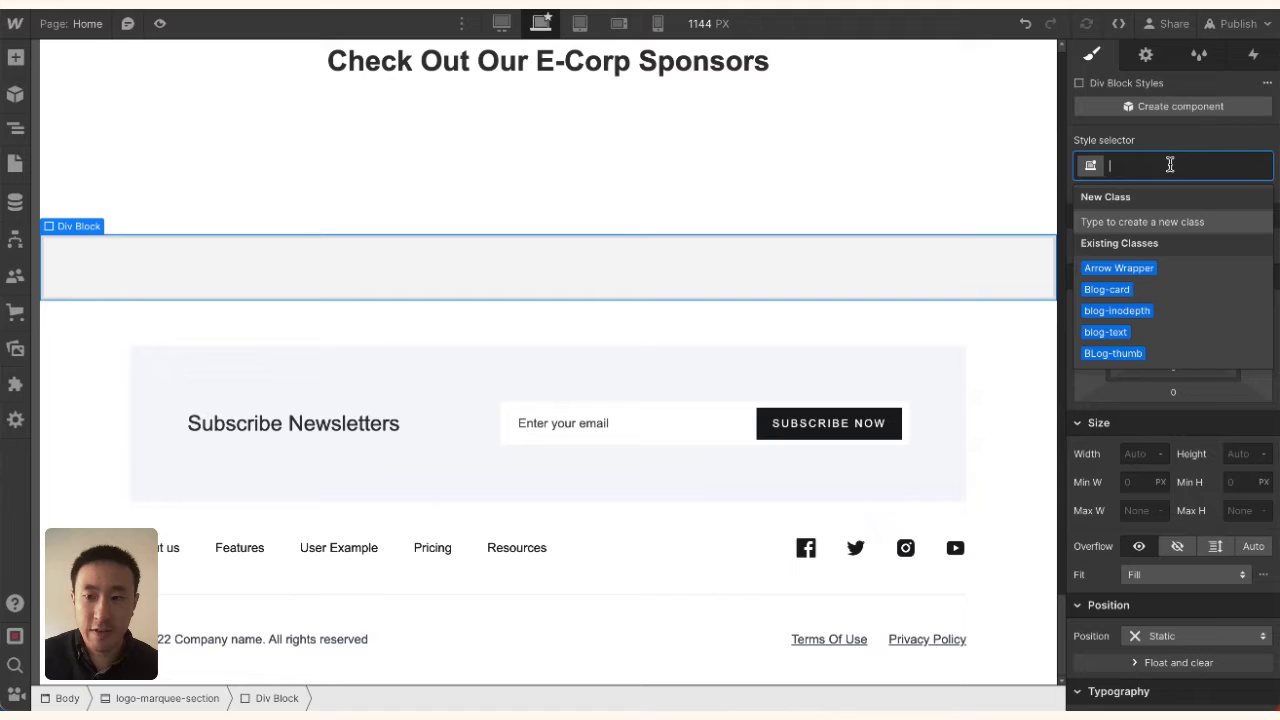
type("logo-maruqee-wrapper")
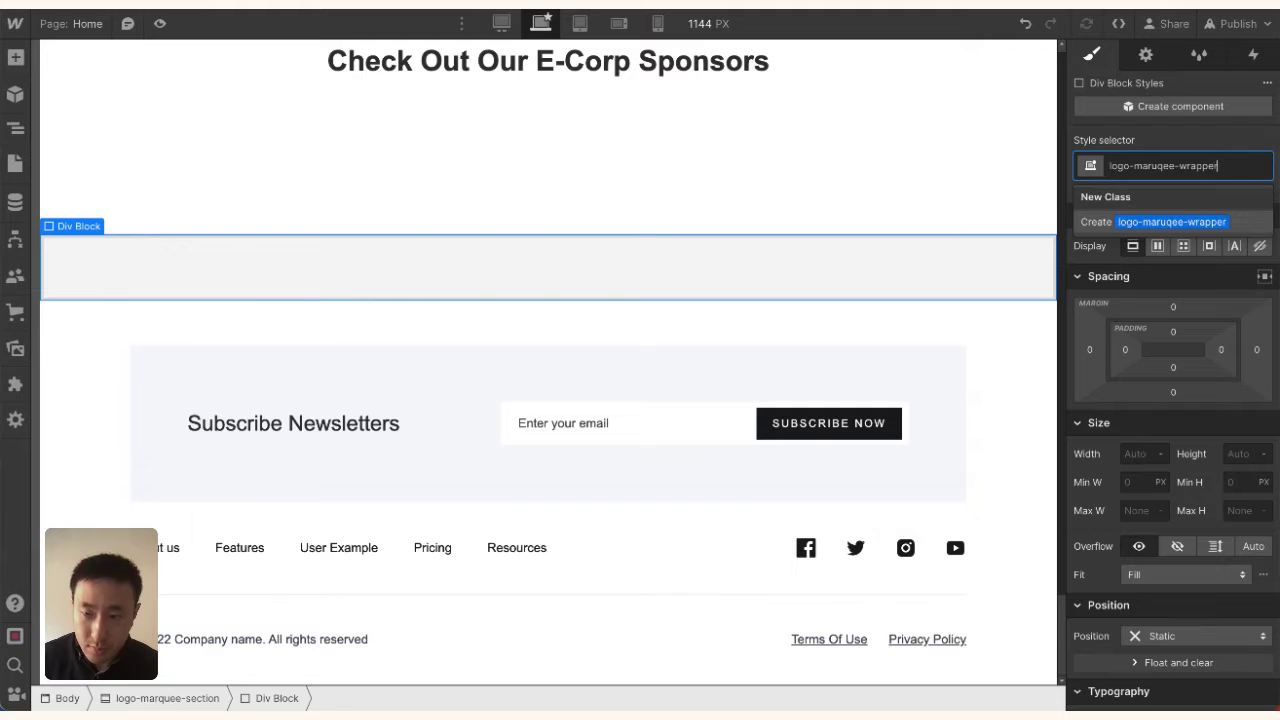
key("Return")
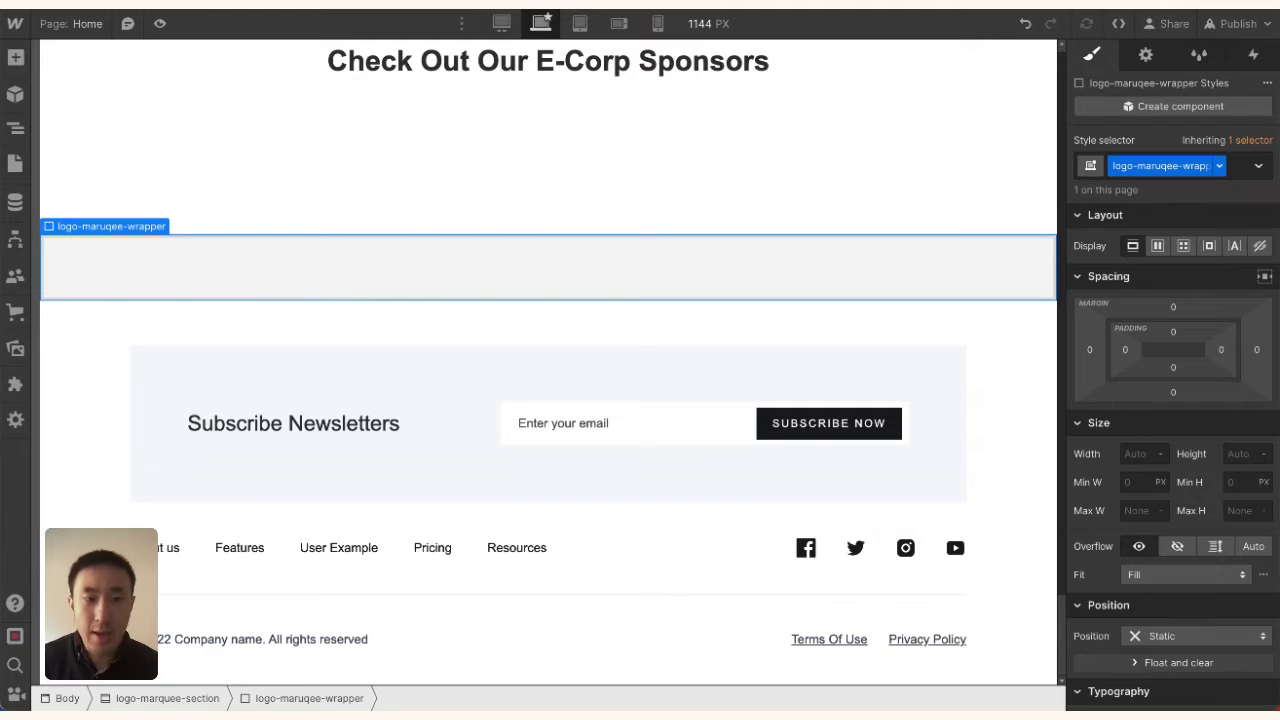
Step: Add a Grid inside the wrapper with the class logo-marquee-grid
key("ctrl+k")
type("grid")
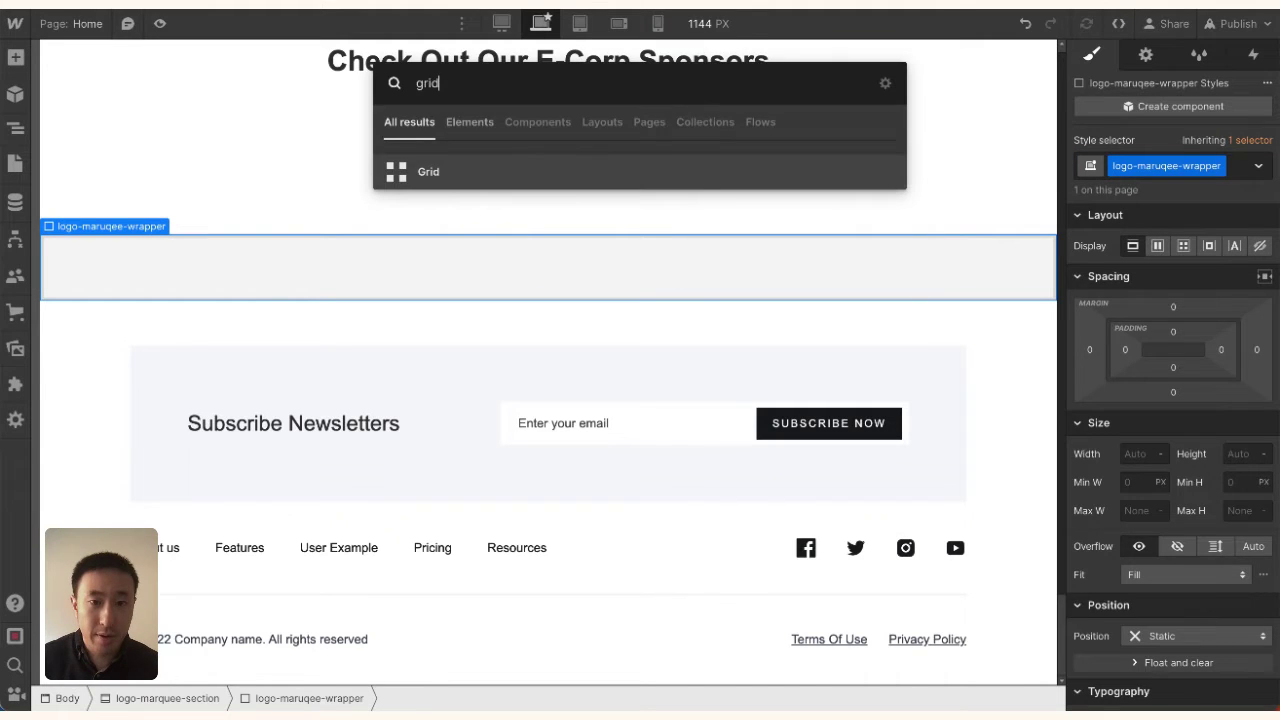
key("Return")
left_click(1145, 166)
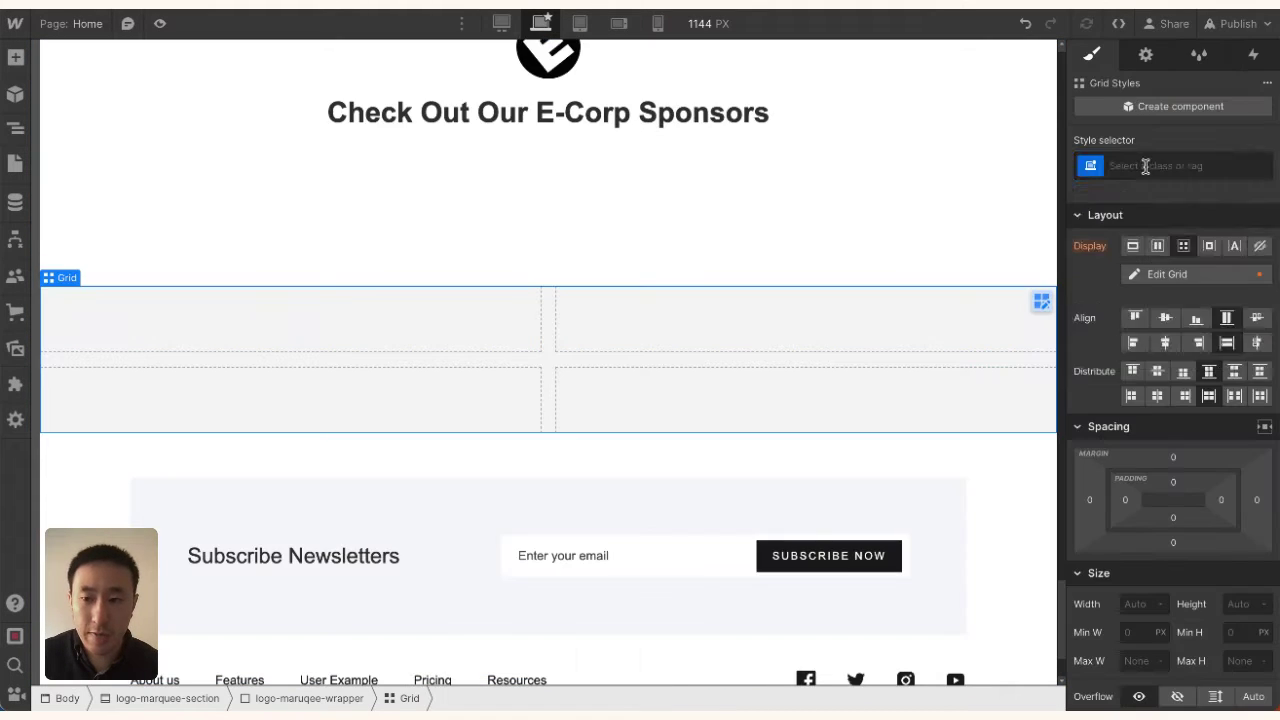
type("l")
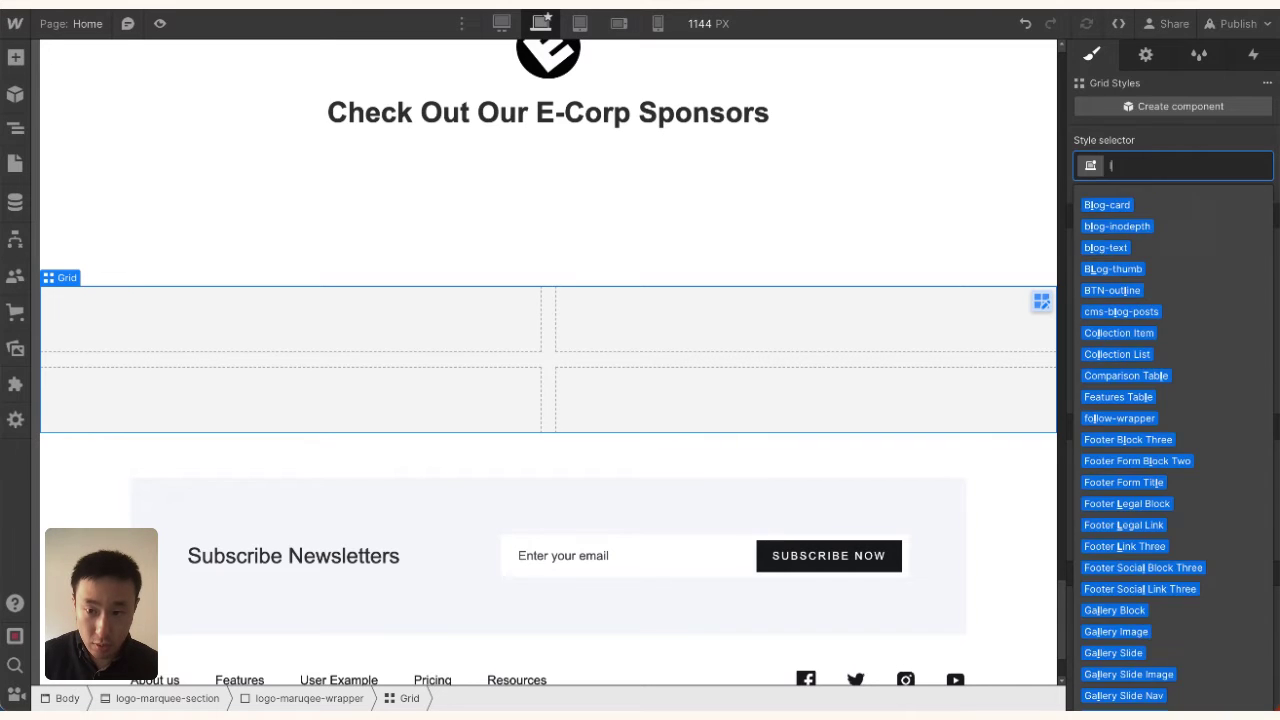
type("ogo-marquee-grid")
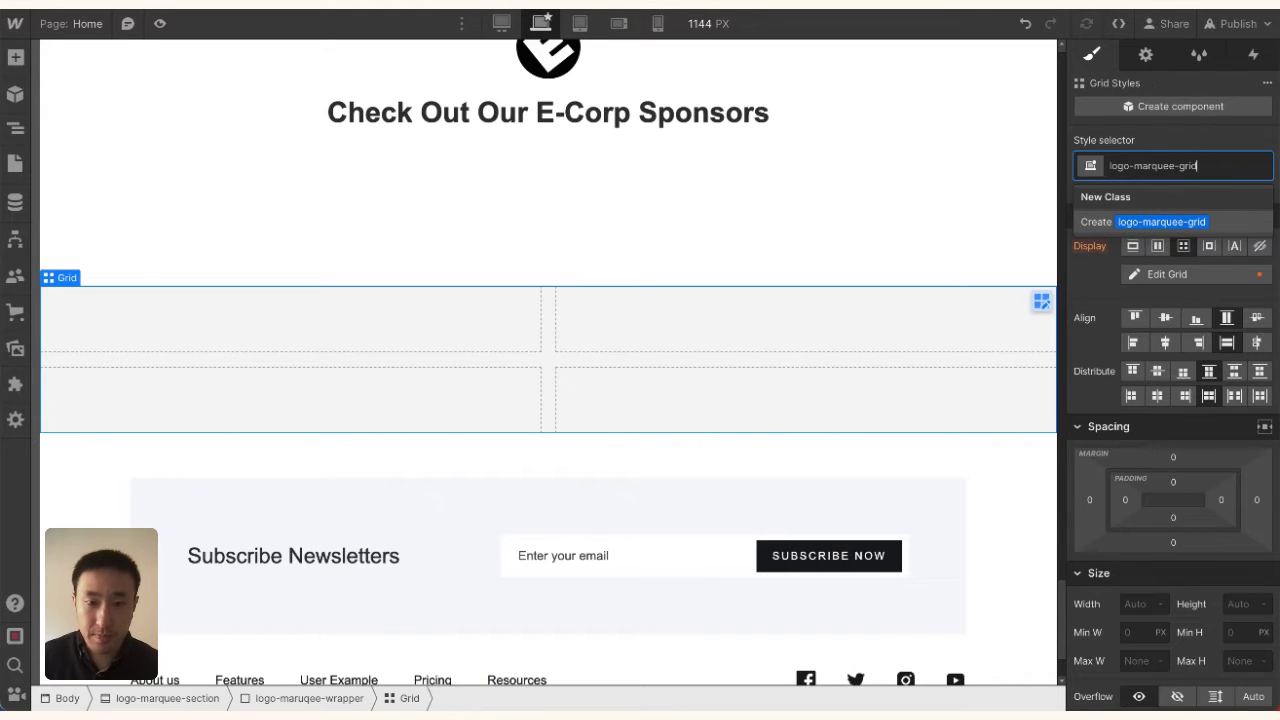
key("Return")
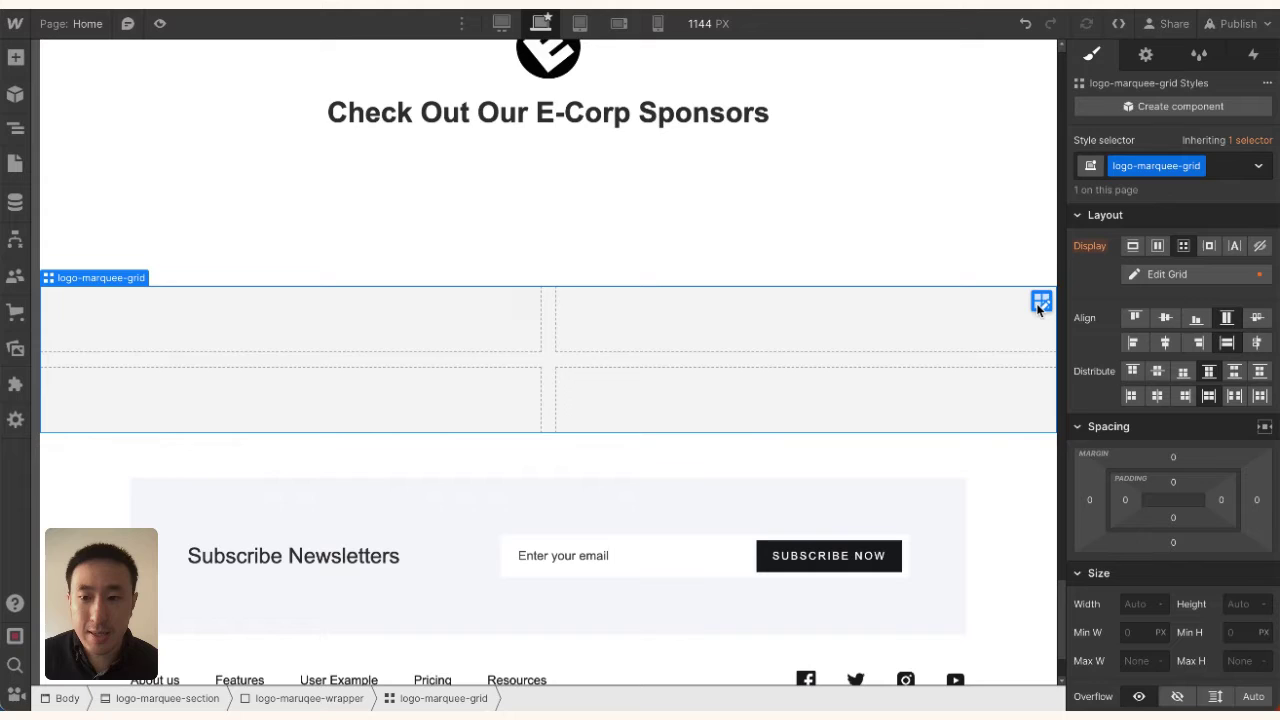
Step: Delete the second grid row, add four columns for six total, and set gaps to 0
left_click(1041, 301)
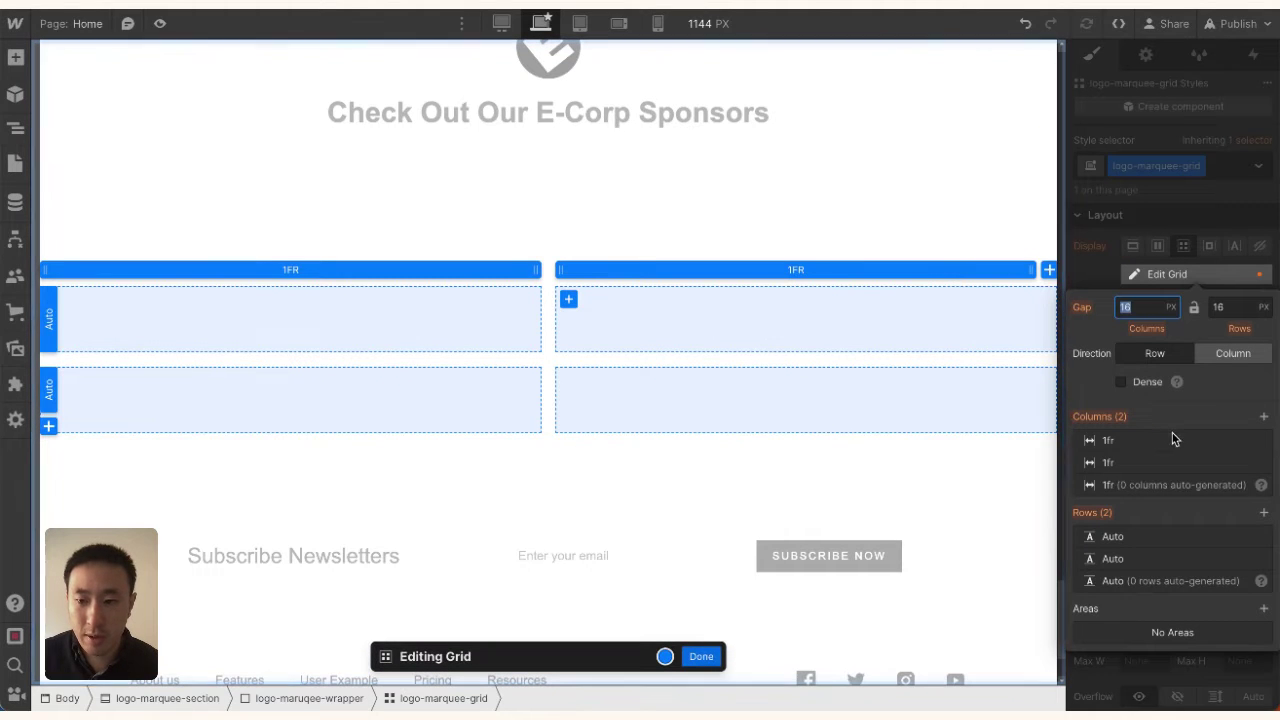
left_click(1261, 559)
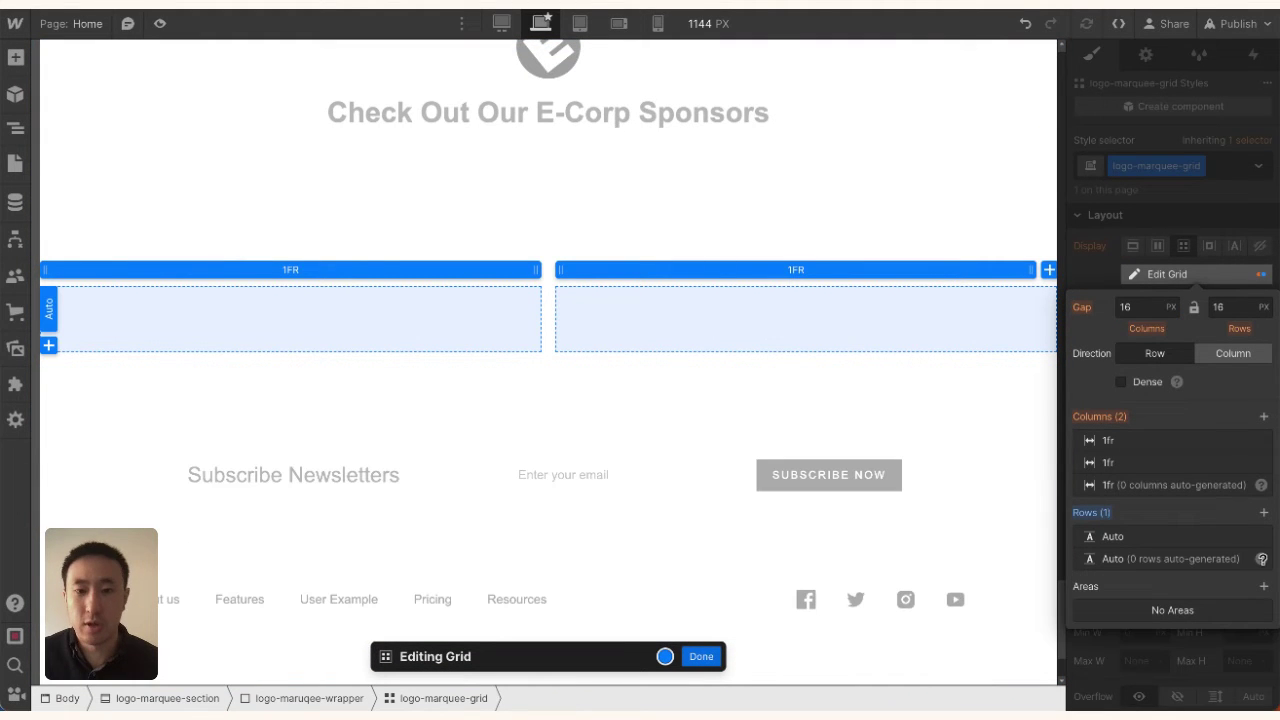
left_click(1263, 419)
left_click(1263, 419)
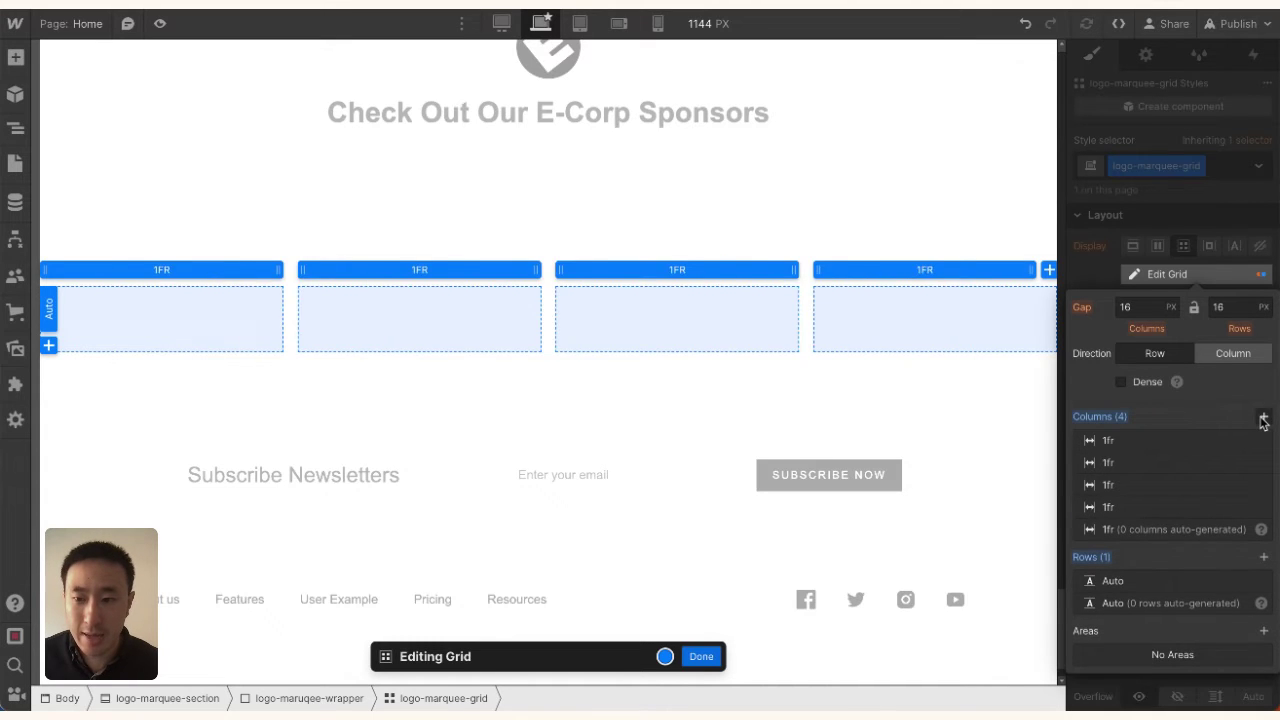
left_click(1263, 419)
left_click(1263, 419)
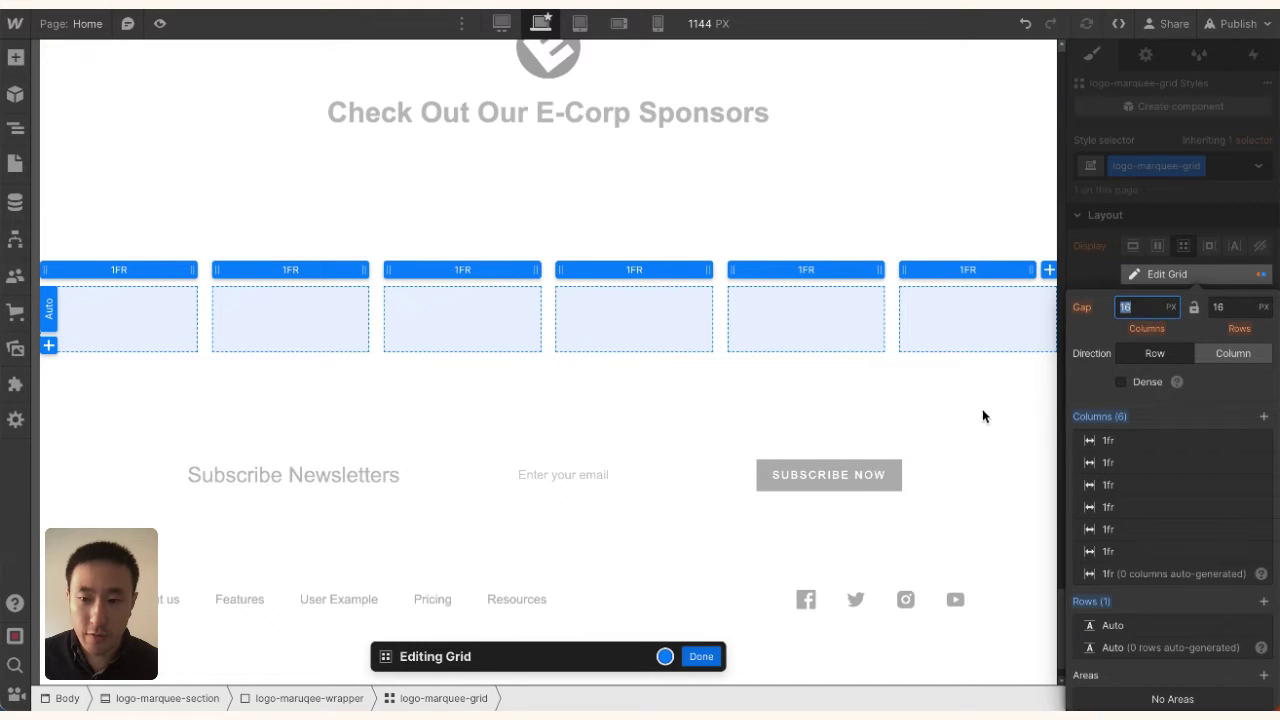
key("Tab")
type("0")
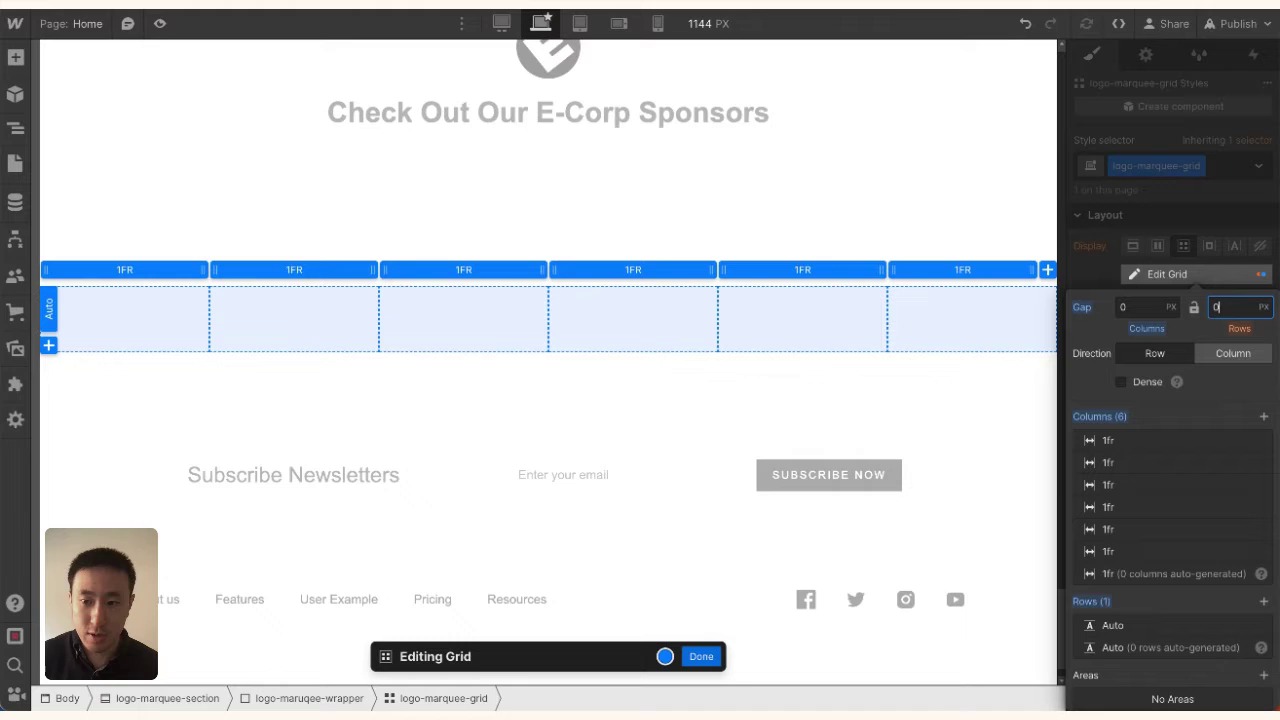
left_click(680, 660)
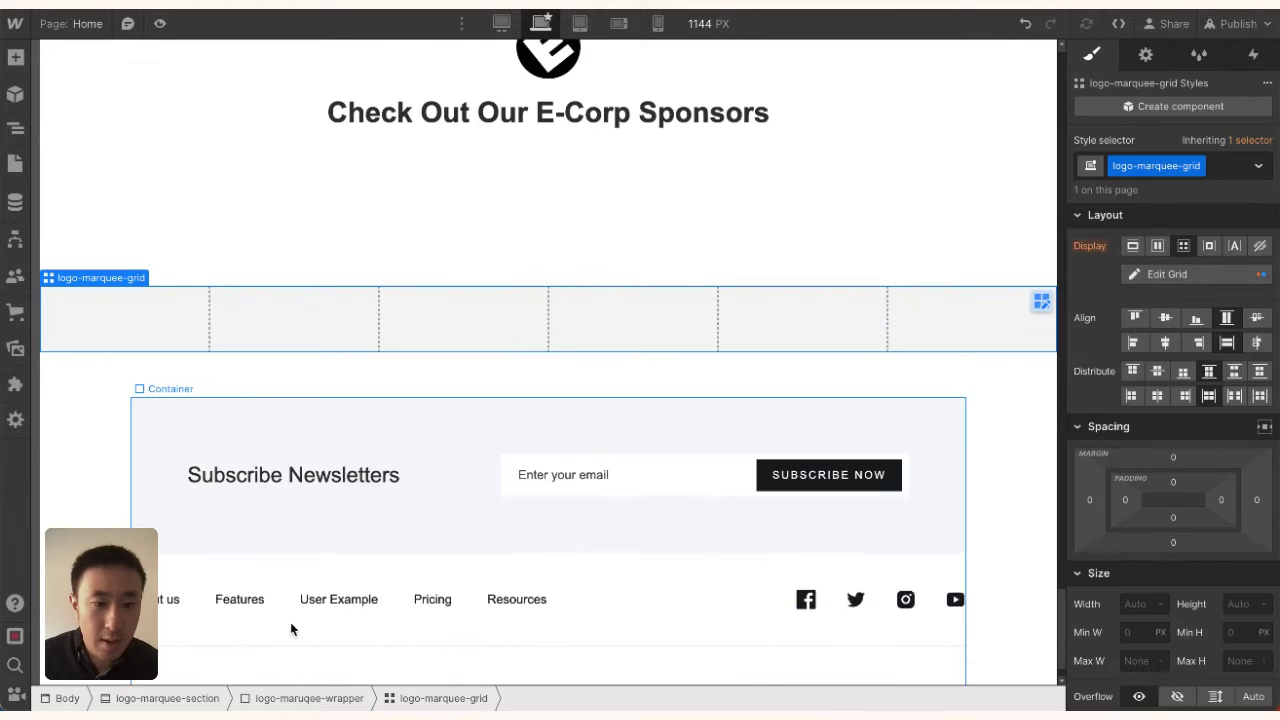
Step: Drag logo-marquee-section's padding to 28 px top and bottom in the Spacing box
left_click(199, 703)
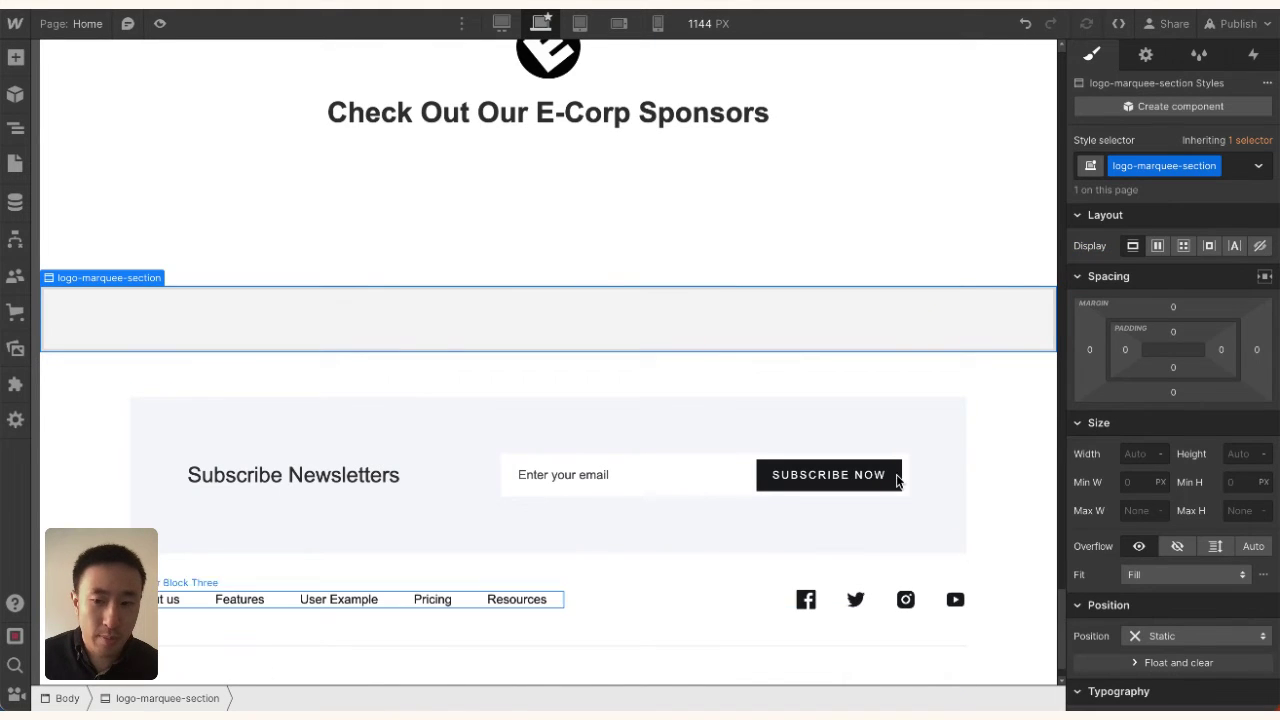
left_click_drag(1172, 332, 1176, 355)
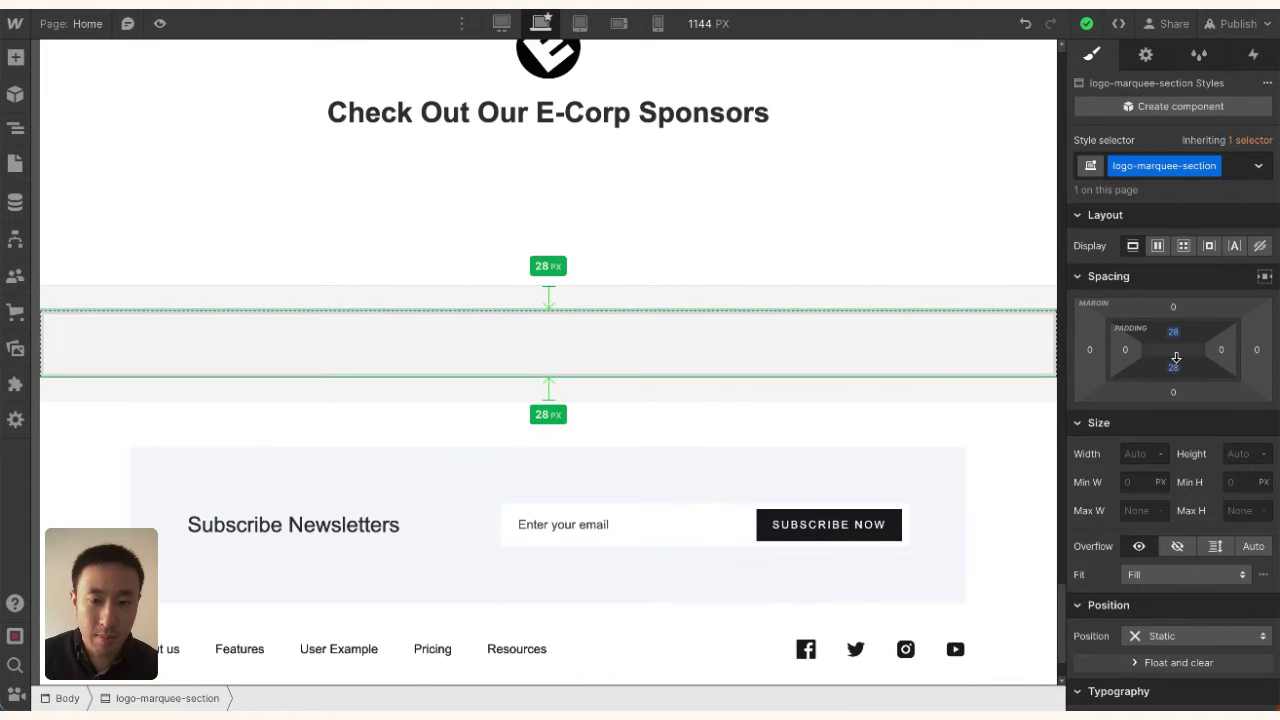
left_click(586, 344)
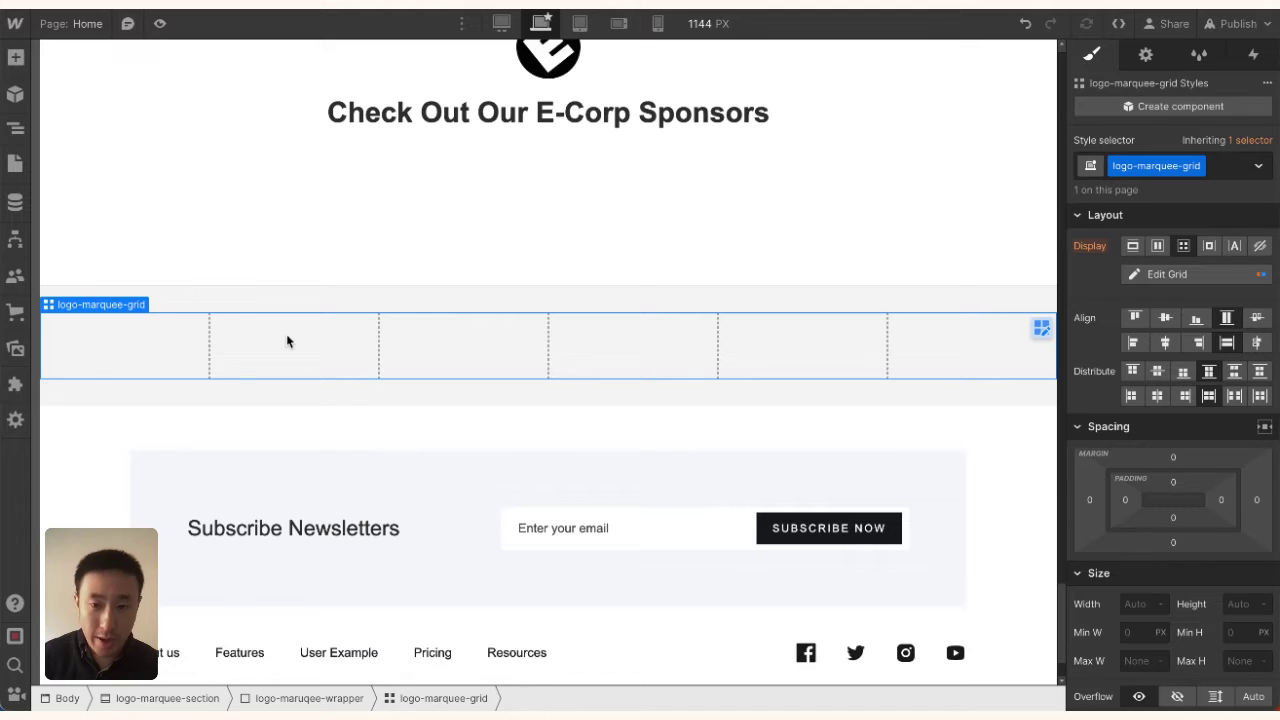
Step: Add an Image classed logo-img showing the MR. ROBOT logo, repeated across six grid cells
key("ctrl+k")
type("image")
key("Return")
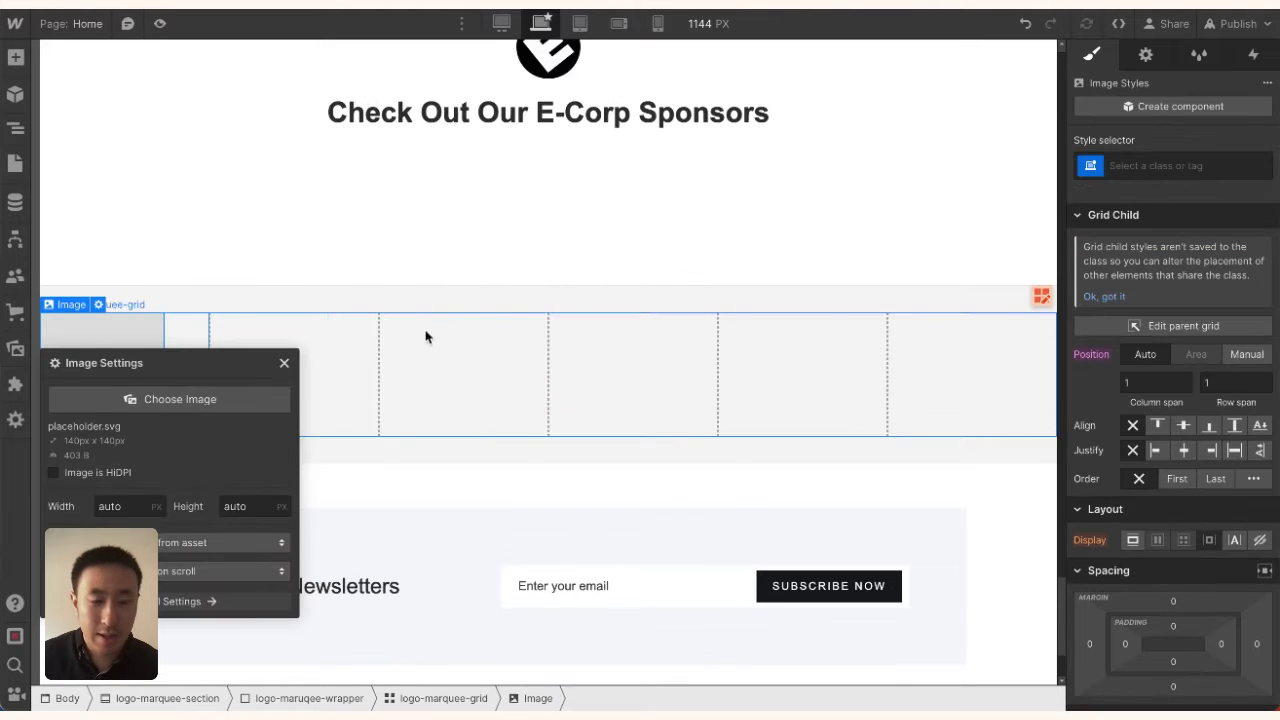
key("ctrl+z")
key("ctrl+shift+z")
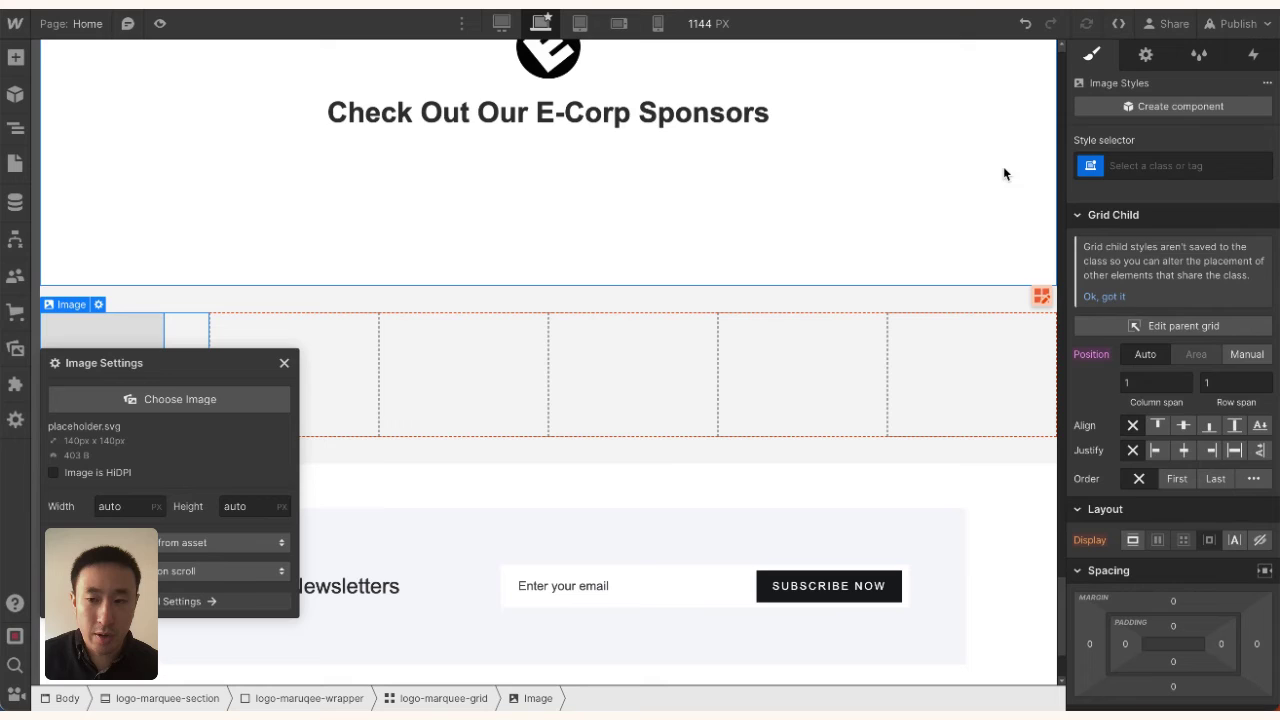
left_click(1151, 167)
type("logo-img")
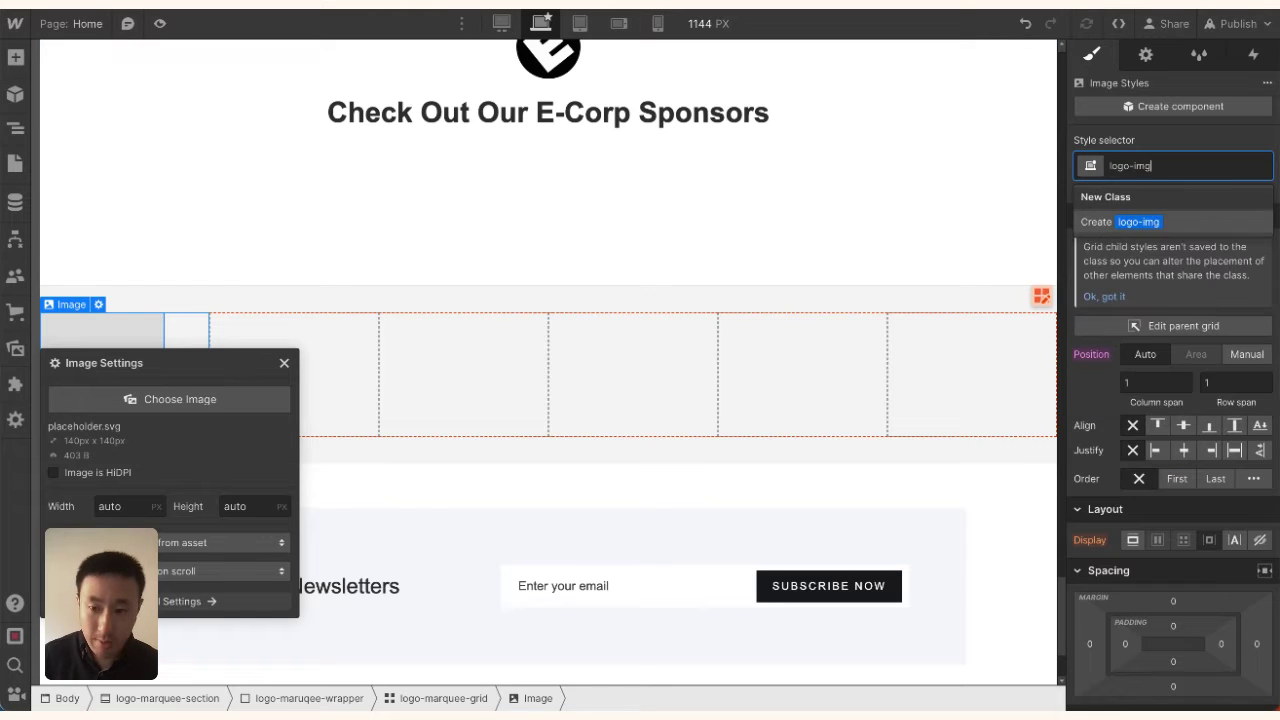
key("Return")
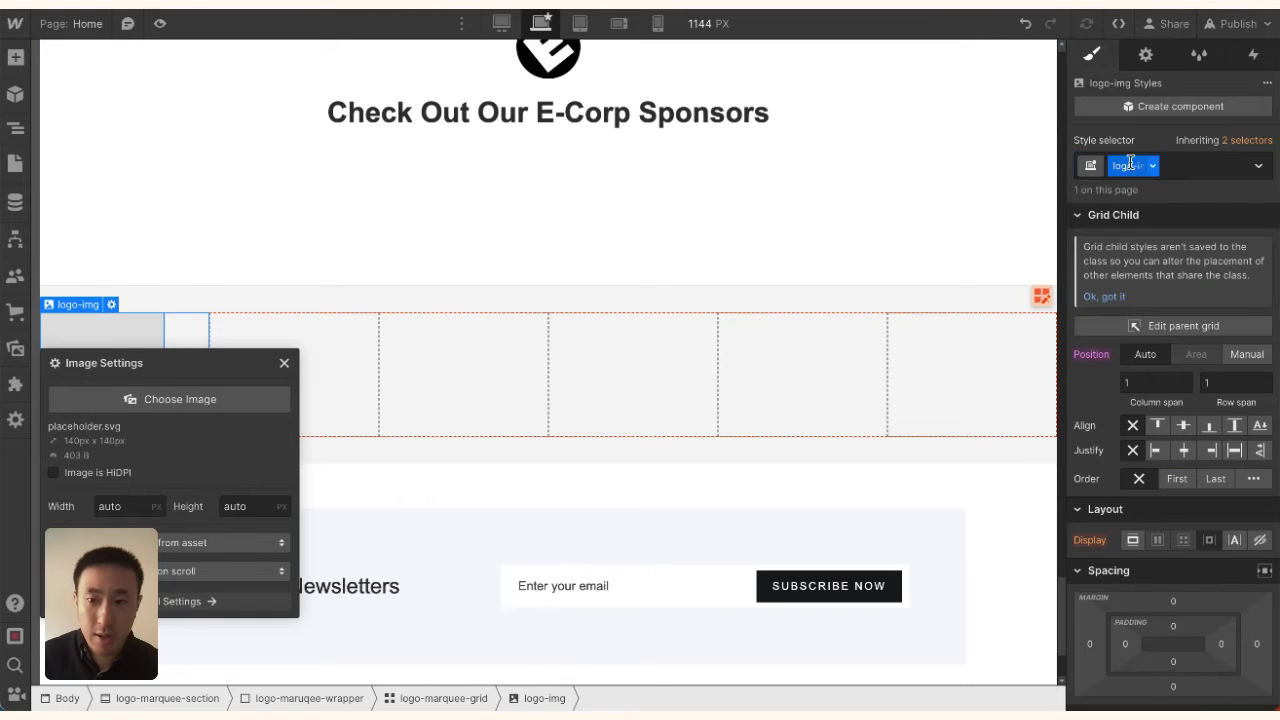
left_click(181, 399)
left_click(362, 233)
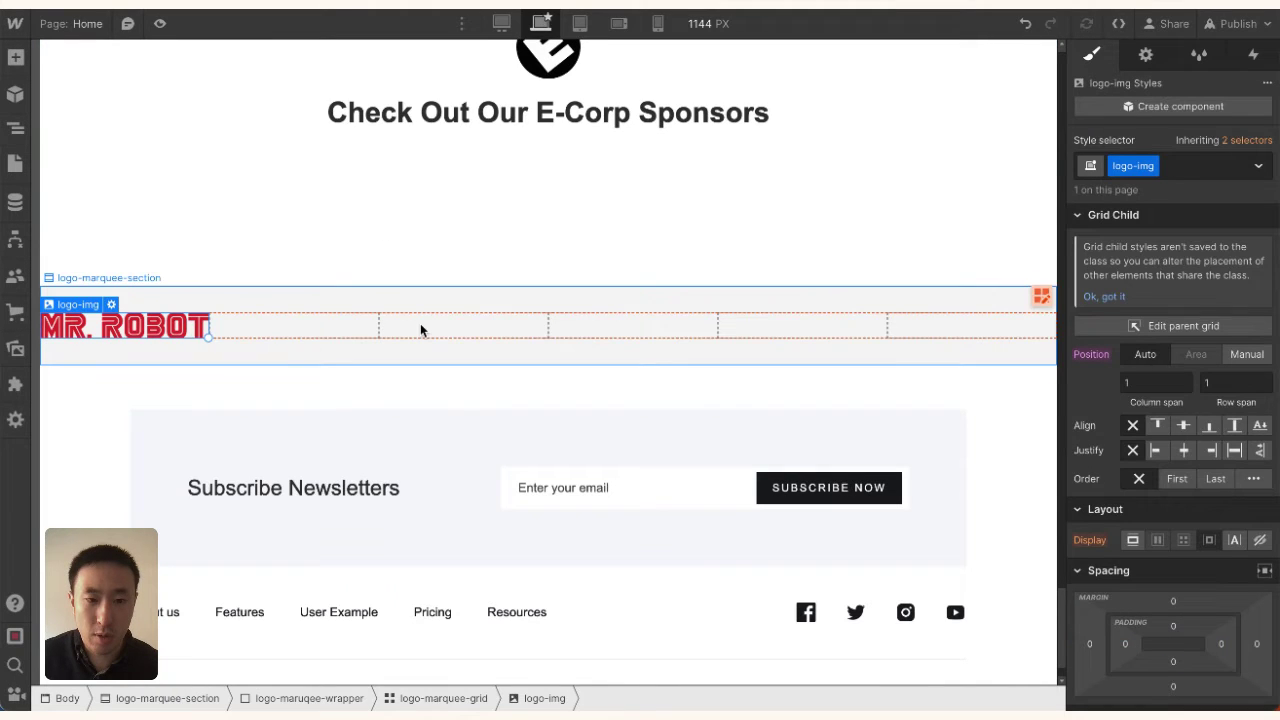
key("ctrl+v")
key("ctrl+v")
key("ctrl+v")
key("ctrl+v")
key("ctrl+v")
Step: Replace the second, third and fourth logos with McDonald's, Netflix and Apple
double_click(336, 324)
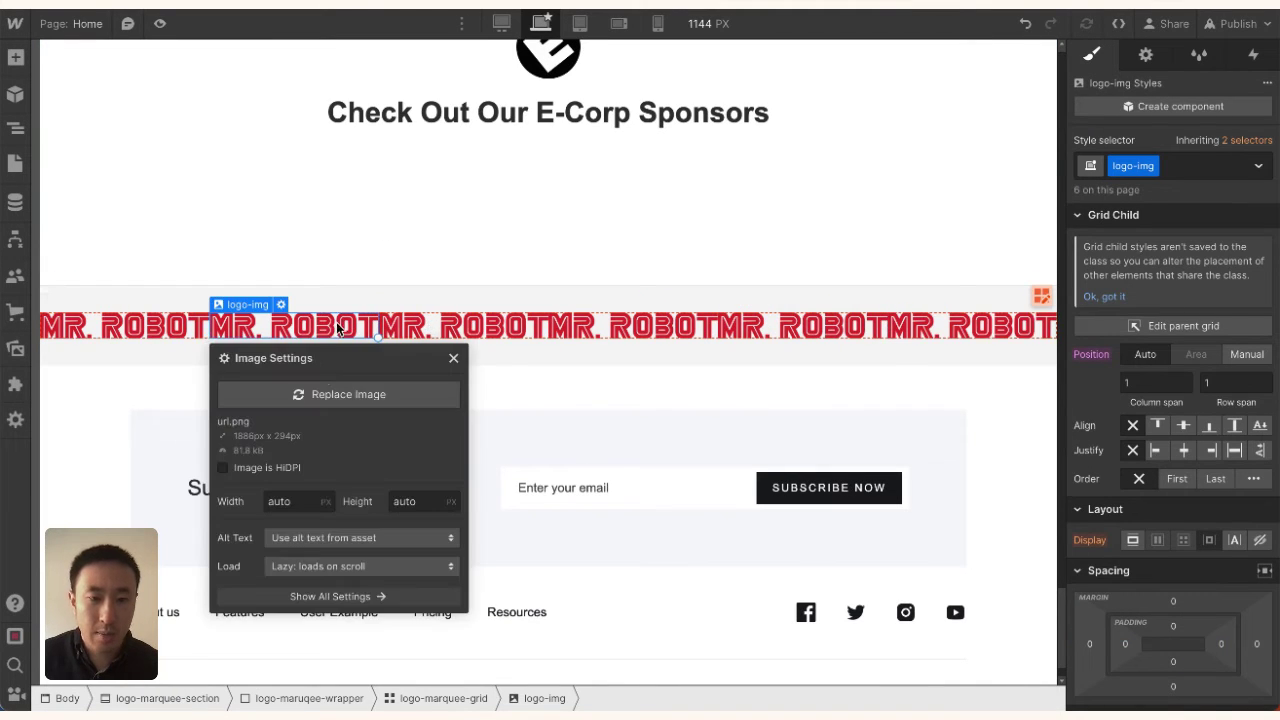
left_click(323, 397)
left_click(165, 207)
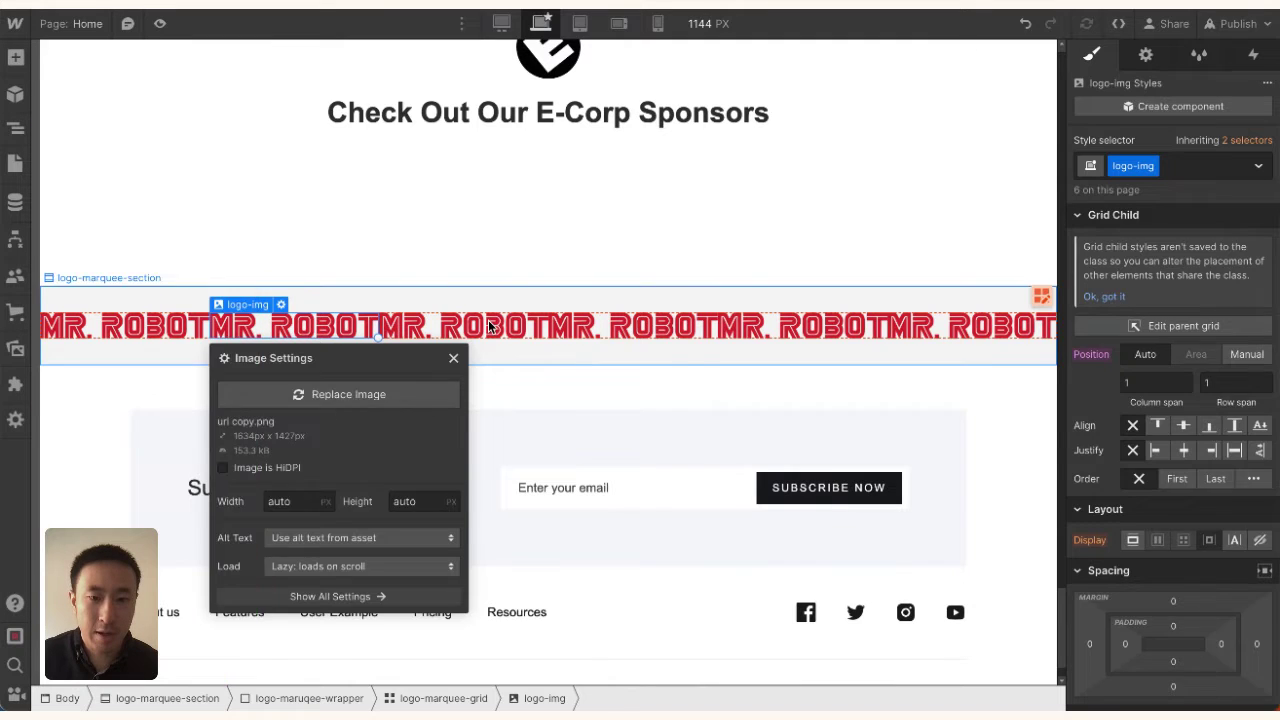
left_click(554, 403)
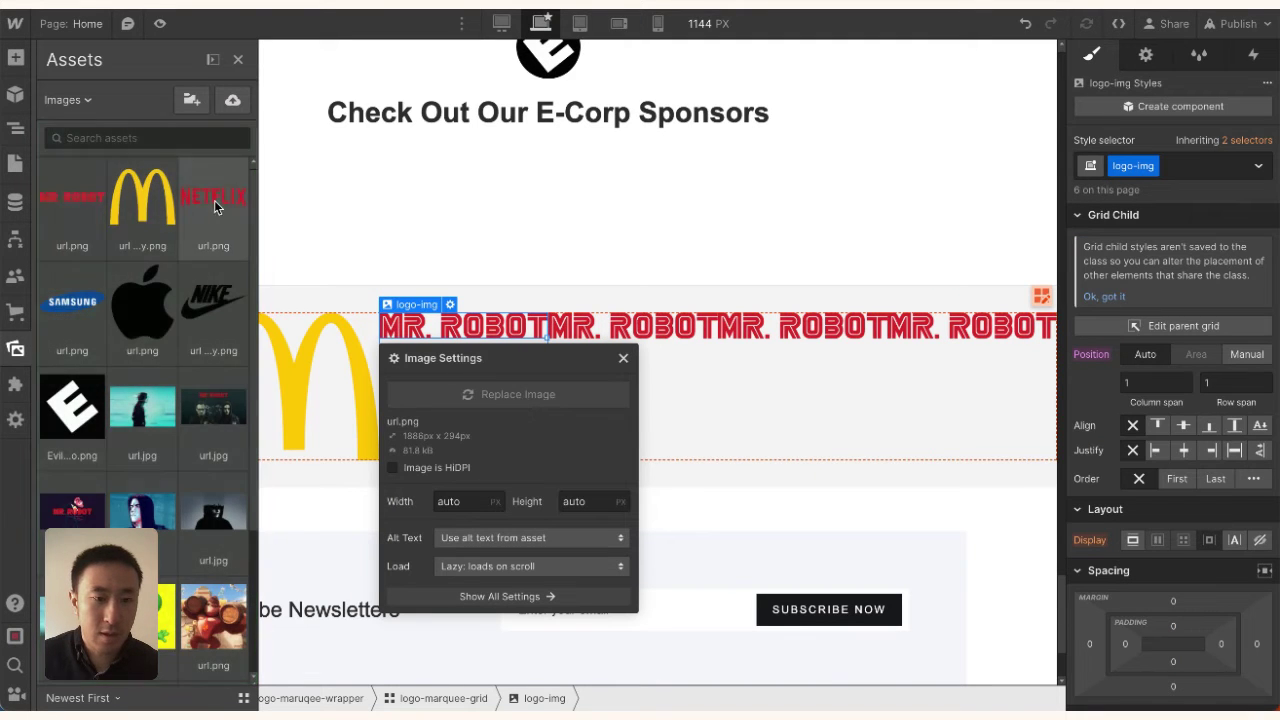
left_click(214, 200)
double_click(673, 335)
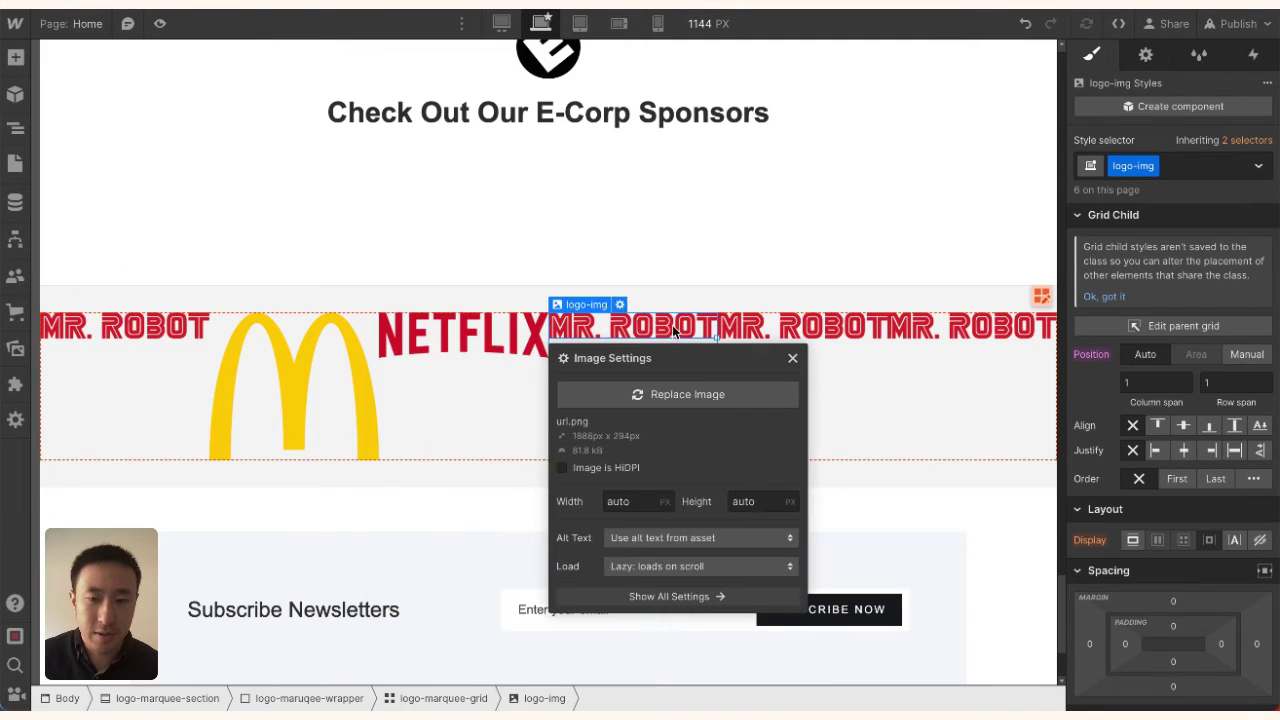
left_click(696, 393)
left_click(158, 305)
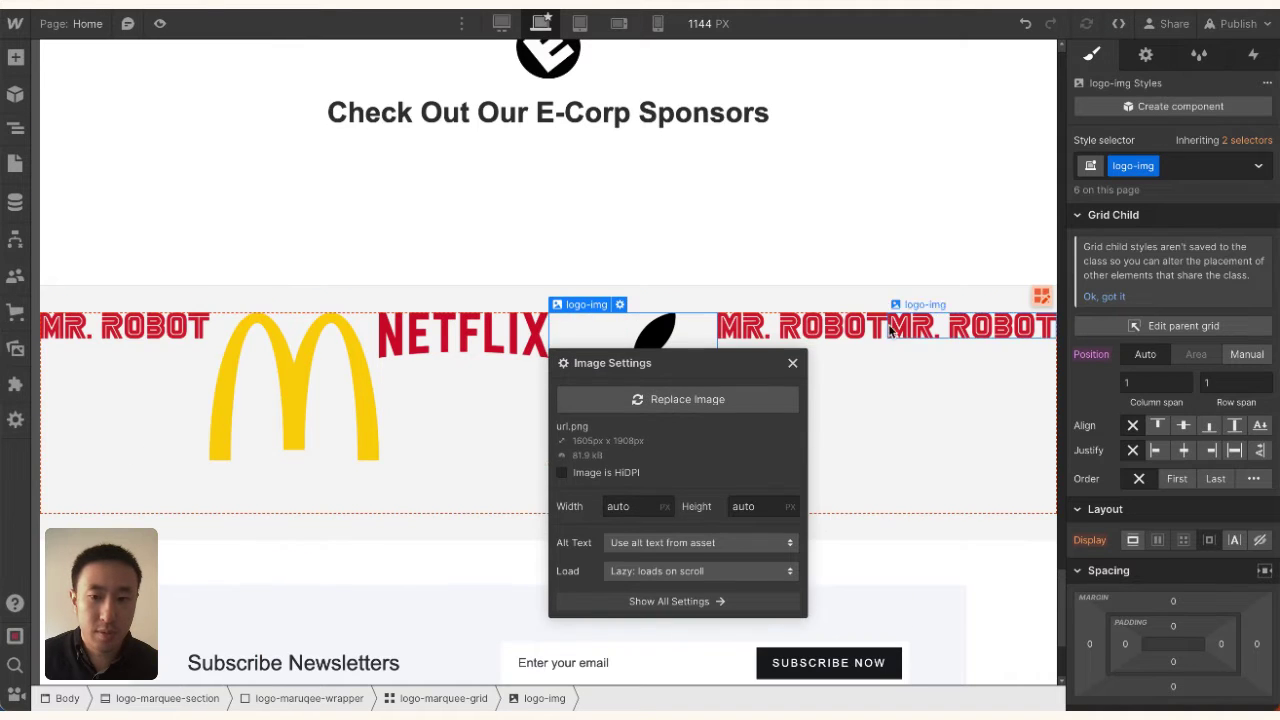
Step: Replace the fifth and sixth logos with Samsung and Nike
double_click(800, 326)
left_click(850, 394)
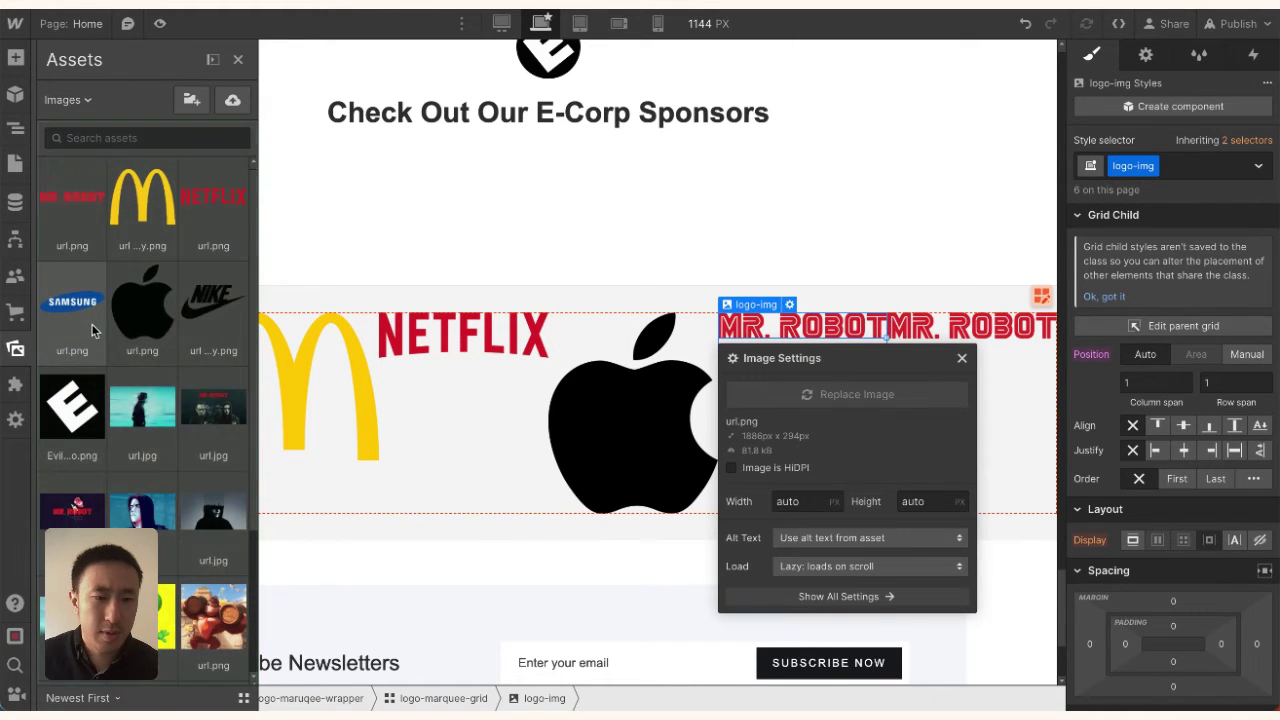
left_click(85, 312)
double_click(955, 326)
left_click(957, 393)
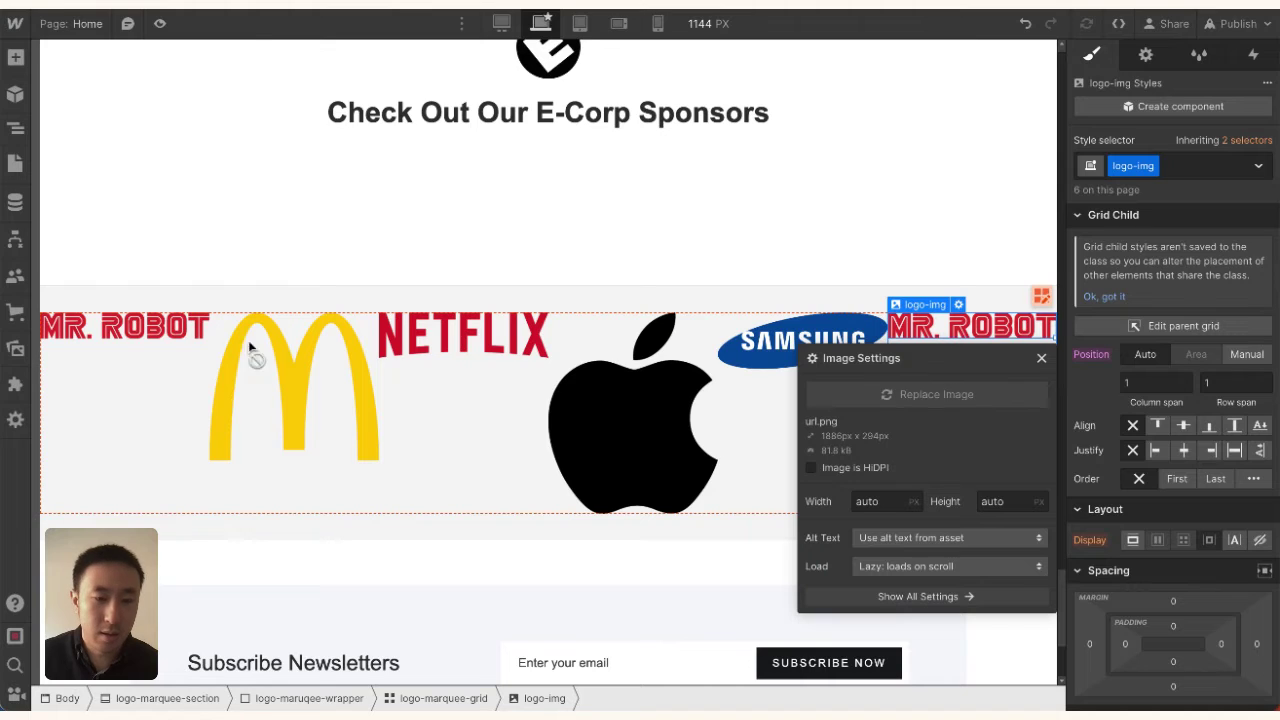
left_click(205, 307)
left_click(355, 300)
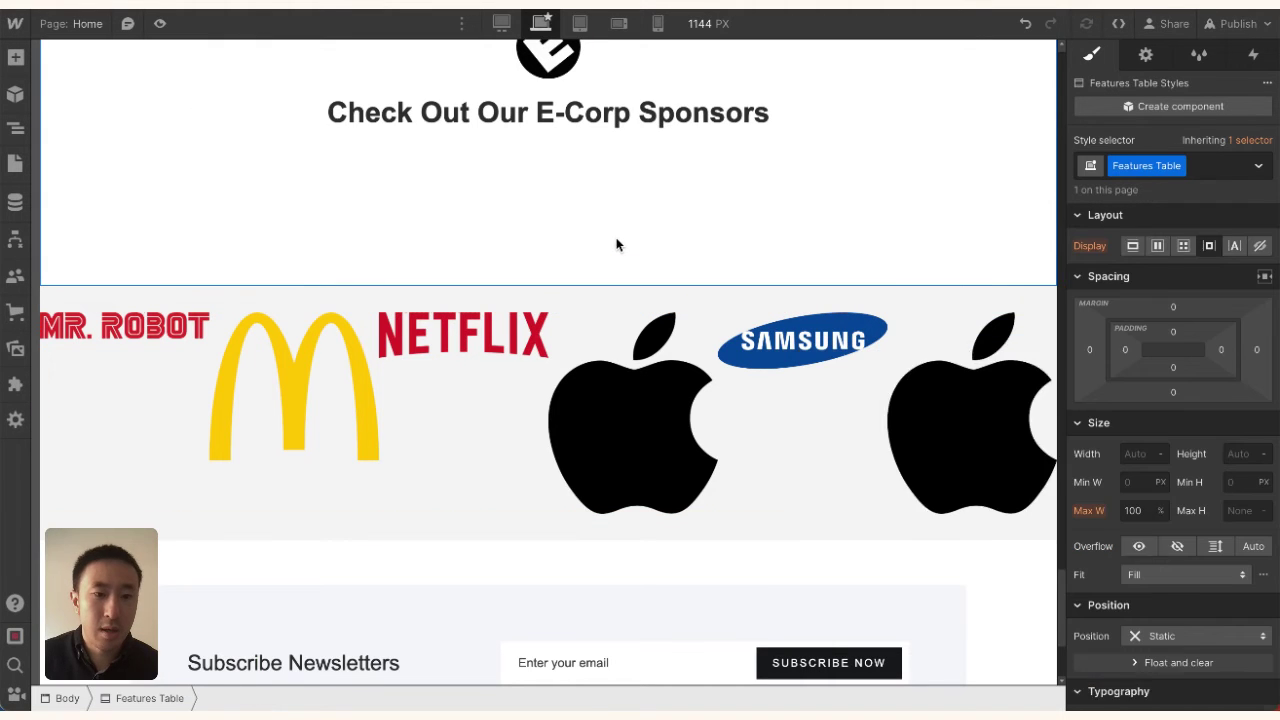
left_click(852, 417)
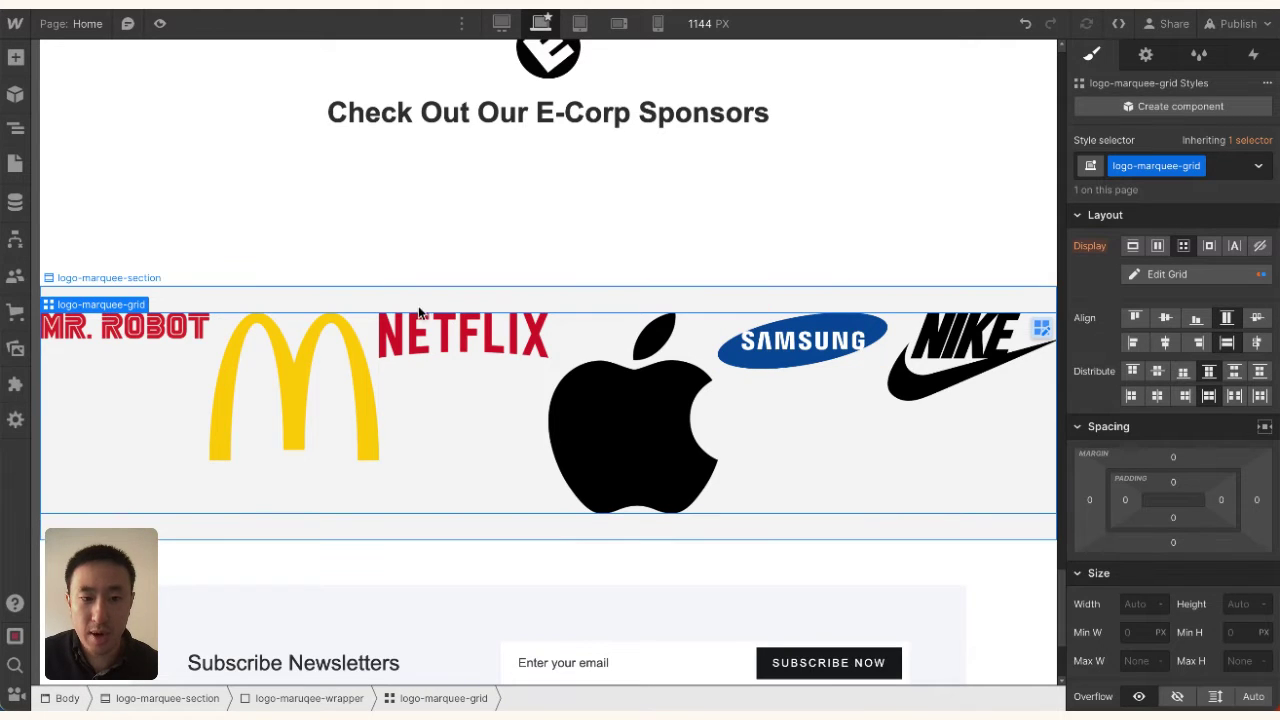
Step: Align grid items to center vertically and size logo-img to 120 px wide by 48 px high
left_click(1166, 320)
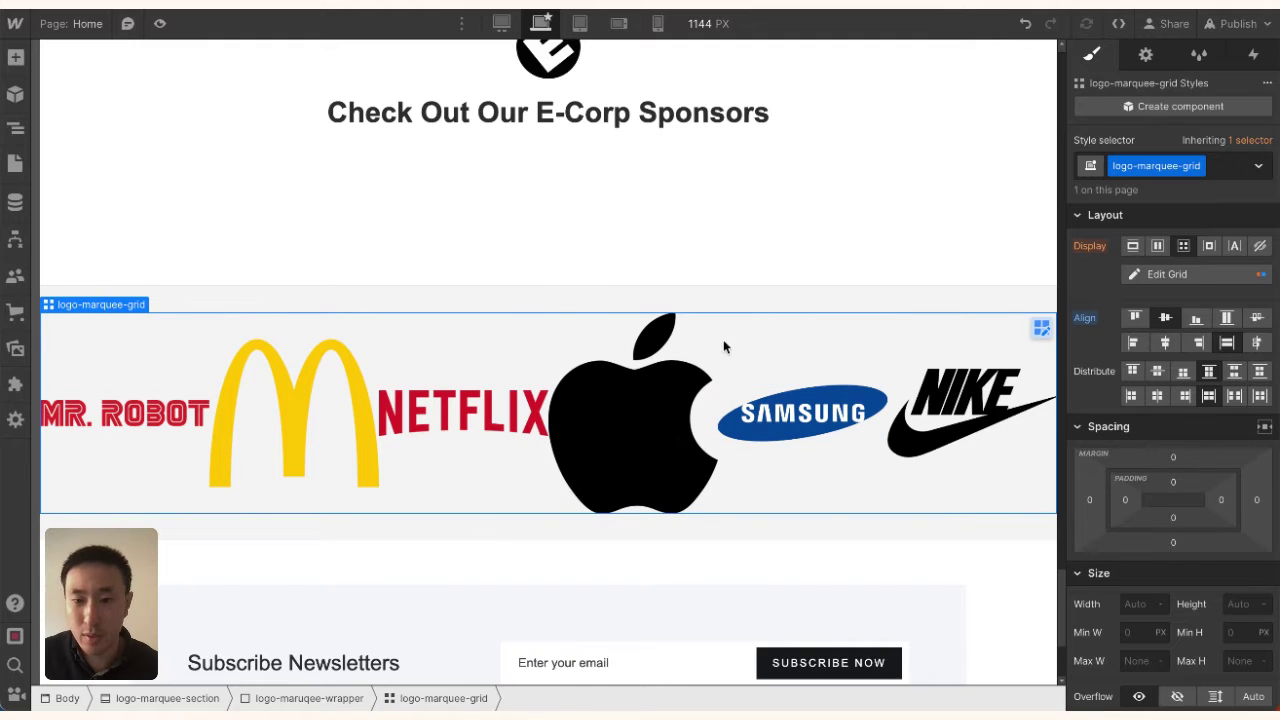
left_click(614, 352)
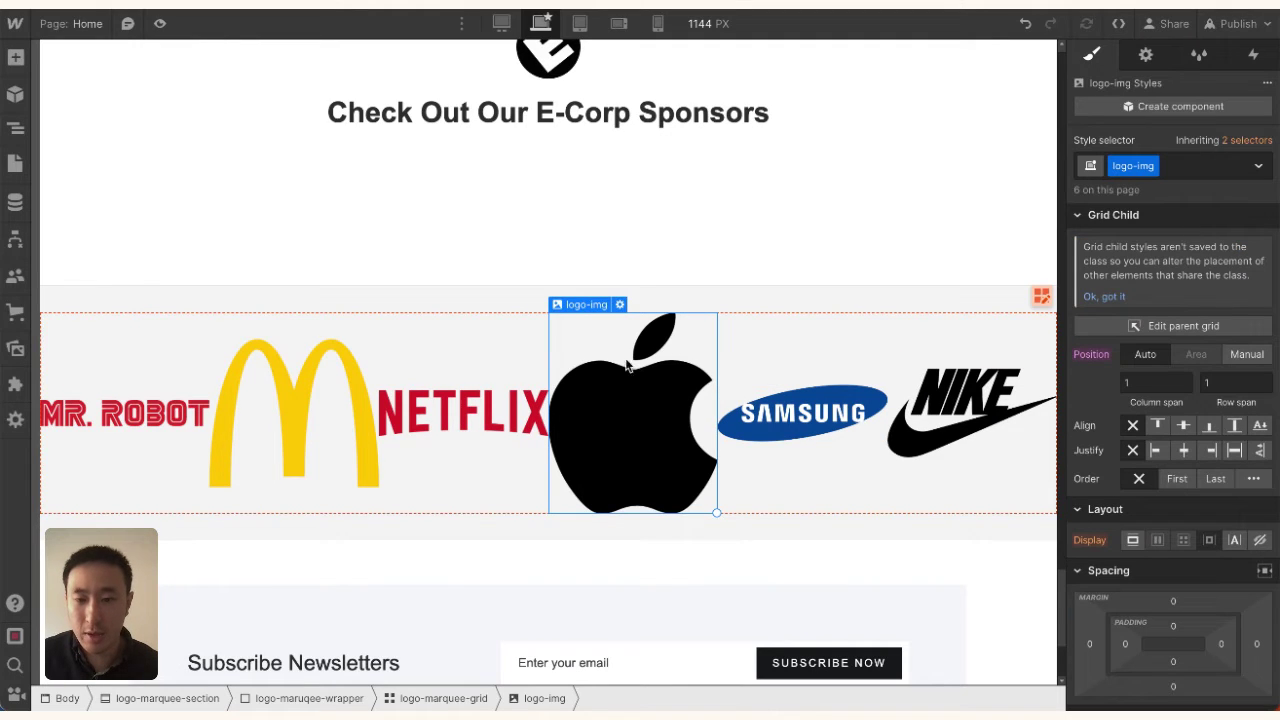
scroll(1148, 478, "down", 3)
left_click(1126, 474)
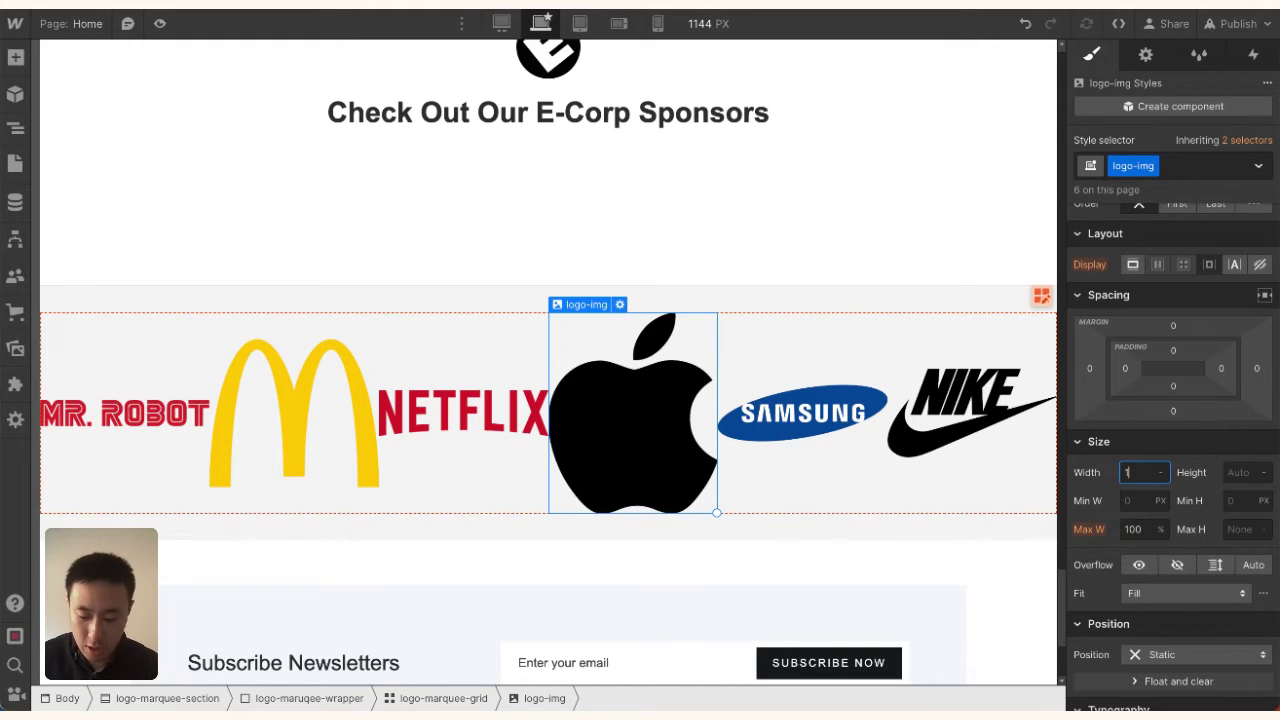
type("180px")
key("Return")
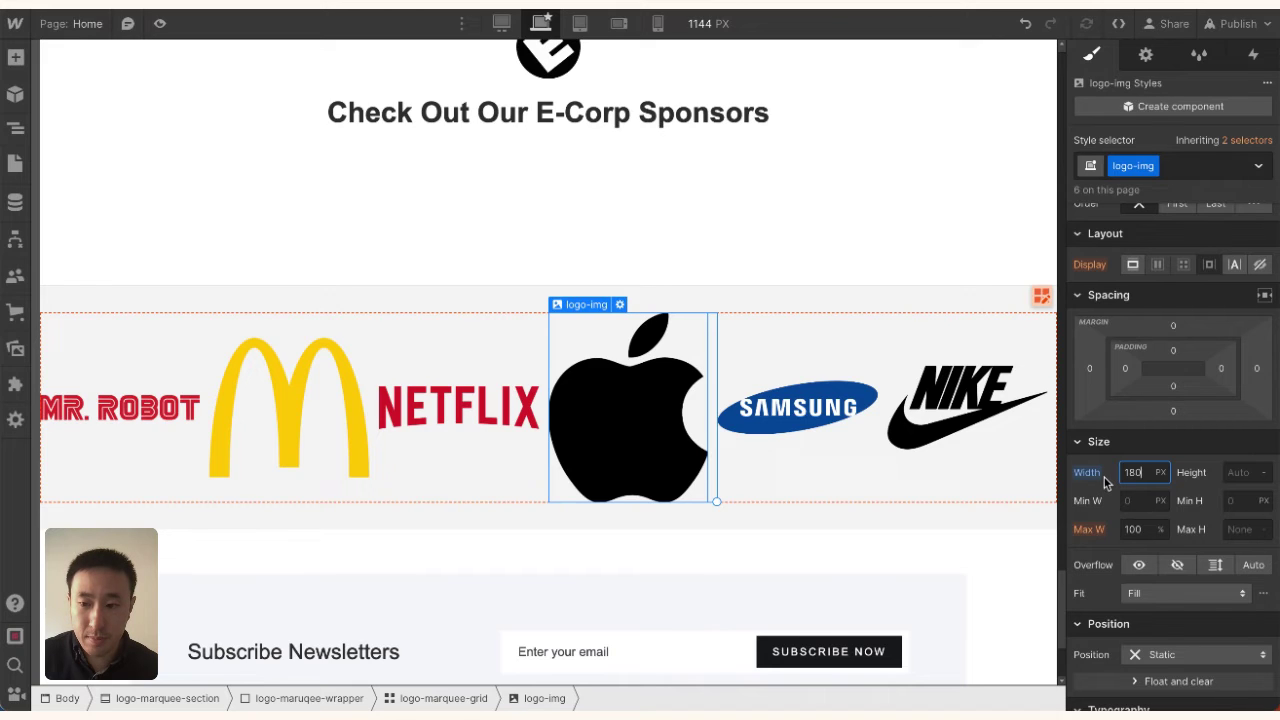
left_click(1240, 472)
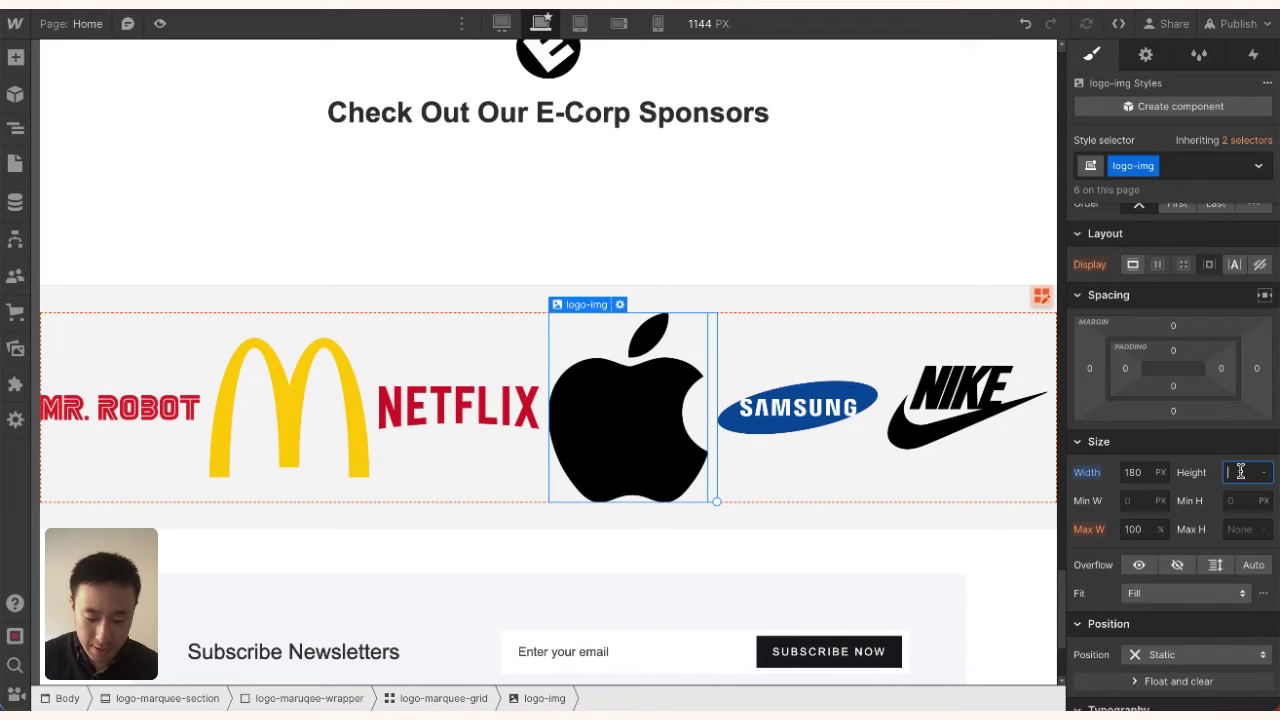
type("48")
key("Return")
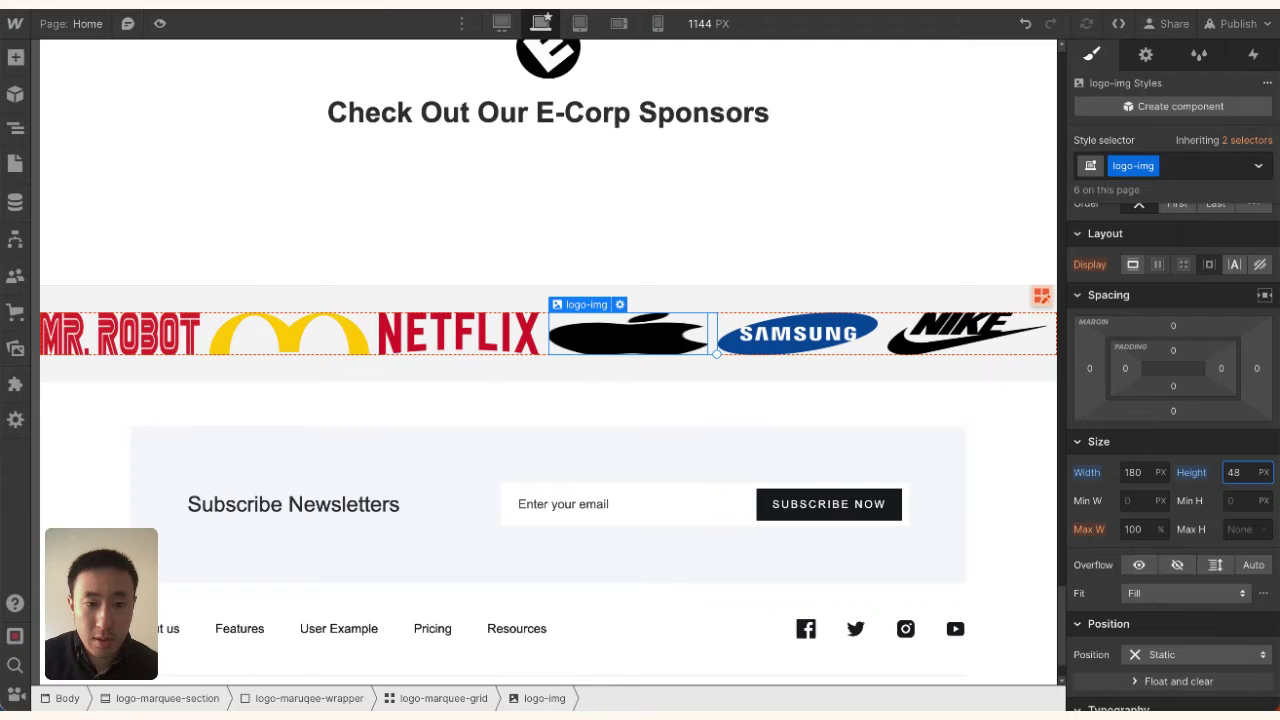
left_click(1140, 472)
type("120")
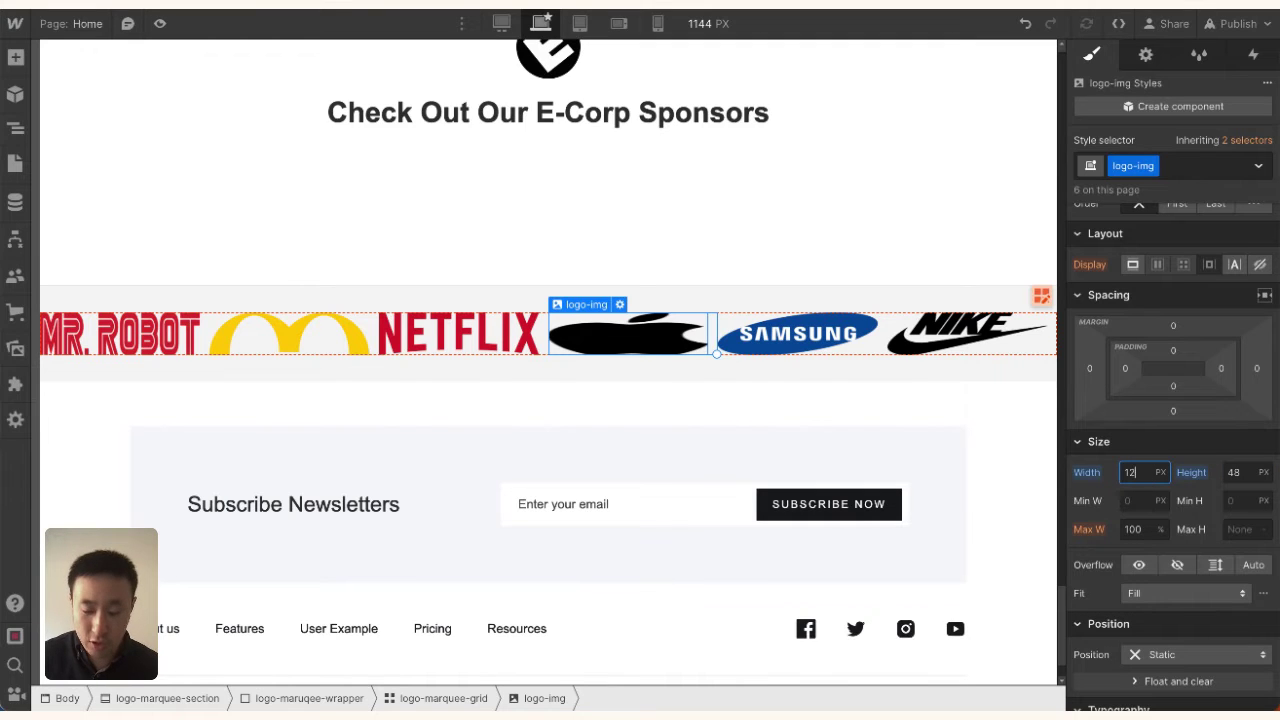
Step: Set the logo-img Fit to Contain so logos aren't cropped
left_click(666, 240)
left_click(589, 343)
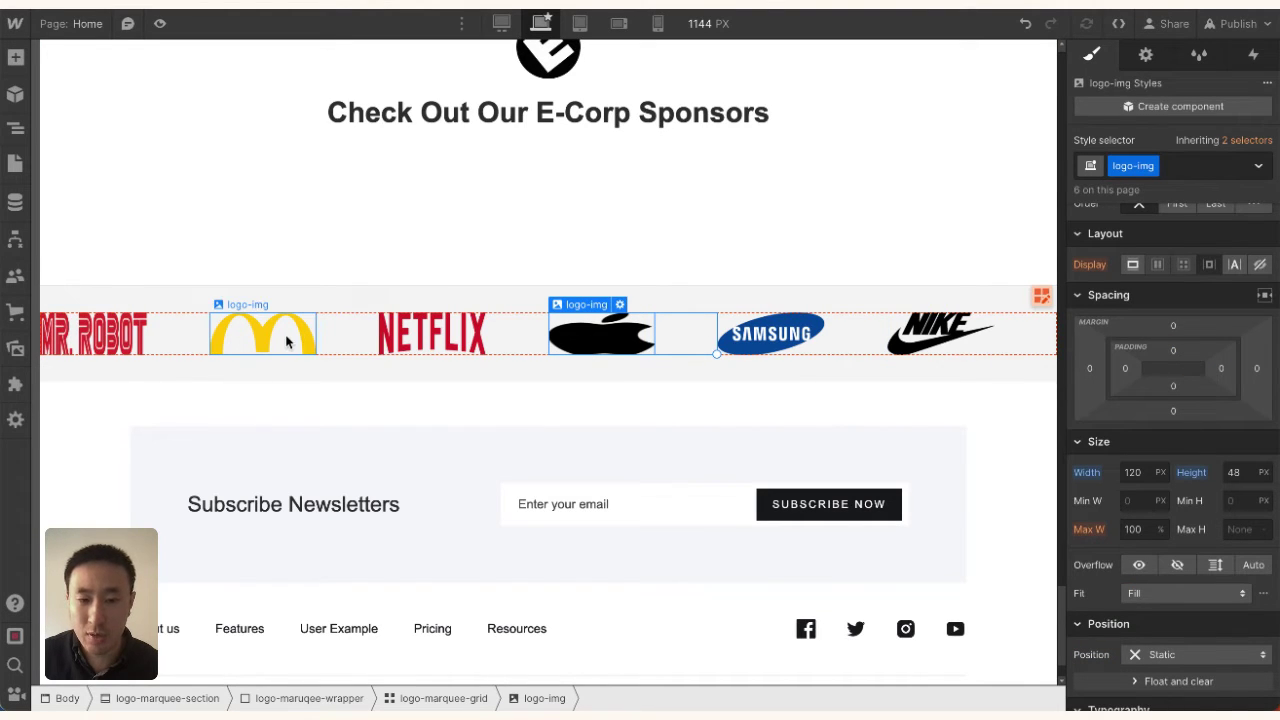
scroll(1190, 492, "down", 1)
scroll(1190, 492, "down", 2)
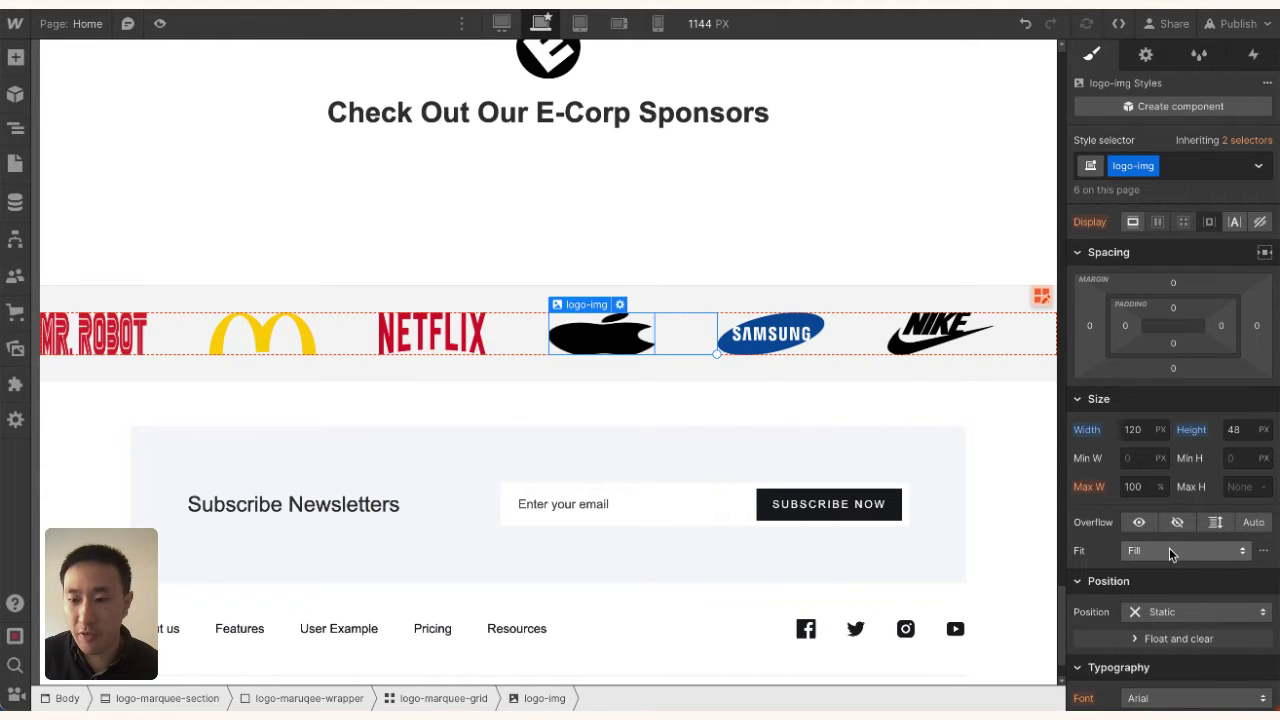
left_click(1169, 550)
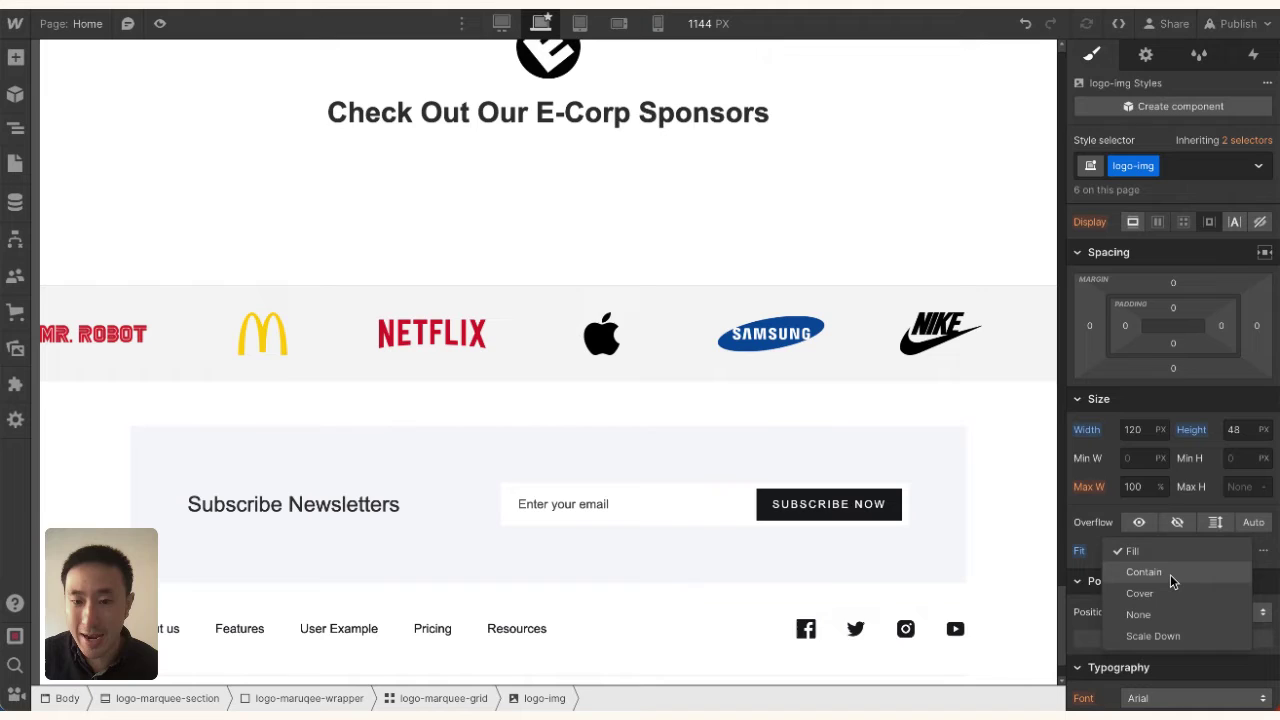
left_click(1171, 573)
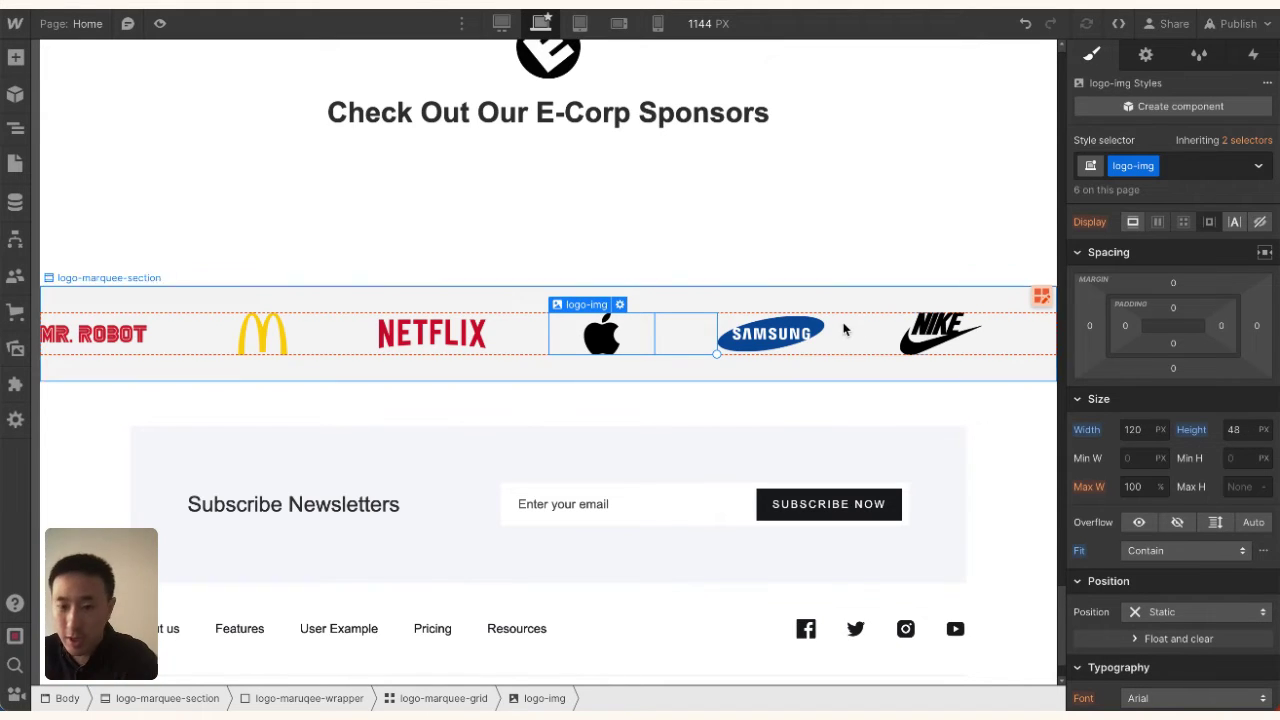
Step: Set the logo-marquee-grid's Justify Items to Center
left_click(690, 280)
left_click(675, 342)
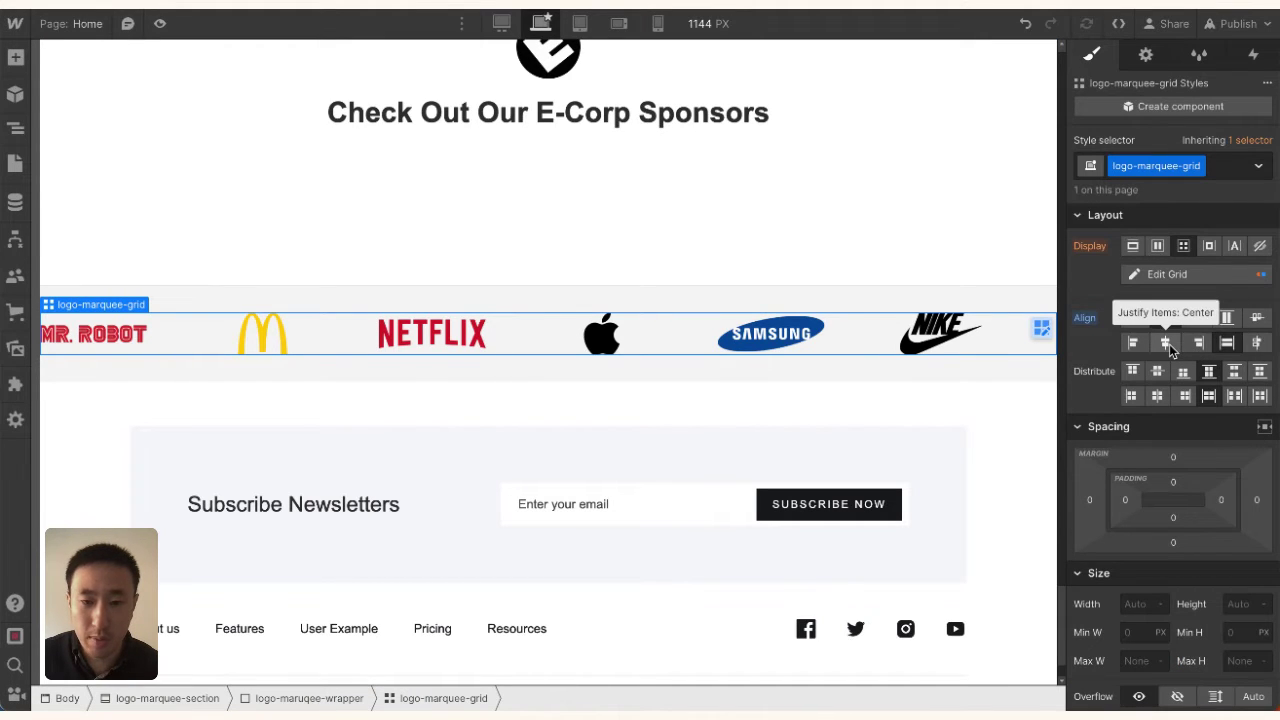
left_click(1169, 343)
left_click(798, 272)
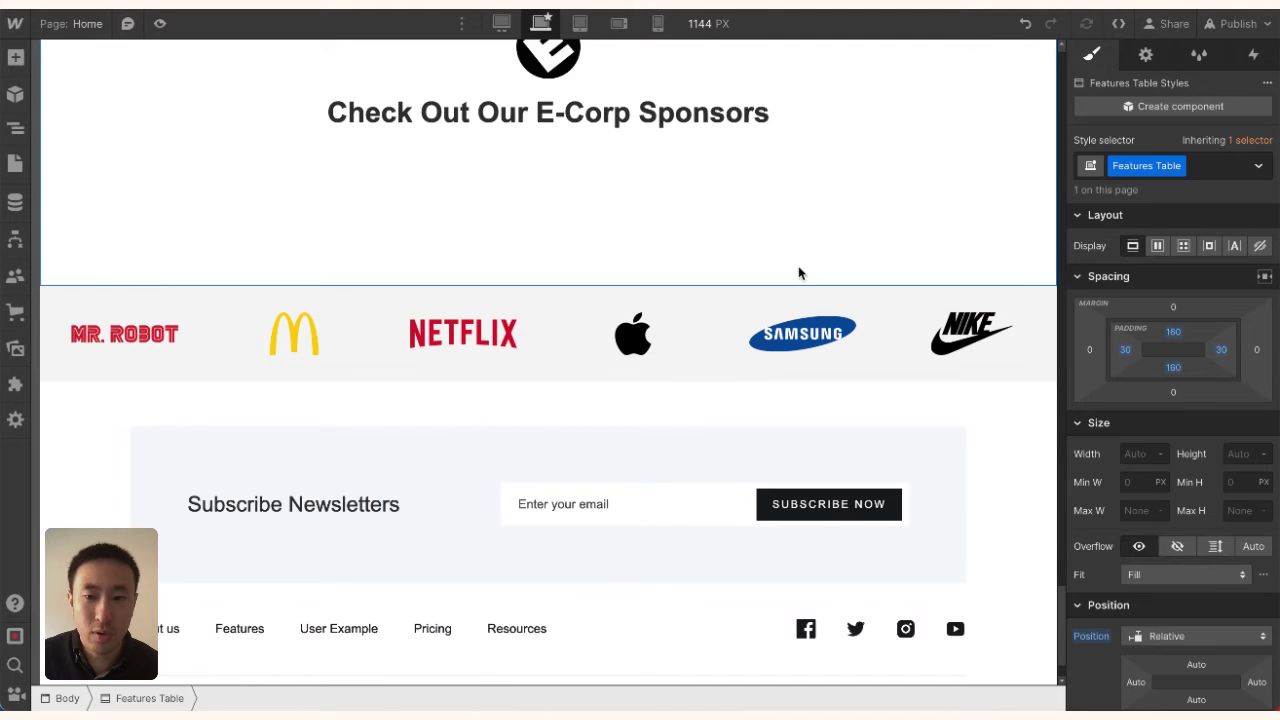
left_click(898, 340)
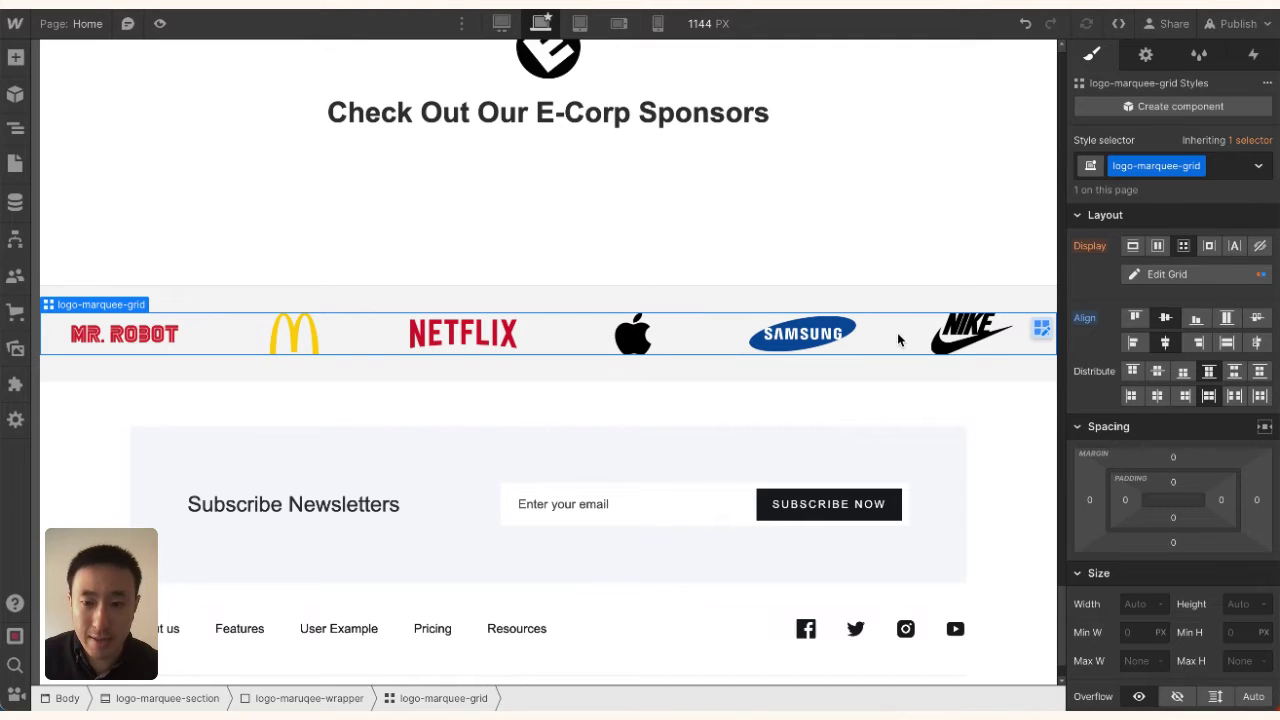
Step: Duplicate the logo-marquee-grid and set the wrapper's Display to Flex
key("ctrl+d")
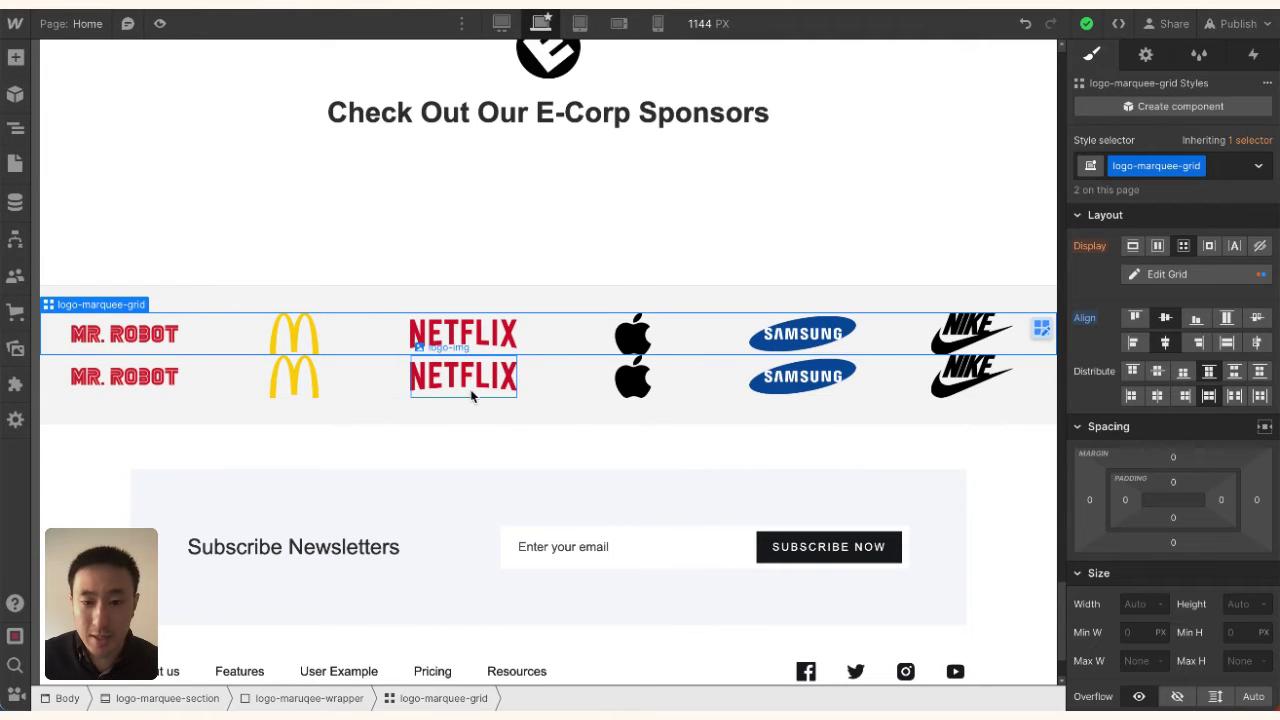
left_click(400, 387)
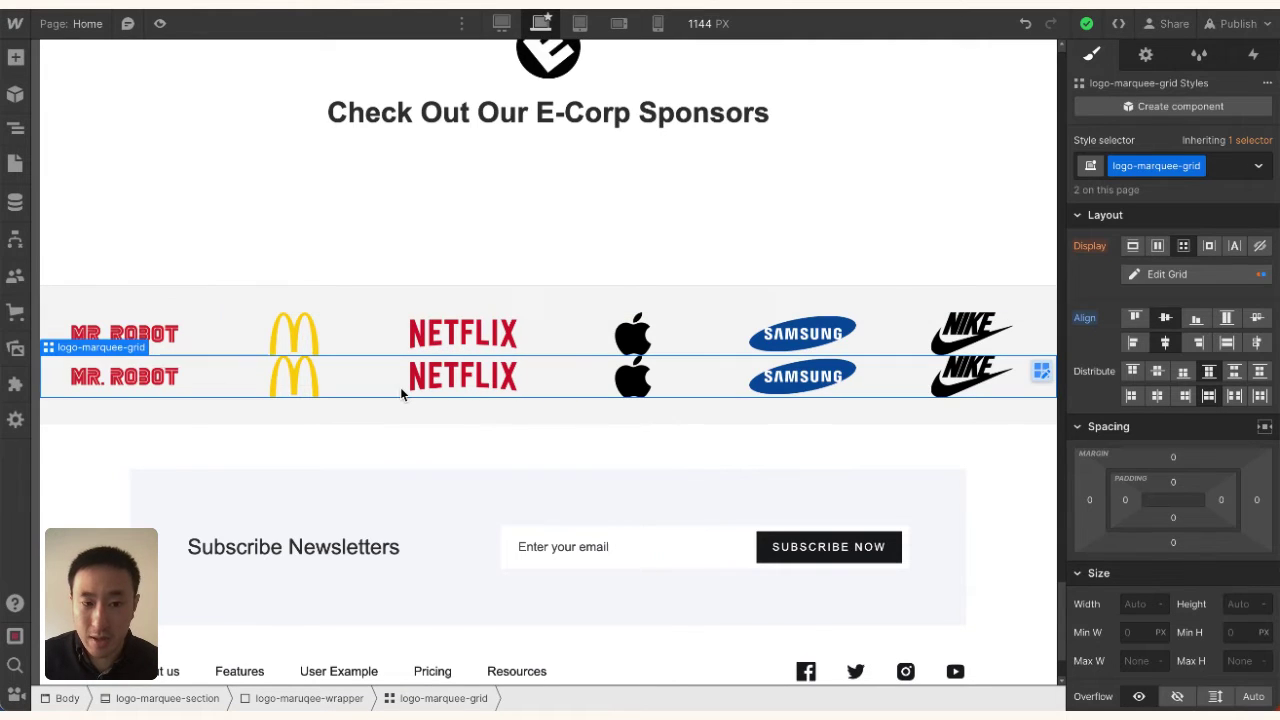
left_click(323, 702)
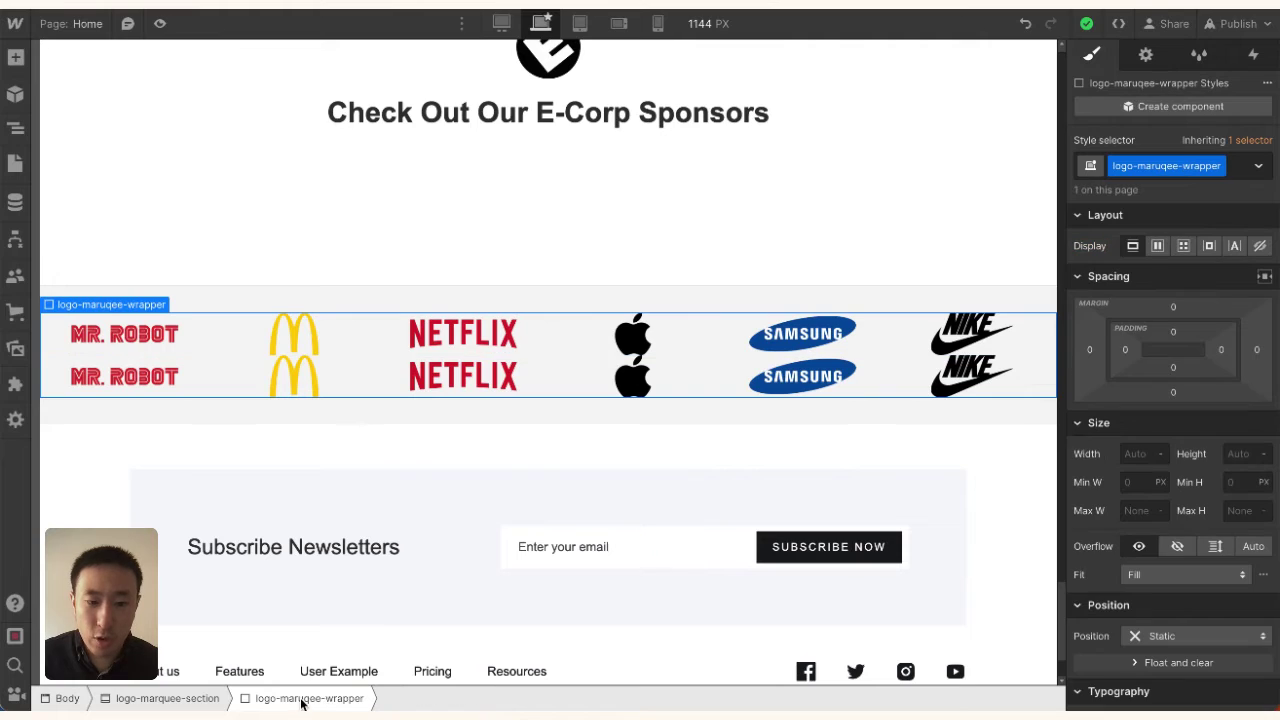
left_click(1157, 246)
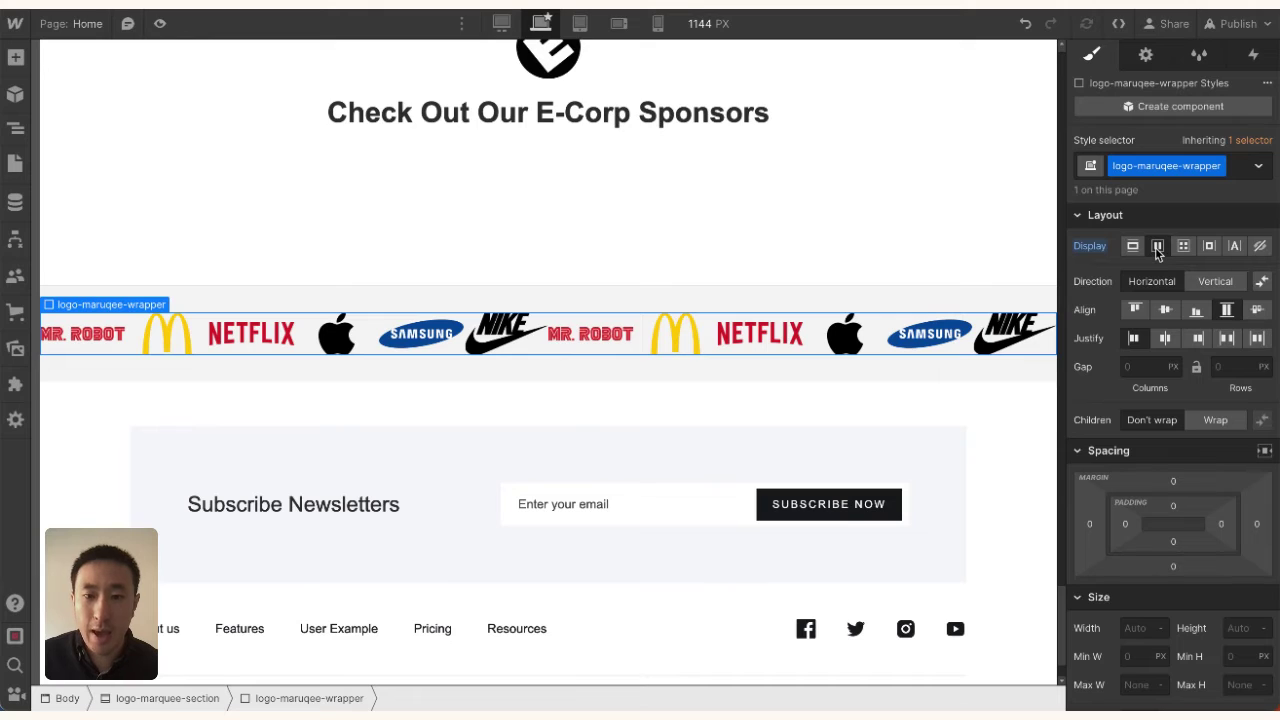
Step: Set the logo-marquee-grid's Width and Min Width to 100vw
key("z")
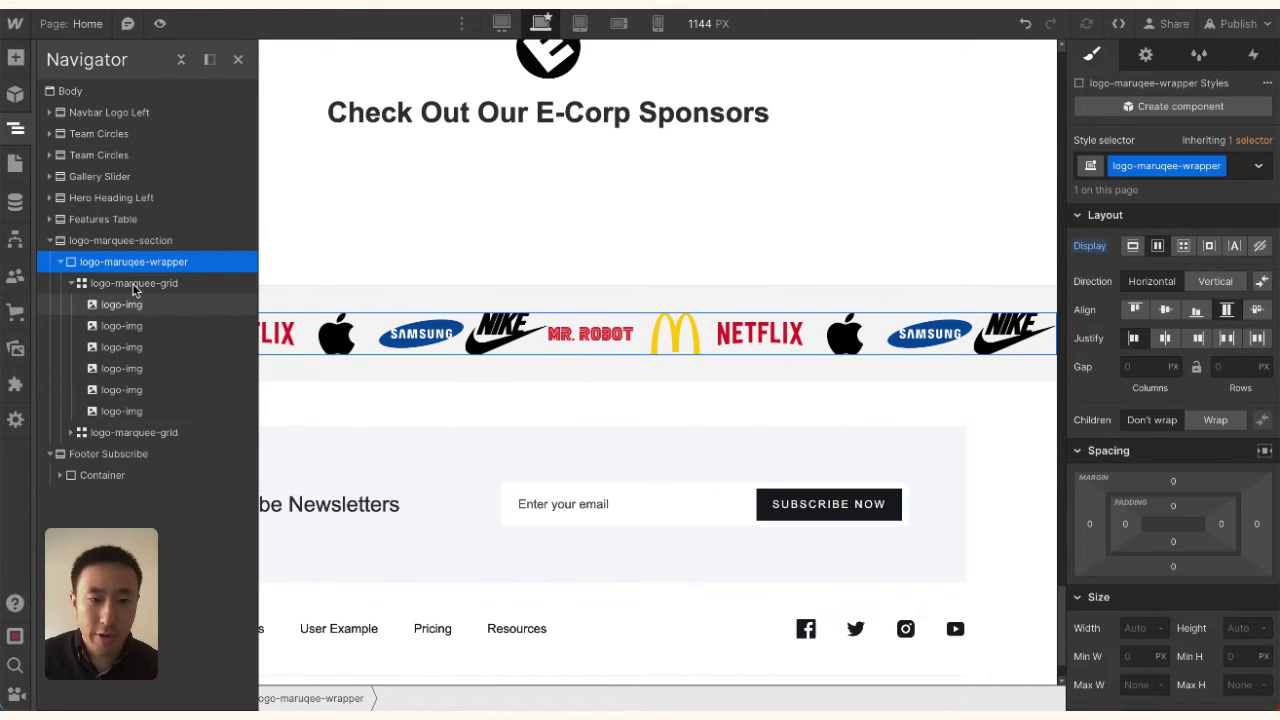
left_click(135, 285)
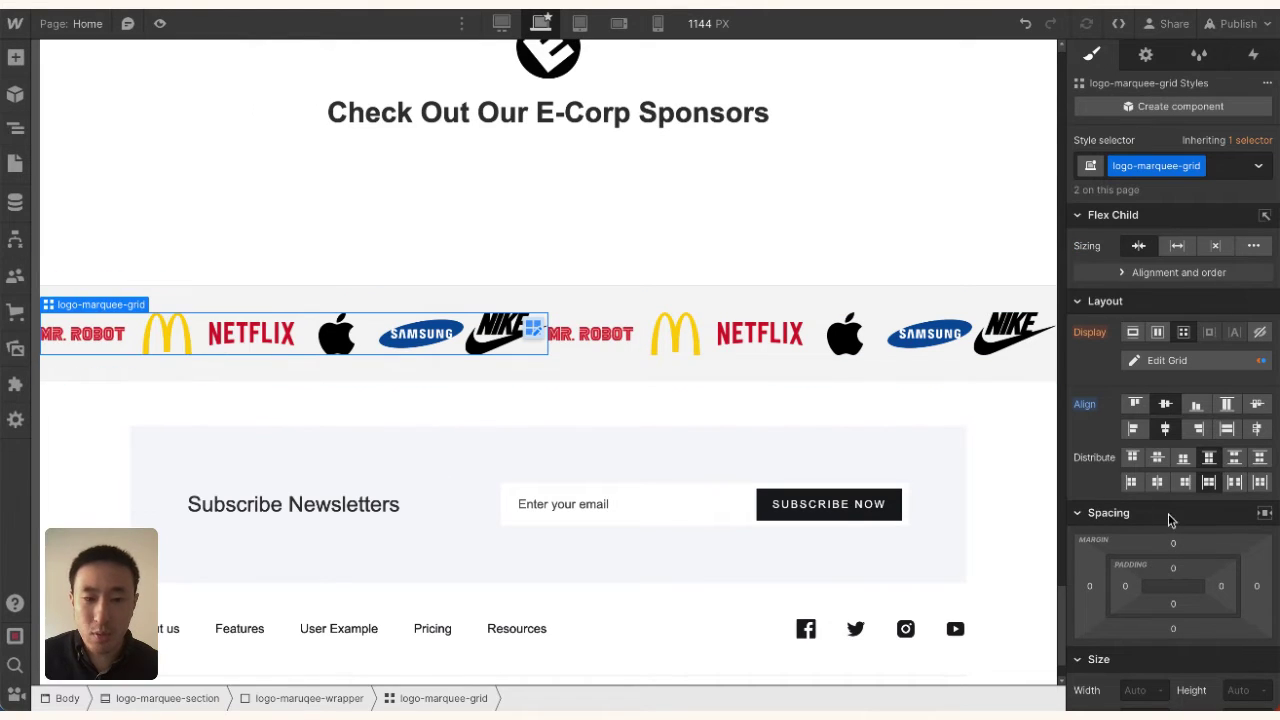
scroll(1172, 519, "down", 3)
left_click(1133, 457)
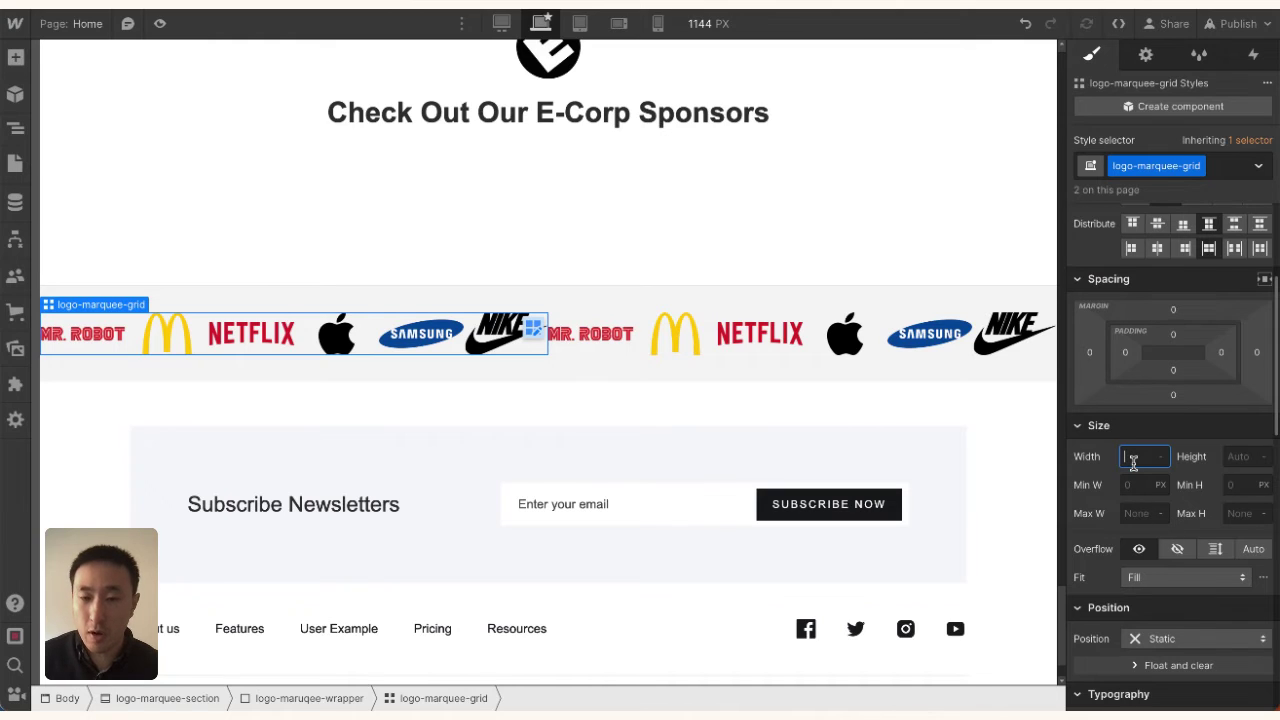
type("100vw")
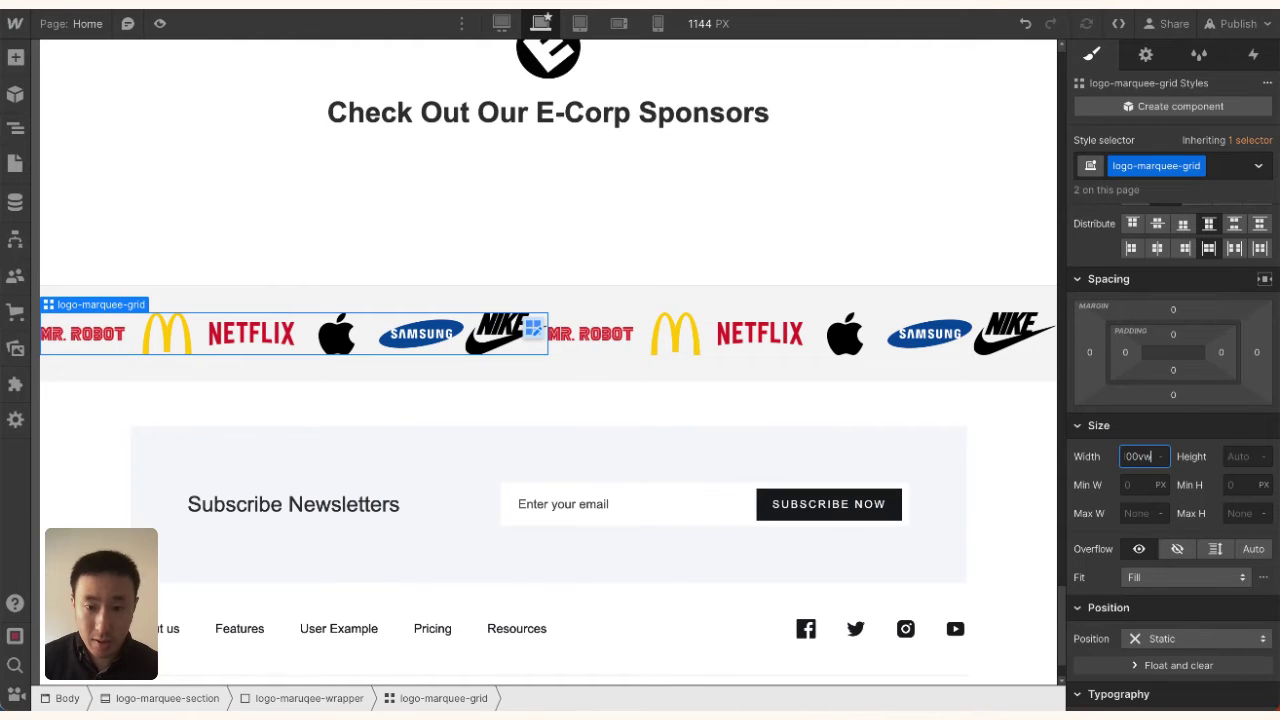
key("Return")
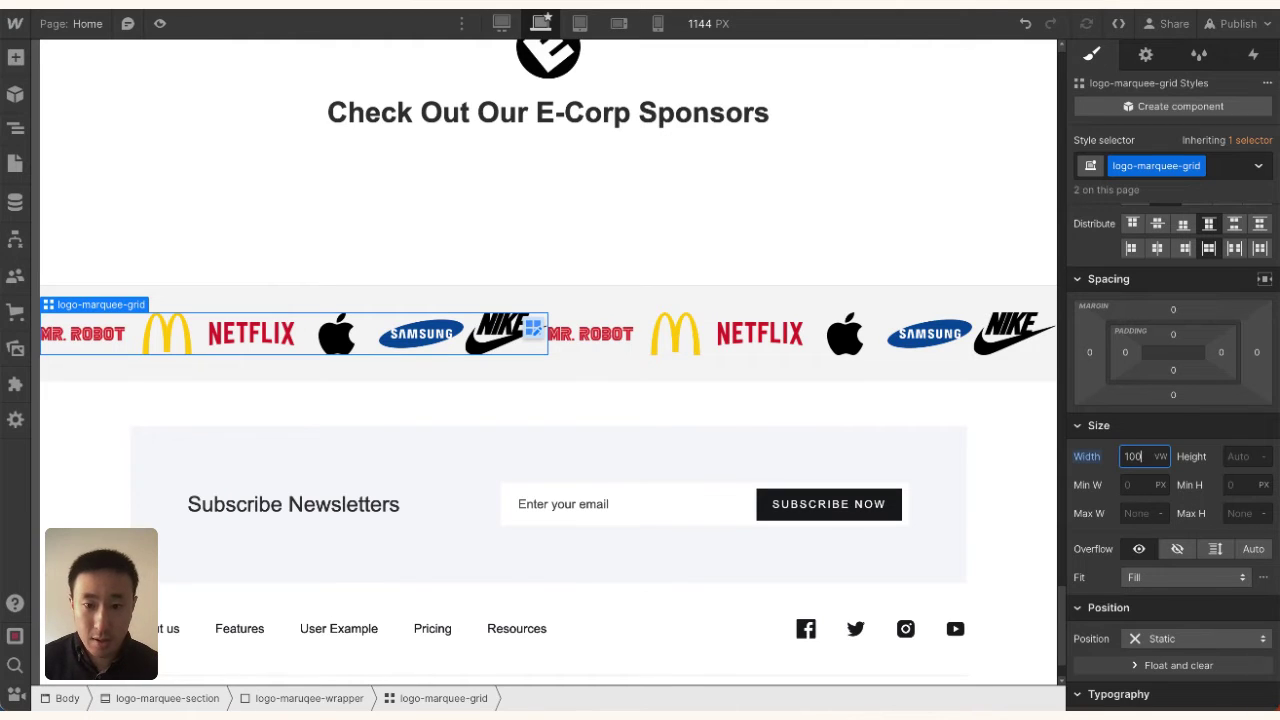
left_click(1127, 486)
type("100vw")
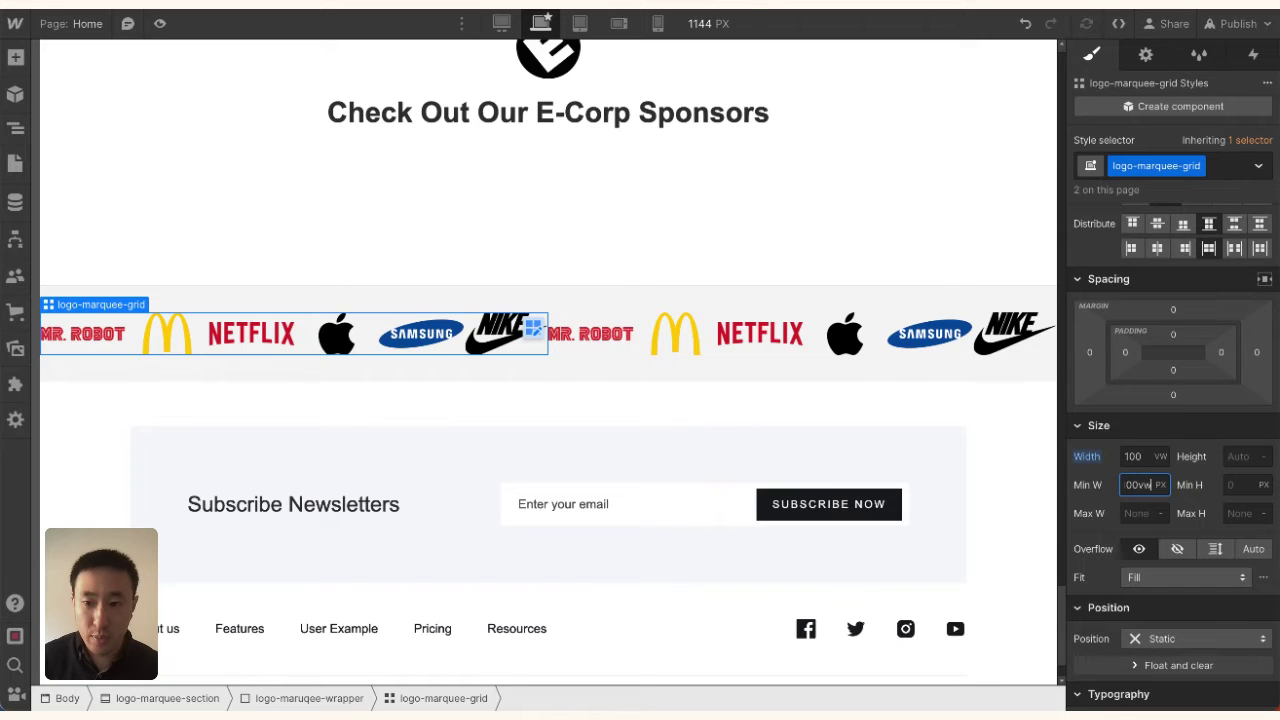
key("Return")
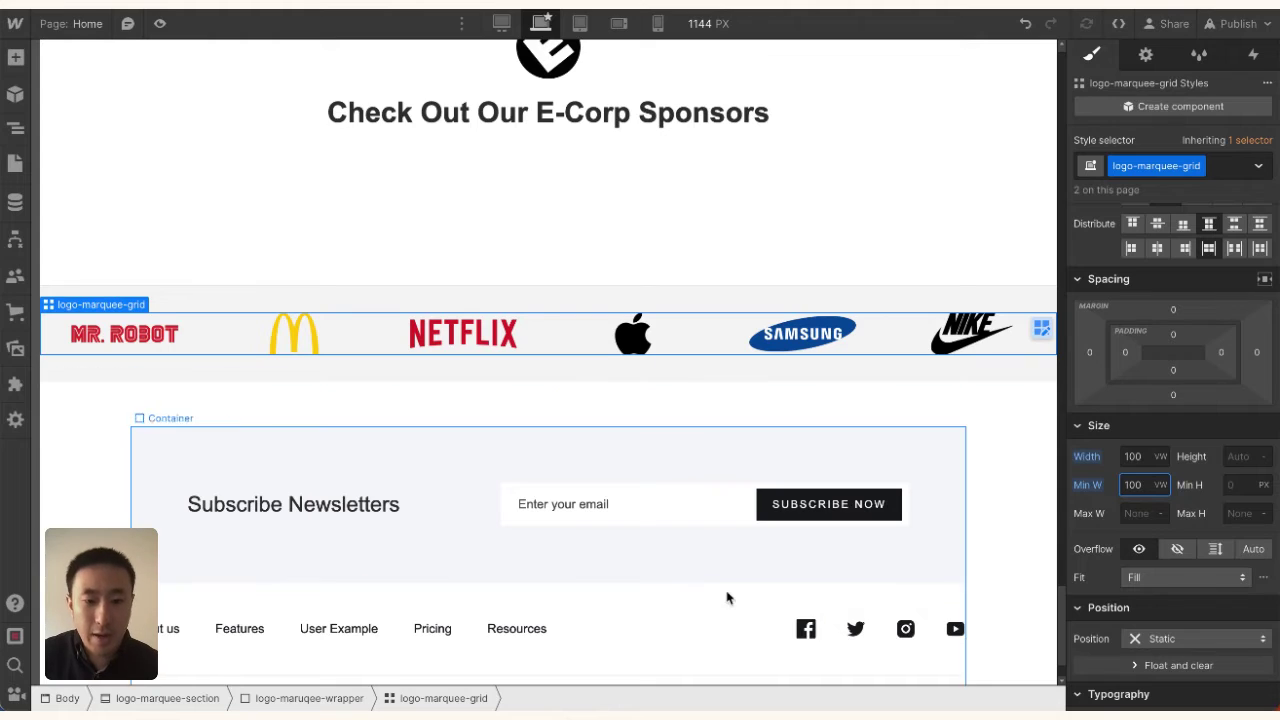
Step: Reset the logo-maruqee-wrapper's left margin to 0
left_click(349, 697)
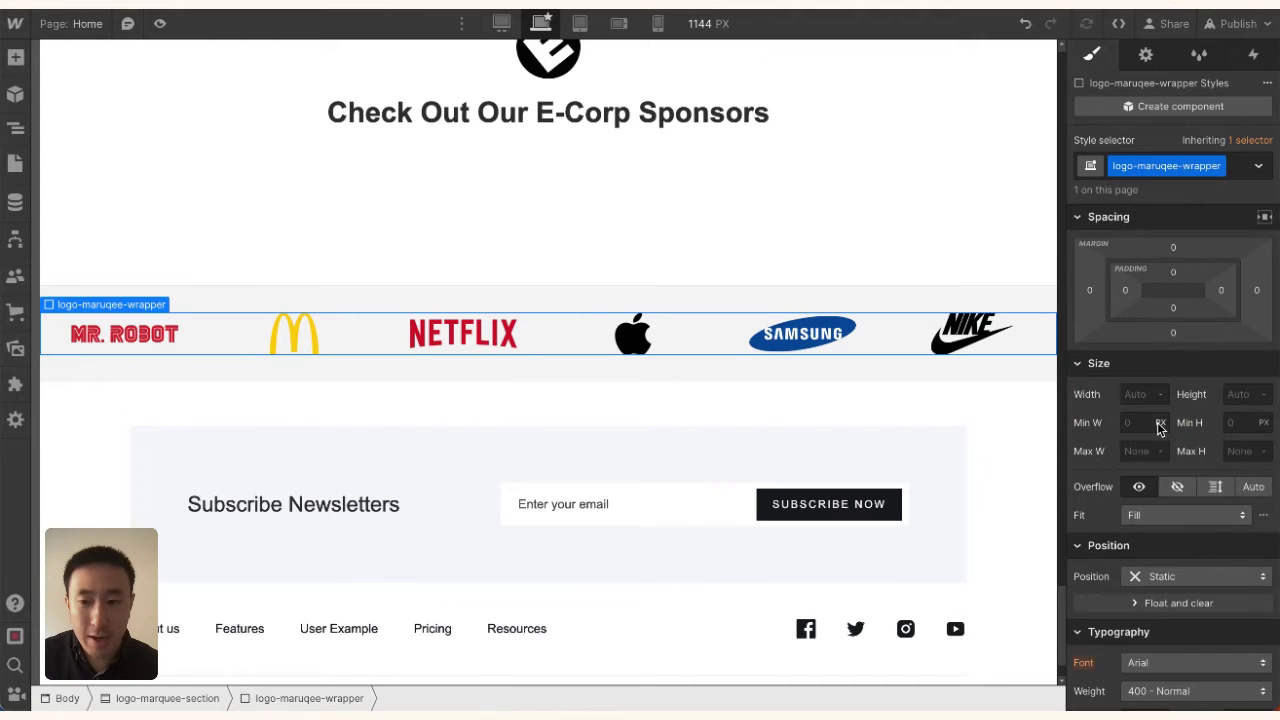
mouse_move(1090, 295)
left_mouse_down()
mouse_move(1068, 288)
mouse_move(1248, 285)
mouse_move(1089, 290)
left_mouse_up()
left_click(1089, 290)
type("0")
key("Return")
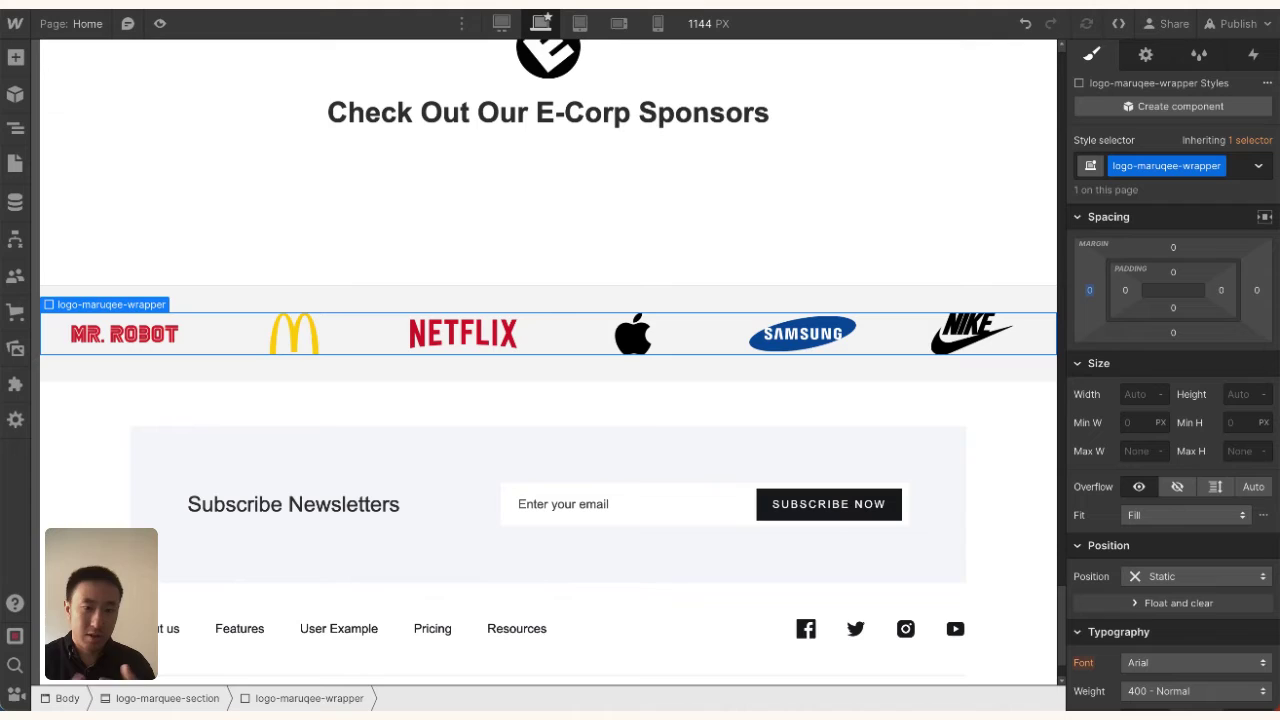
Step: Give logo-marquee-section a Page load trigger that starts an animation when the page starts loading
left_click(880, 245)
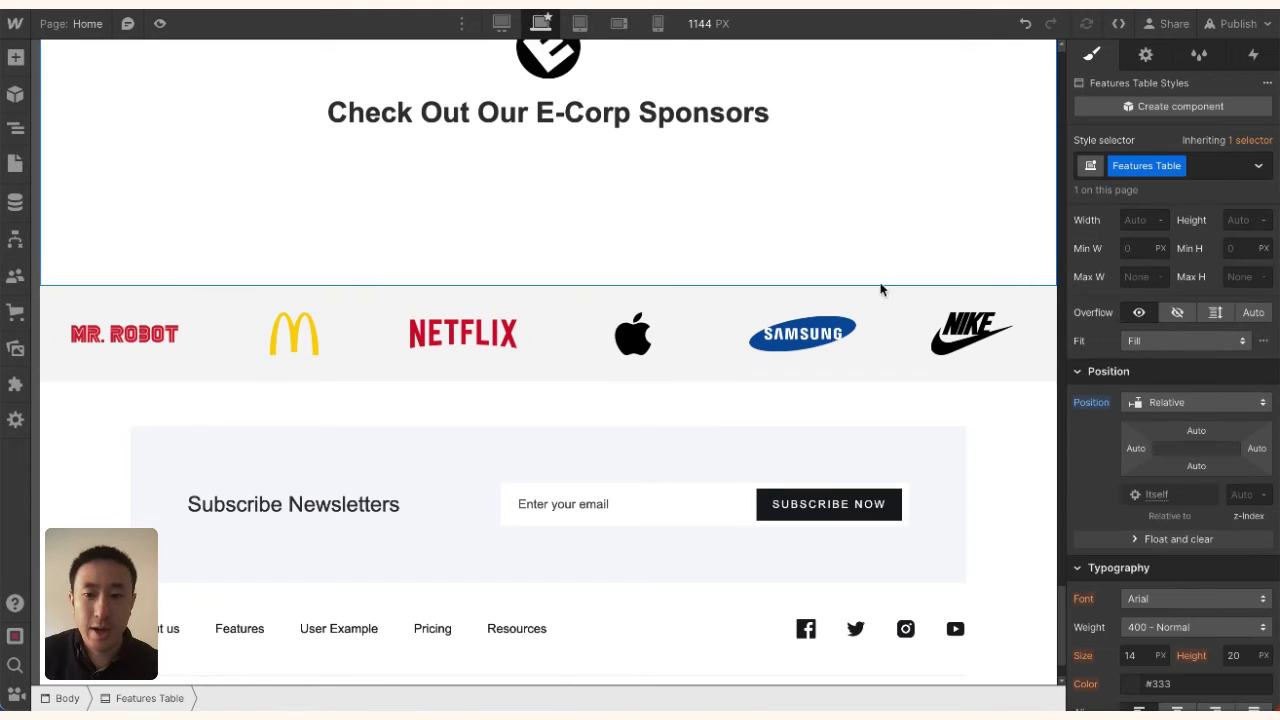
left_click(886, 303)
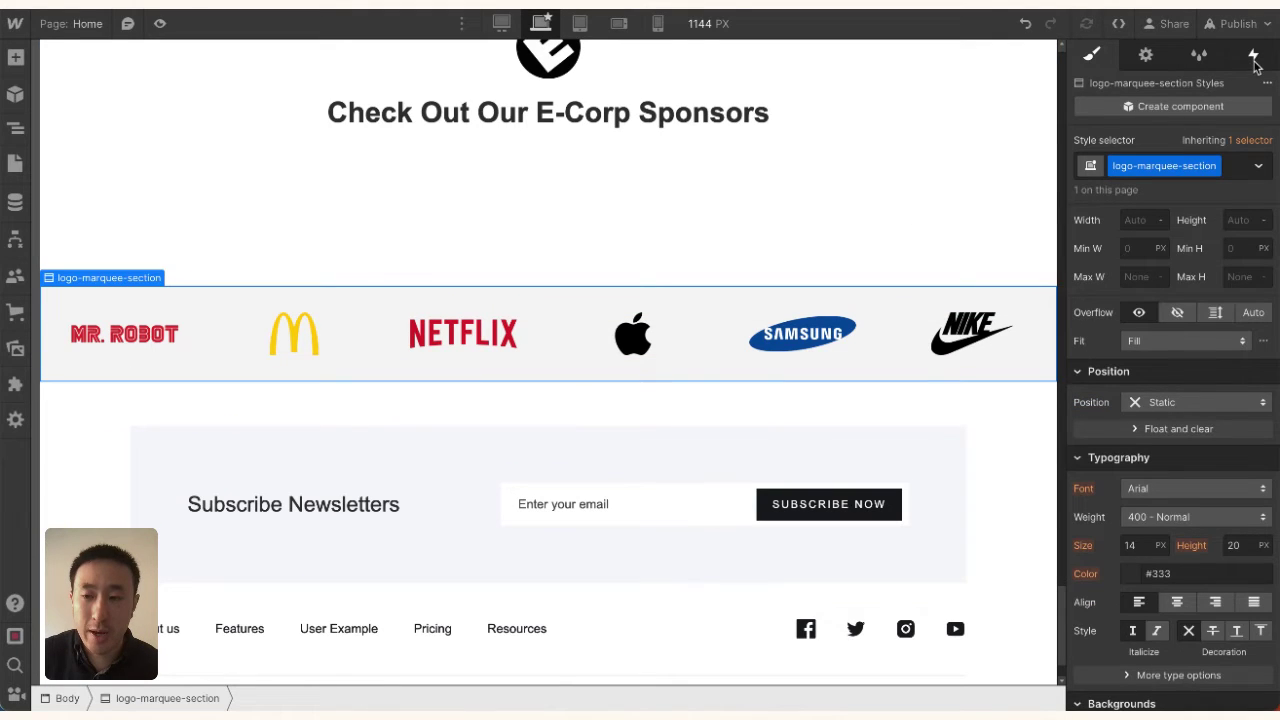
left_click(1254, 58)
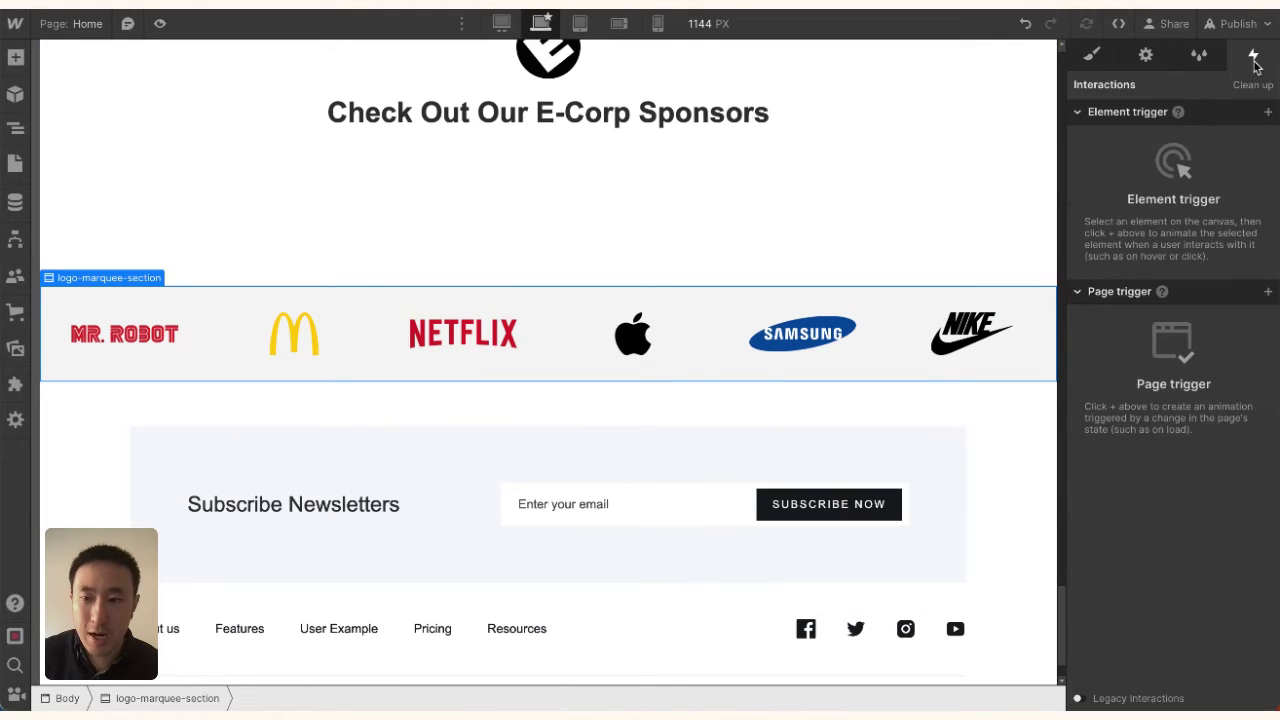
left_click(1268, 291)
left_click(1192, 362)
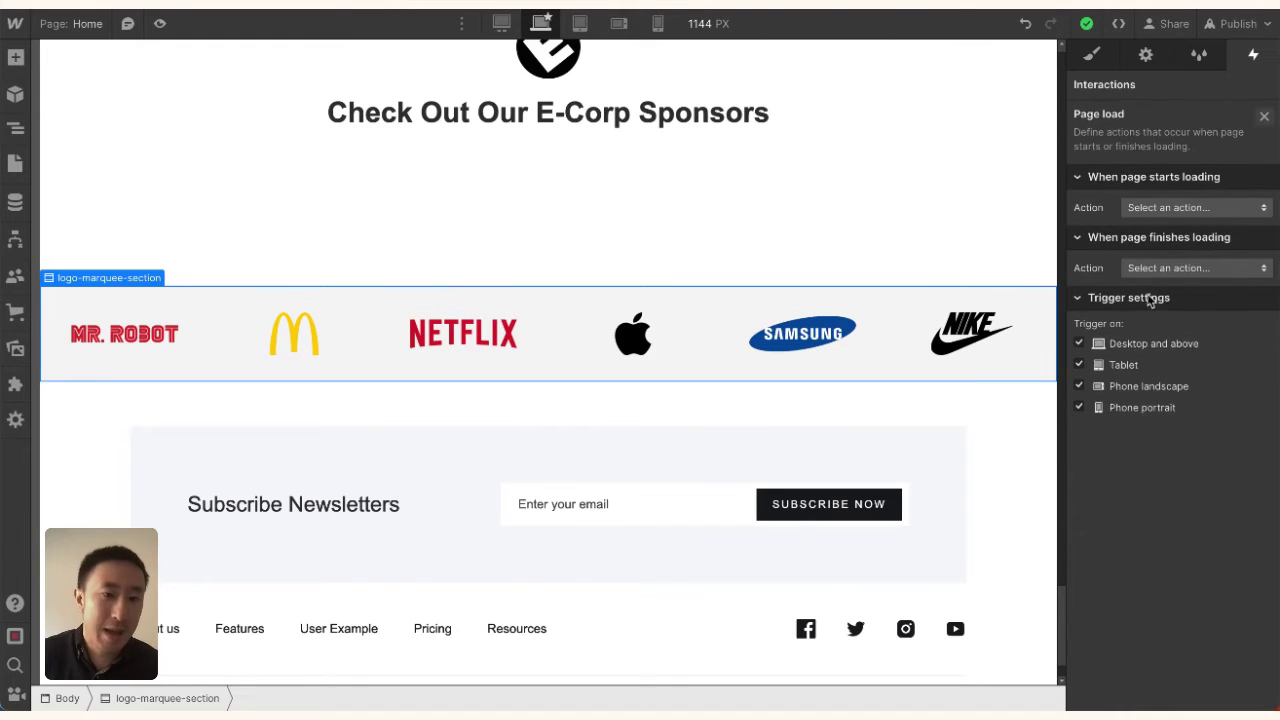
left_click(1167, 208)
left_click(1162, 251)
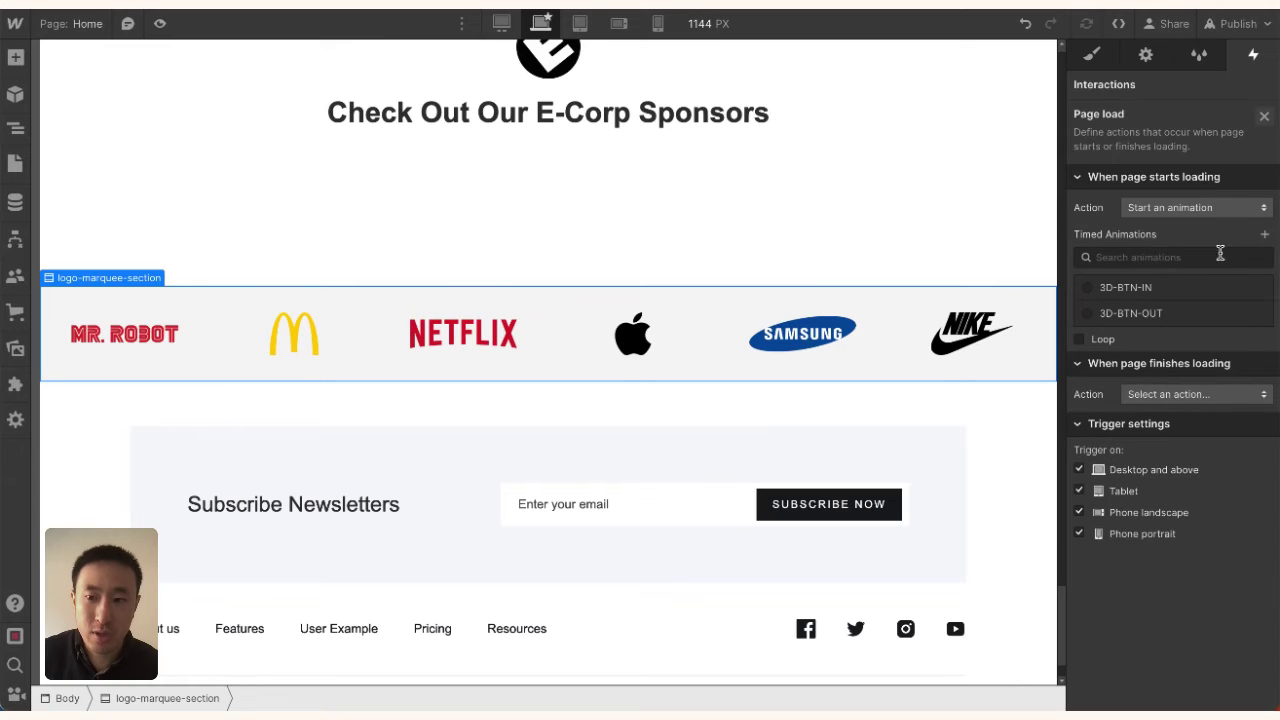
Step: Create the timed animation 'Logo Marquee [Desktop]' and target the logo-maruqee-wrapper from the Navigator
left_click(1264, 237)
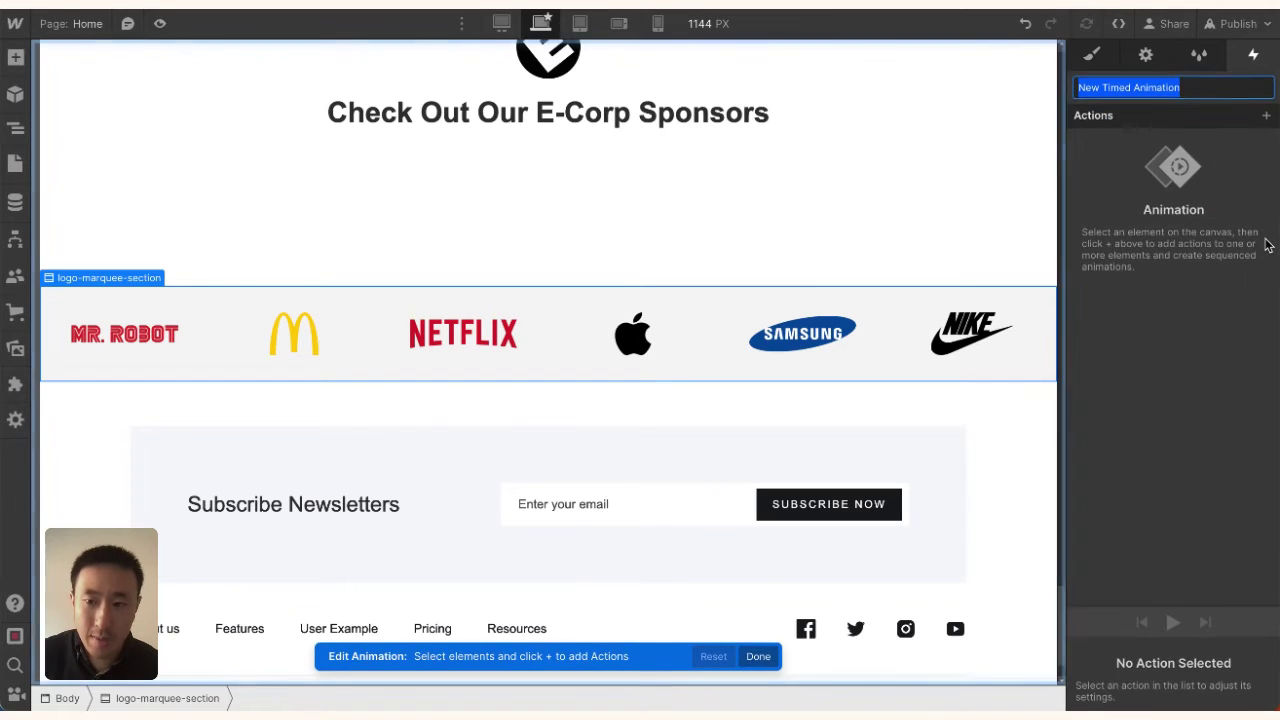
type("Logo Marquee [Desktop")
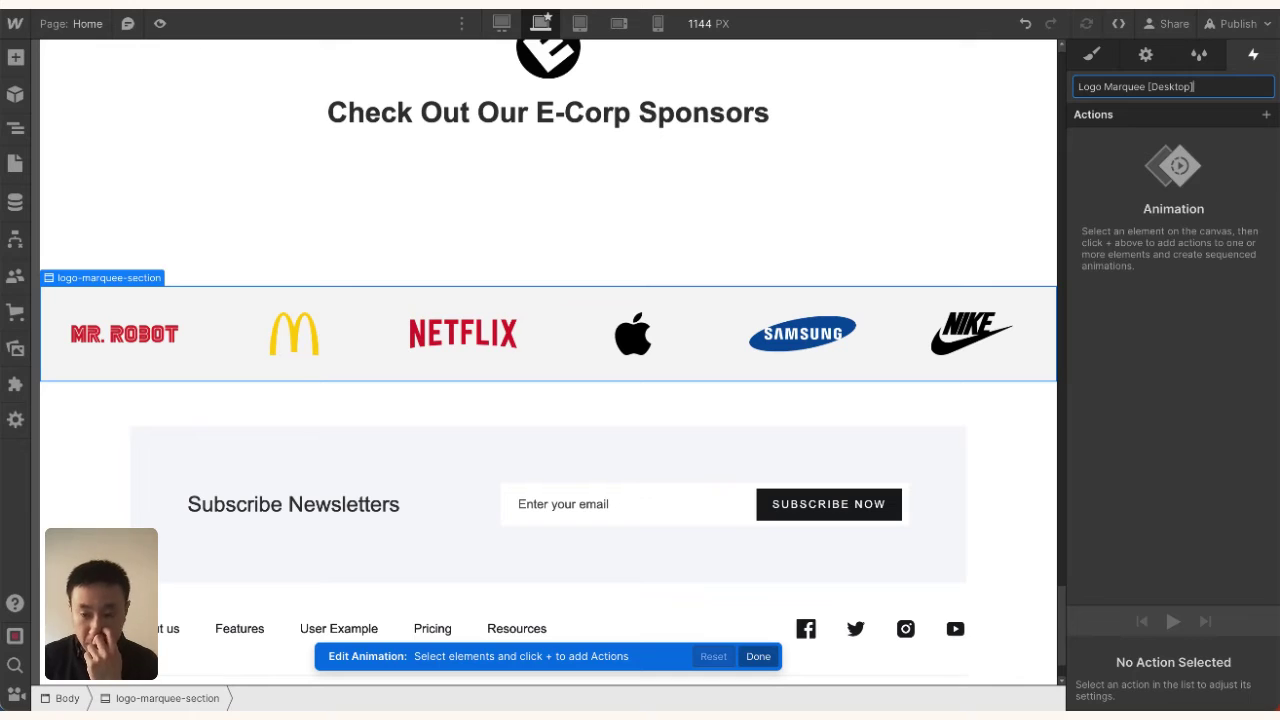
key("Return")
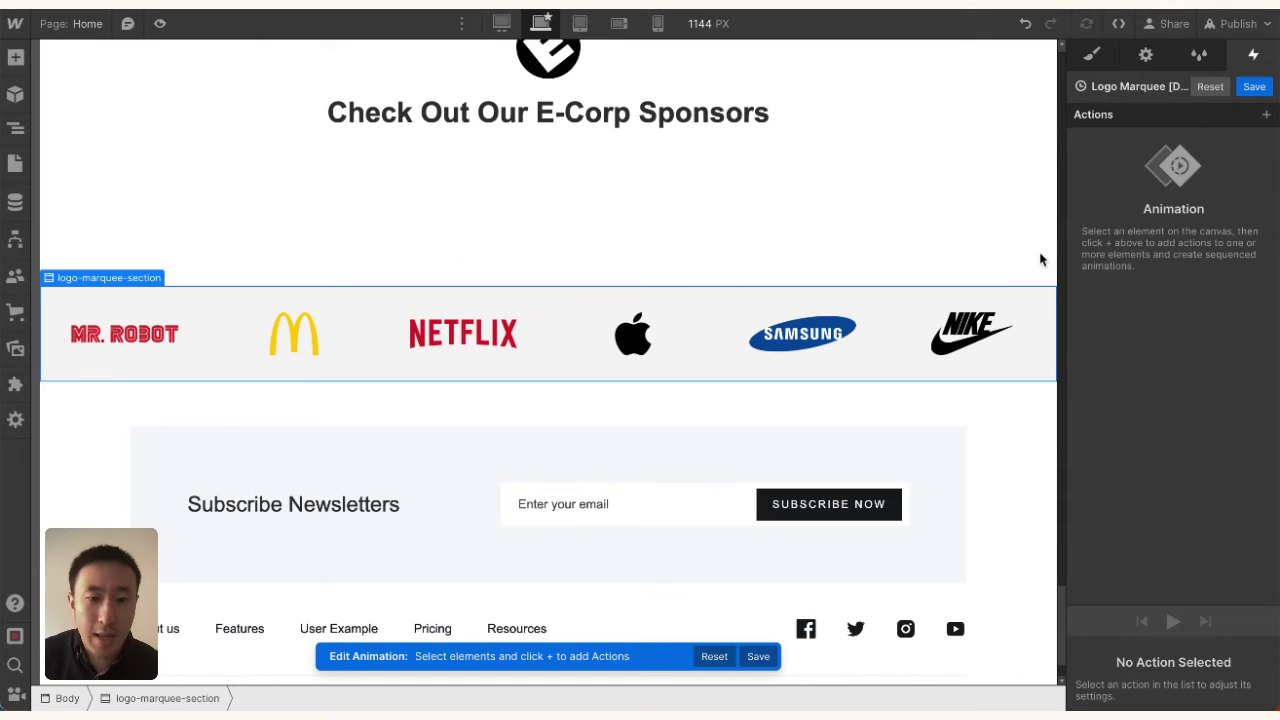
key("z")
left_click(197, 265)
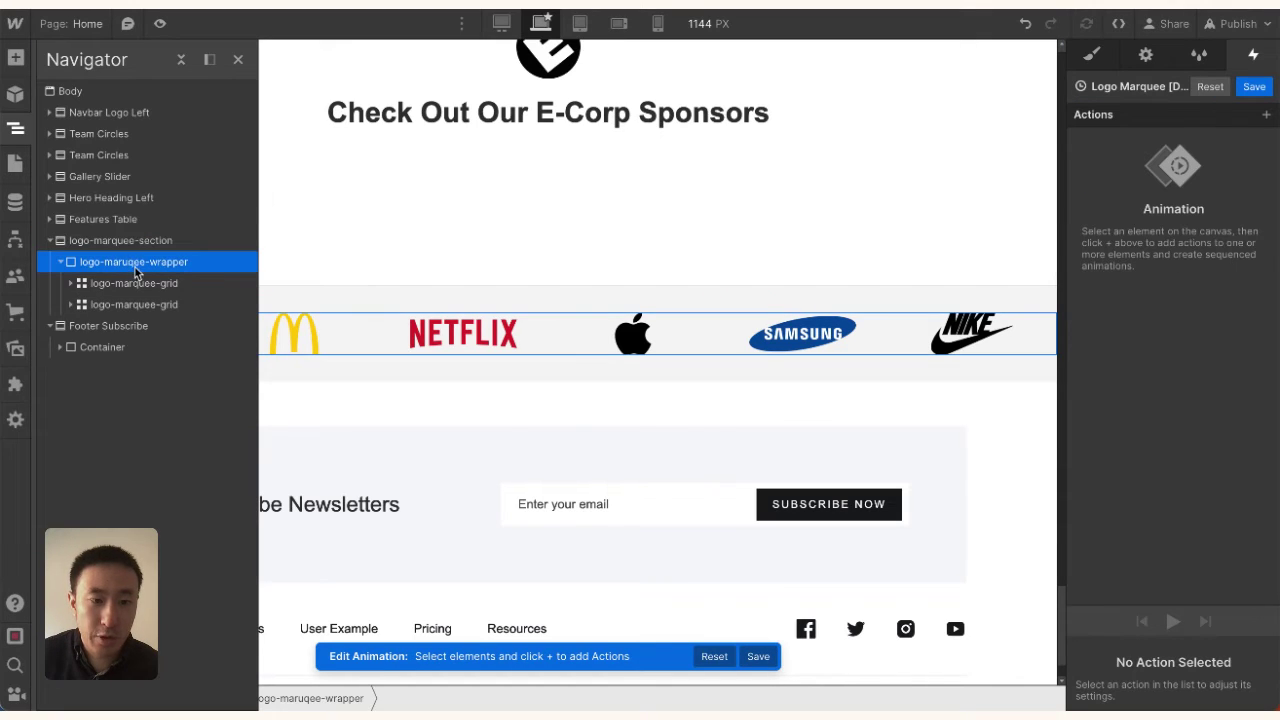
Step: Add a Move action on all elements with the wrapper class, with 0 duration and 0% horizontal move
left_click(1267, 116)
left_click(1203, 157)
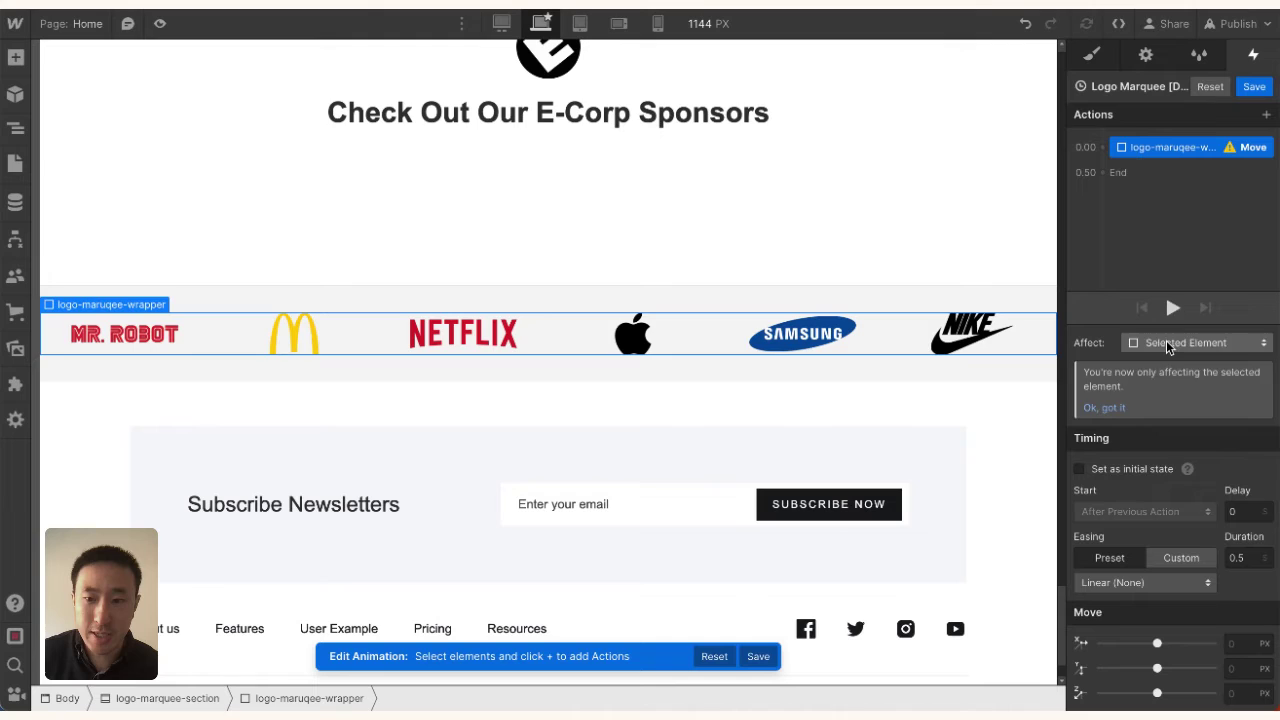
left_click(1166, 340)
left_click(1163, 318)
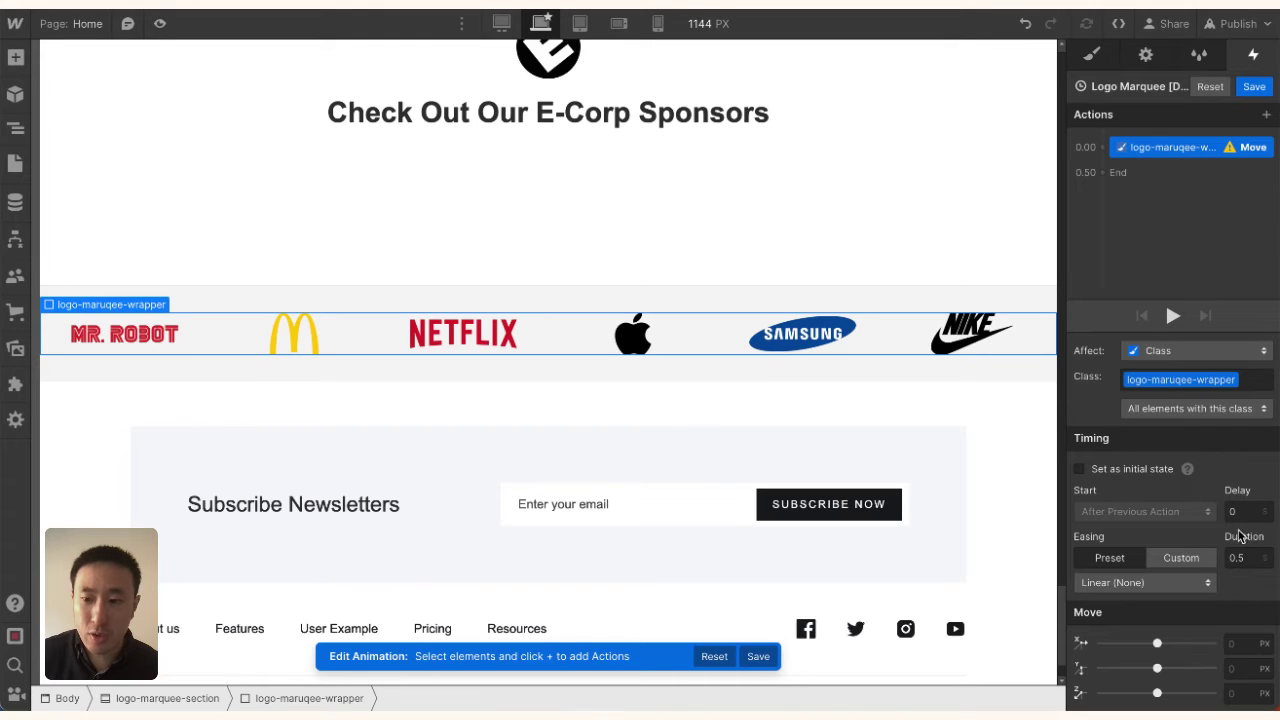
left_click(1248, 558)
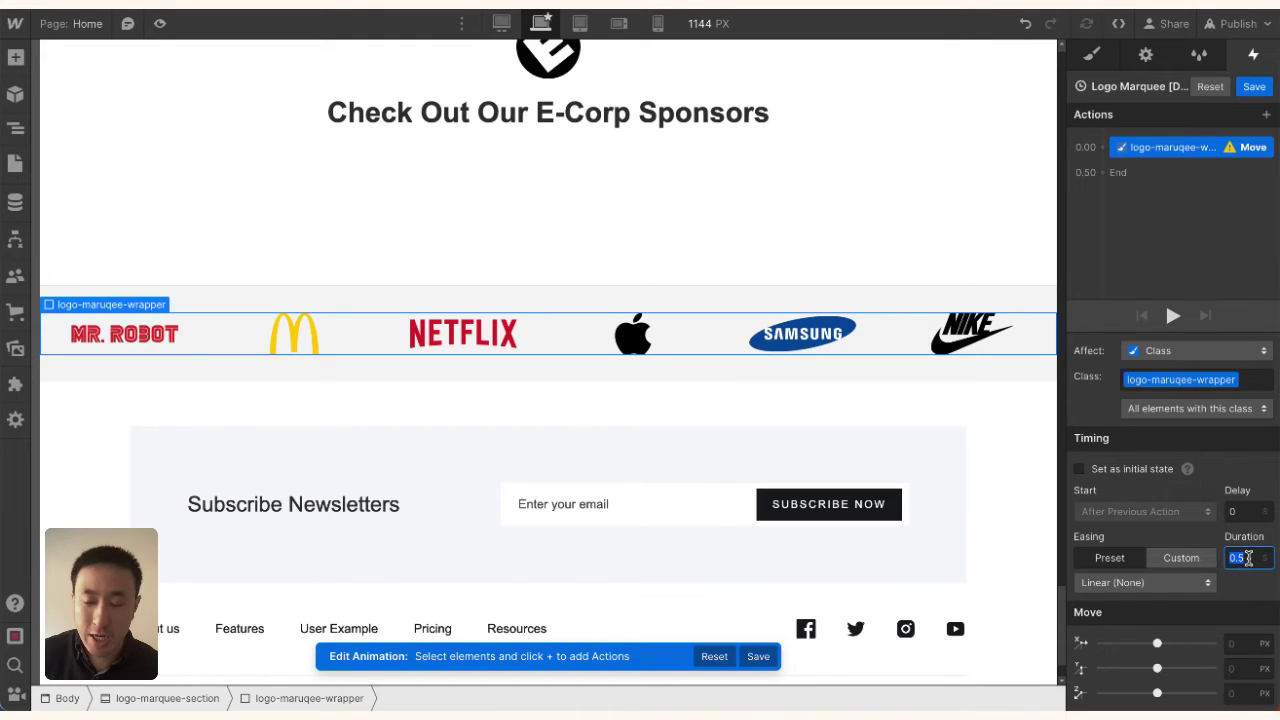
type("0")
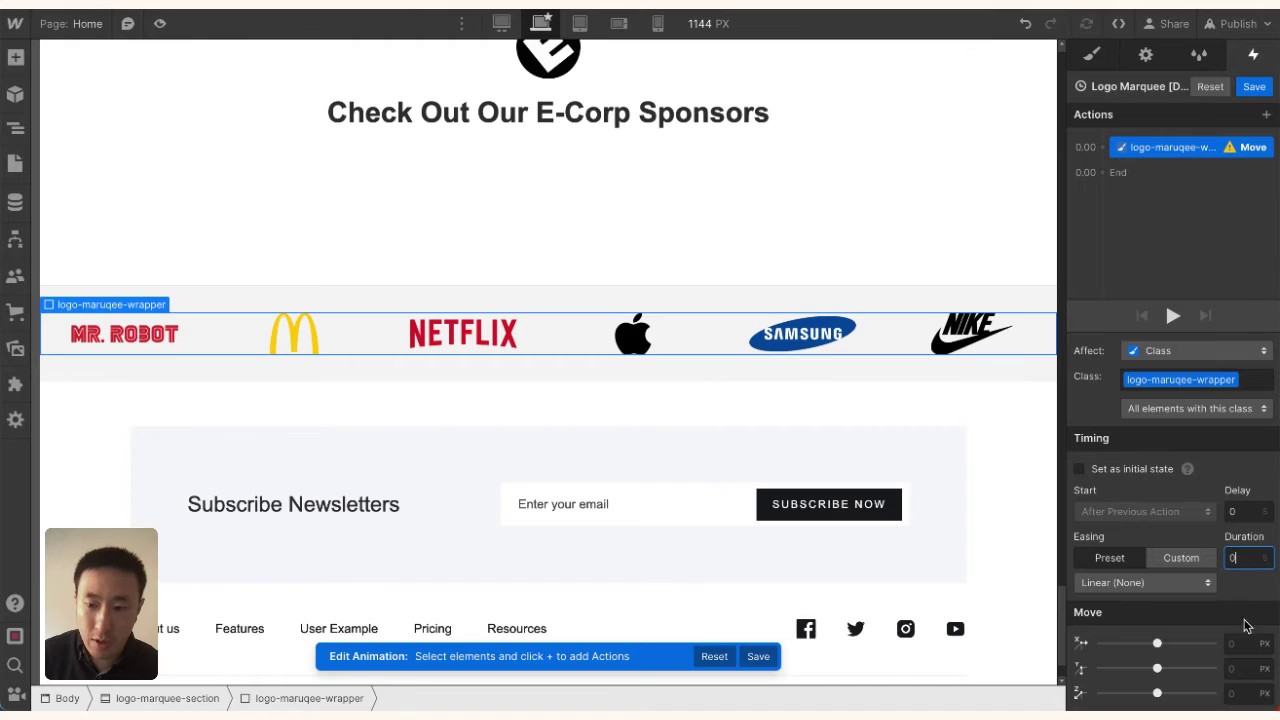
left_click(1239, 647)
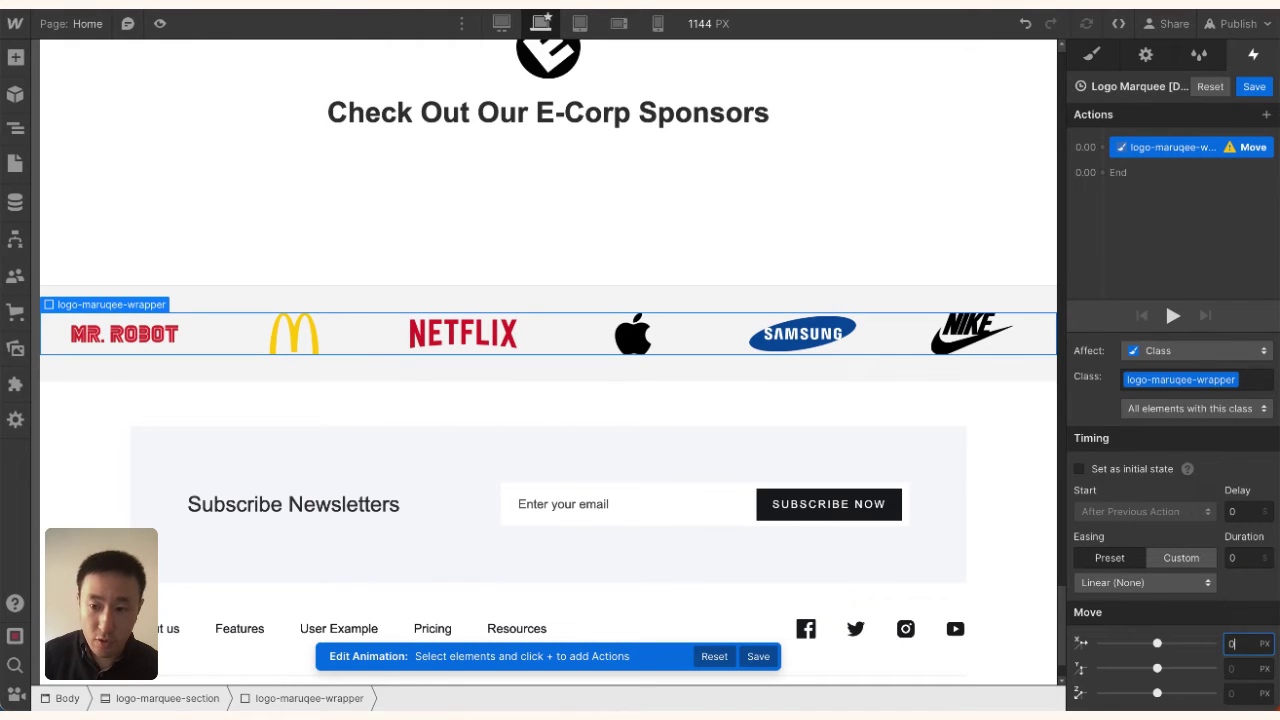
type("vw")
key("ctrl+a")
type("0")
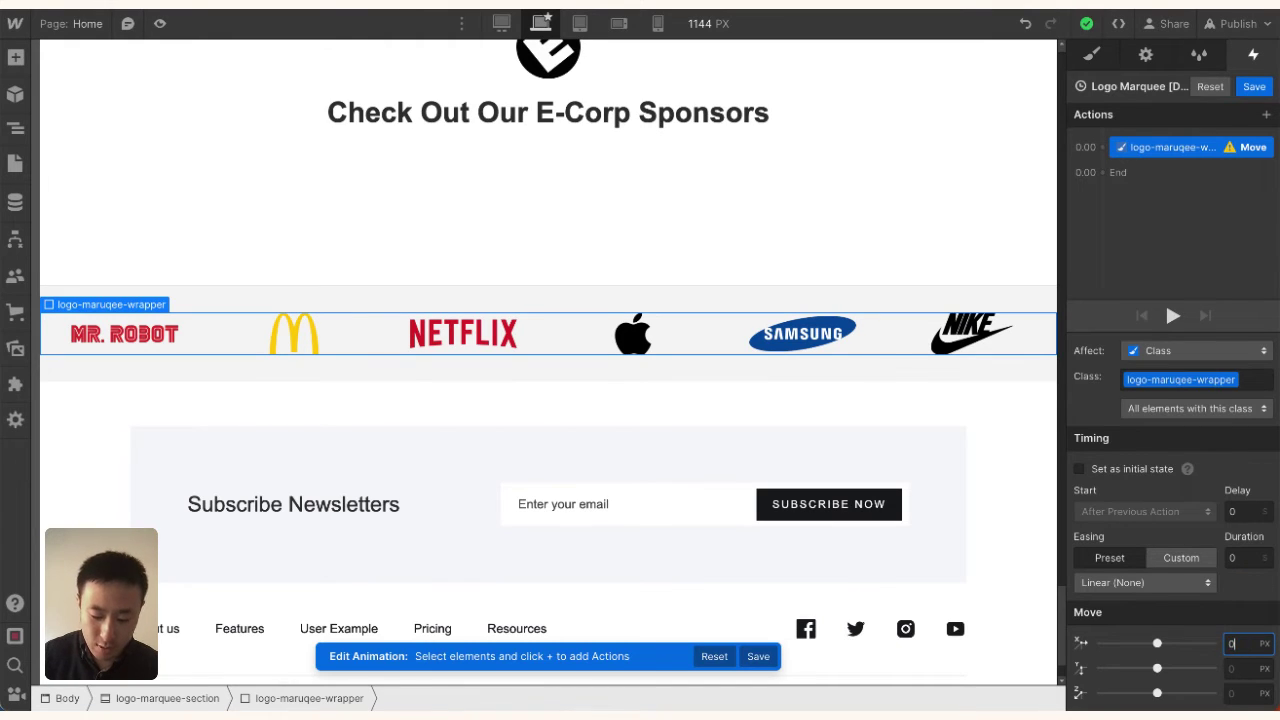
type("%")
key("Return")
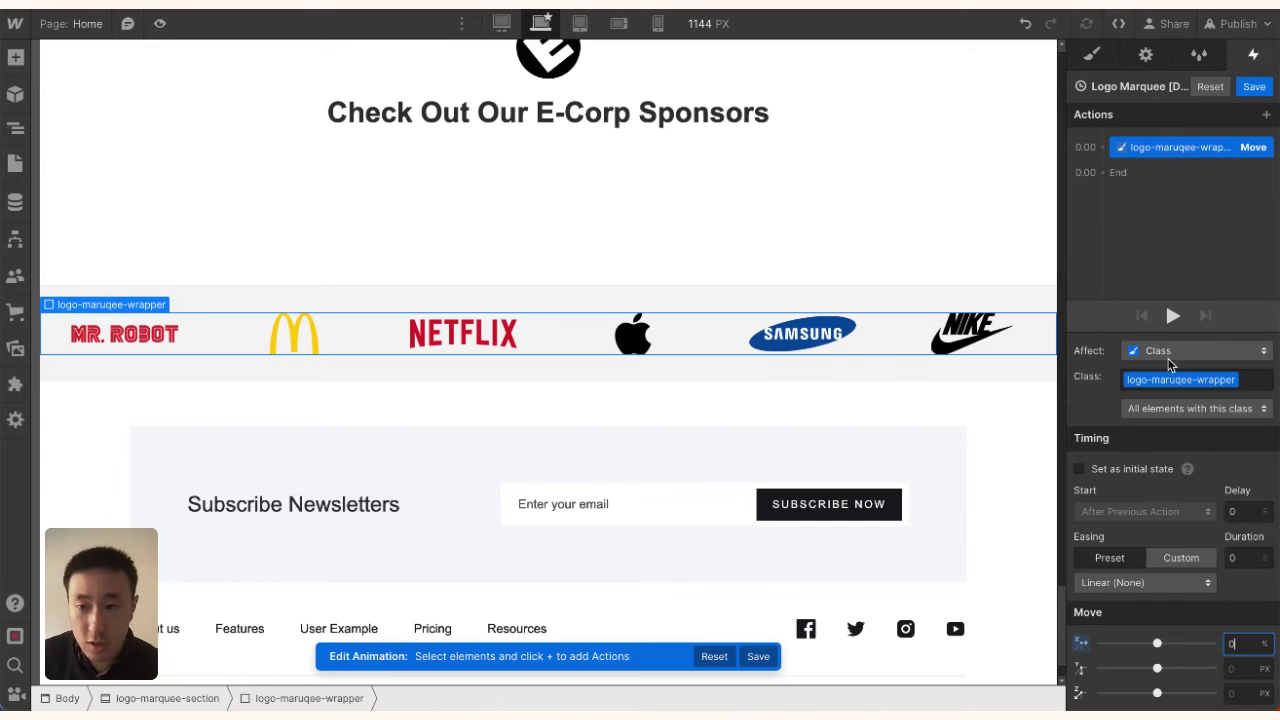
Step: Add a second Move action whose horizontal offset is set to -100%
left_click(1129, 175)
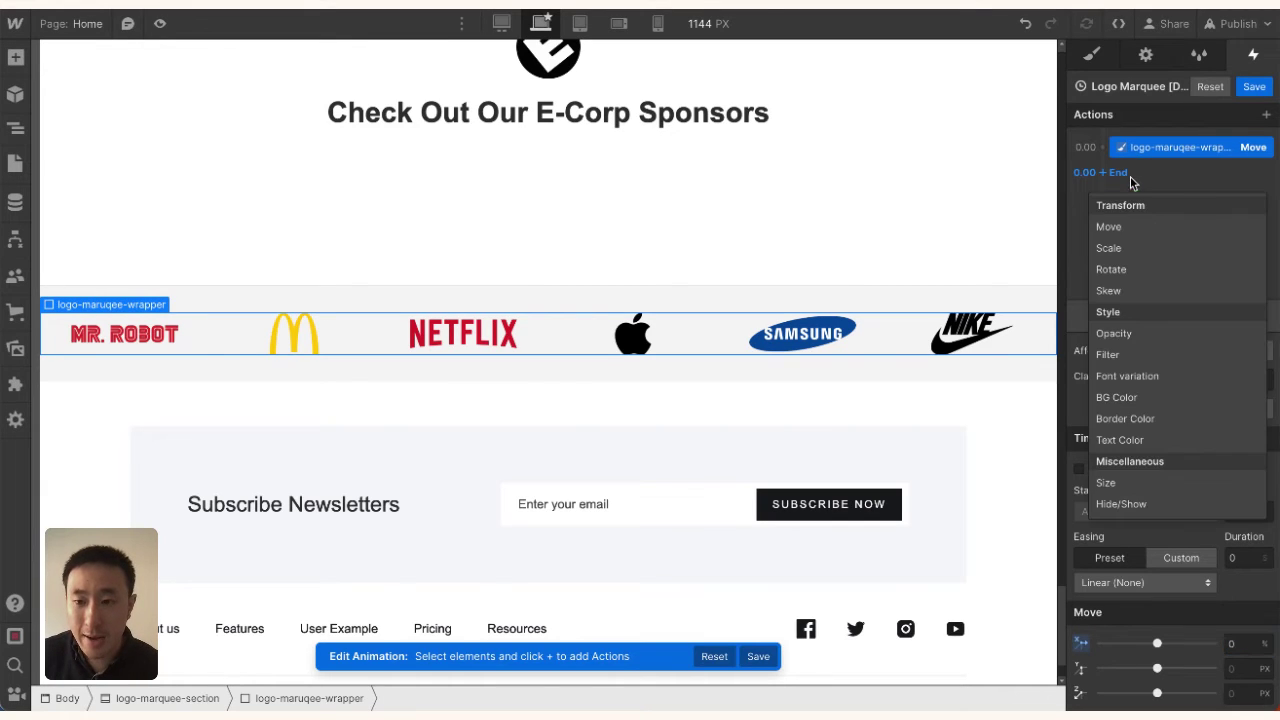
left_click(1148, 224)
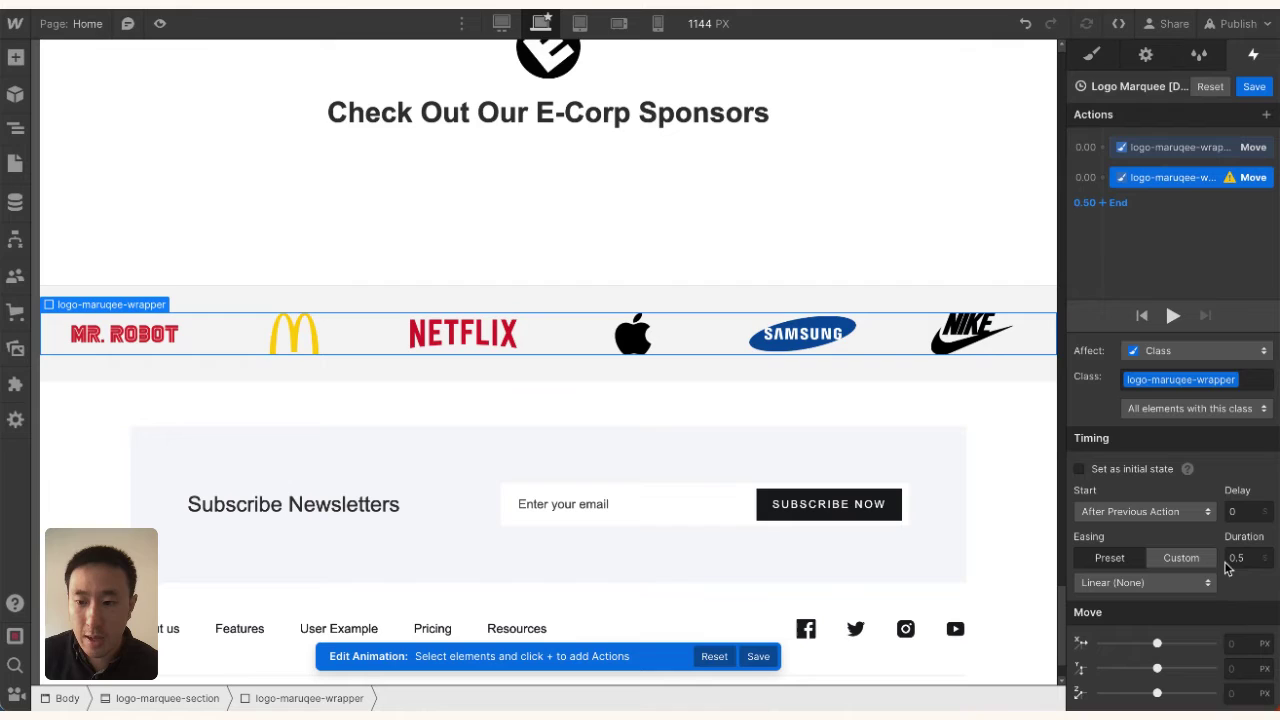
left_click(1238, 643)
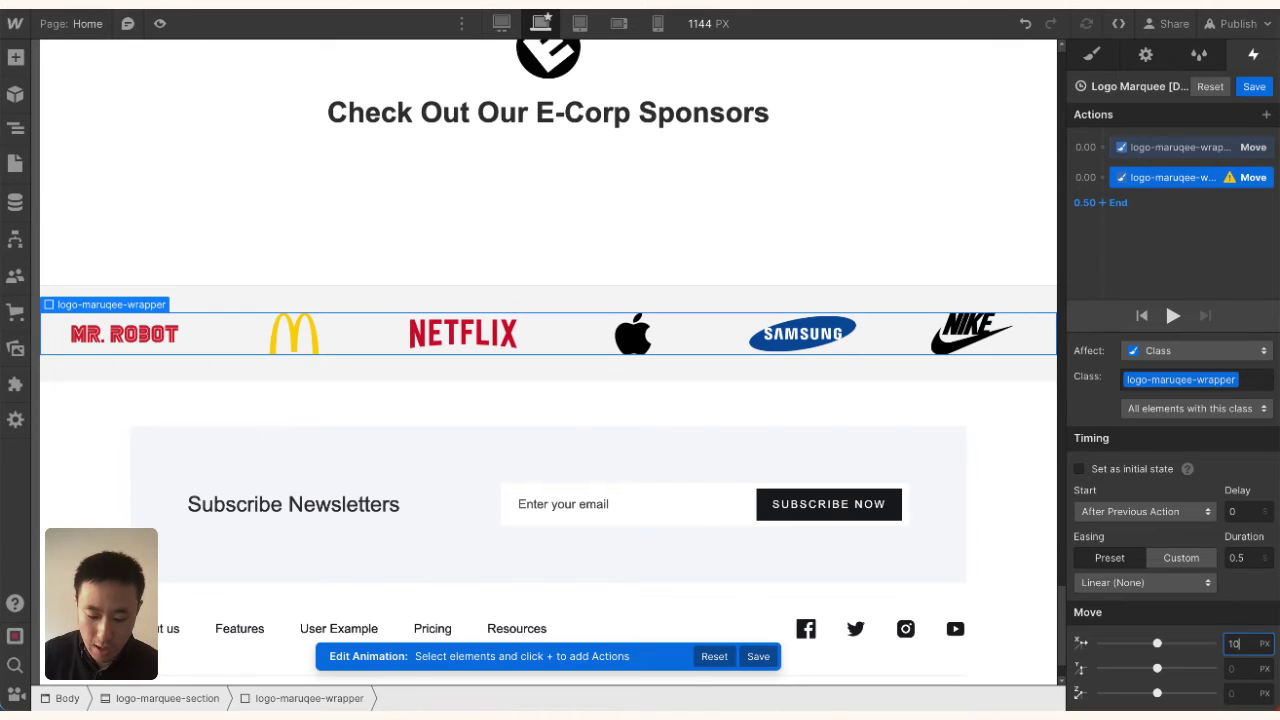
type("100%")
key("Return")
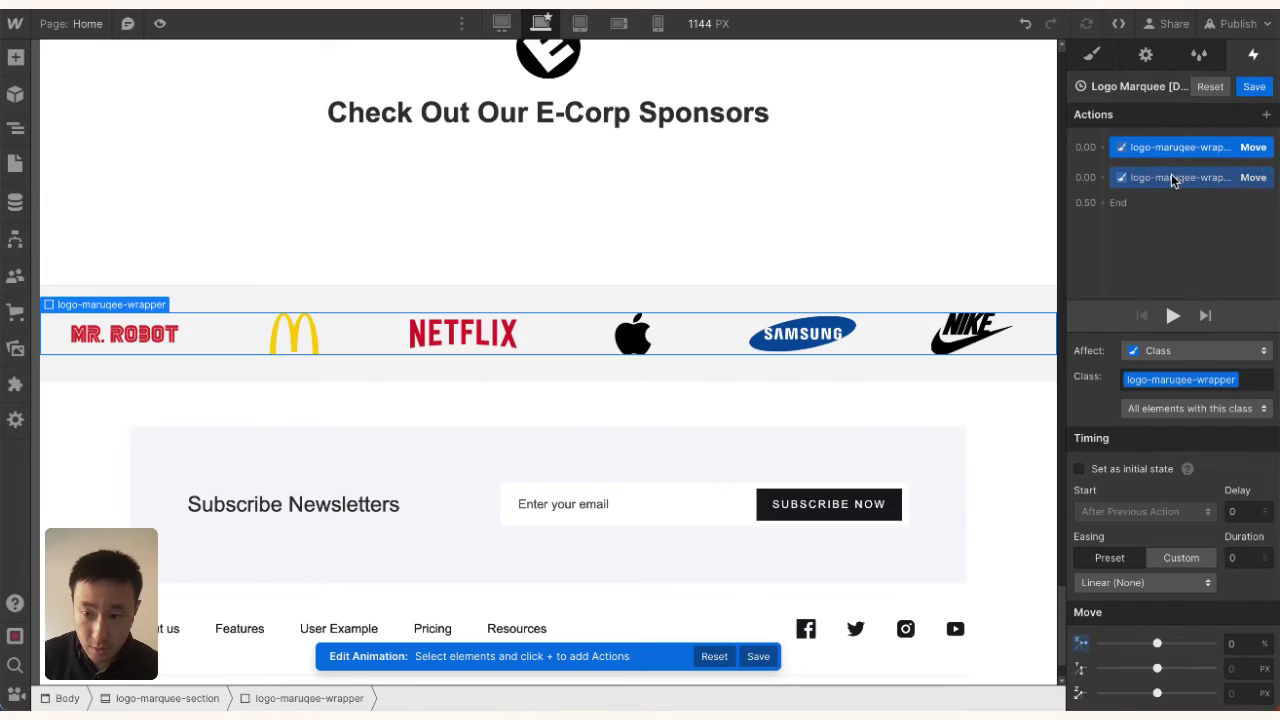
left_click_drag(1212, 643, 1101, 643)
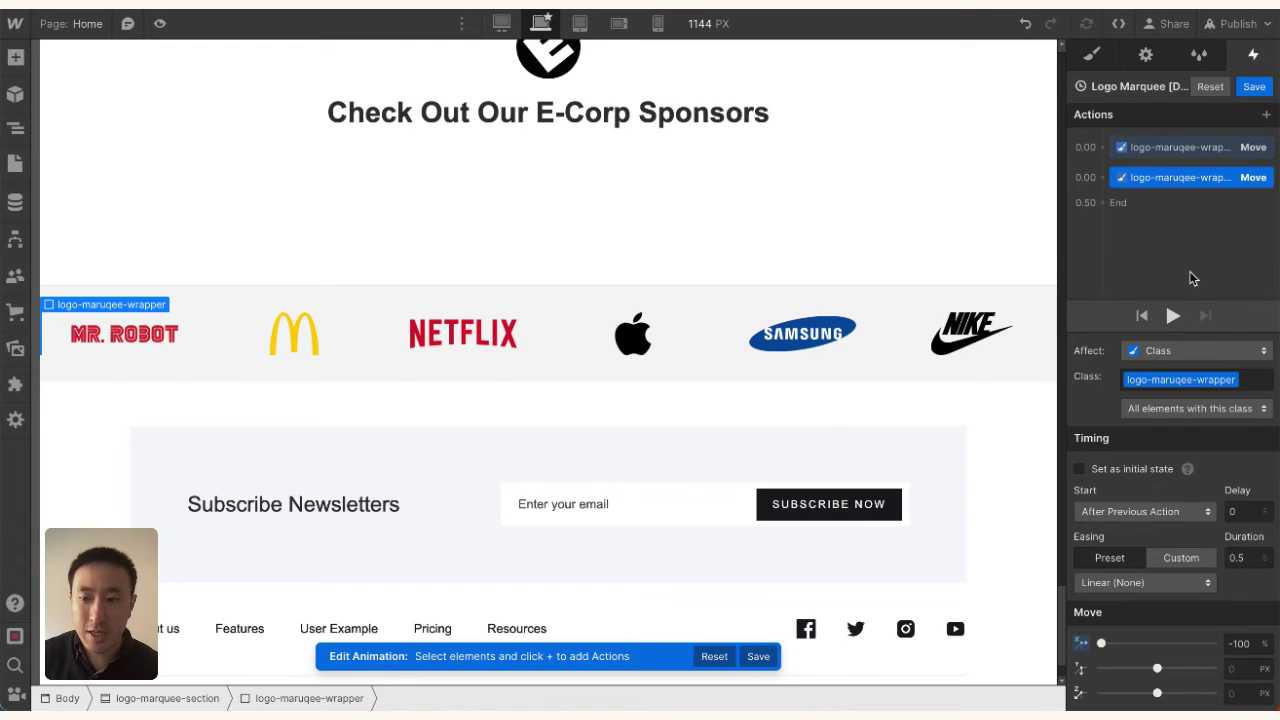
Step: Preview the marquee, change the slide duration to 7 seconds, and save the animation
left_click(1172, 315)
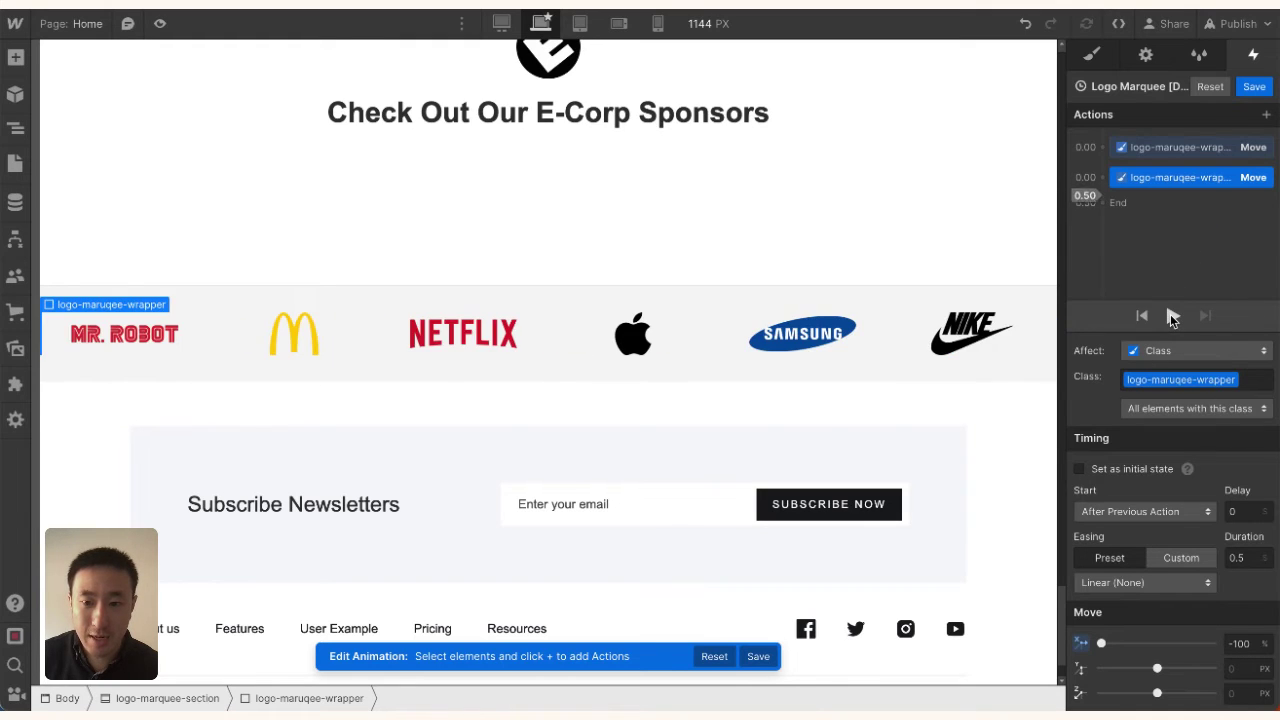
left_click(1172, 316)
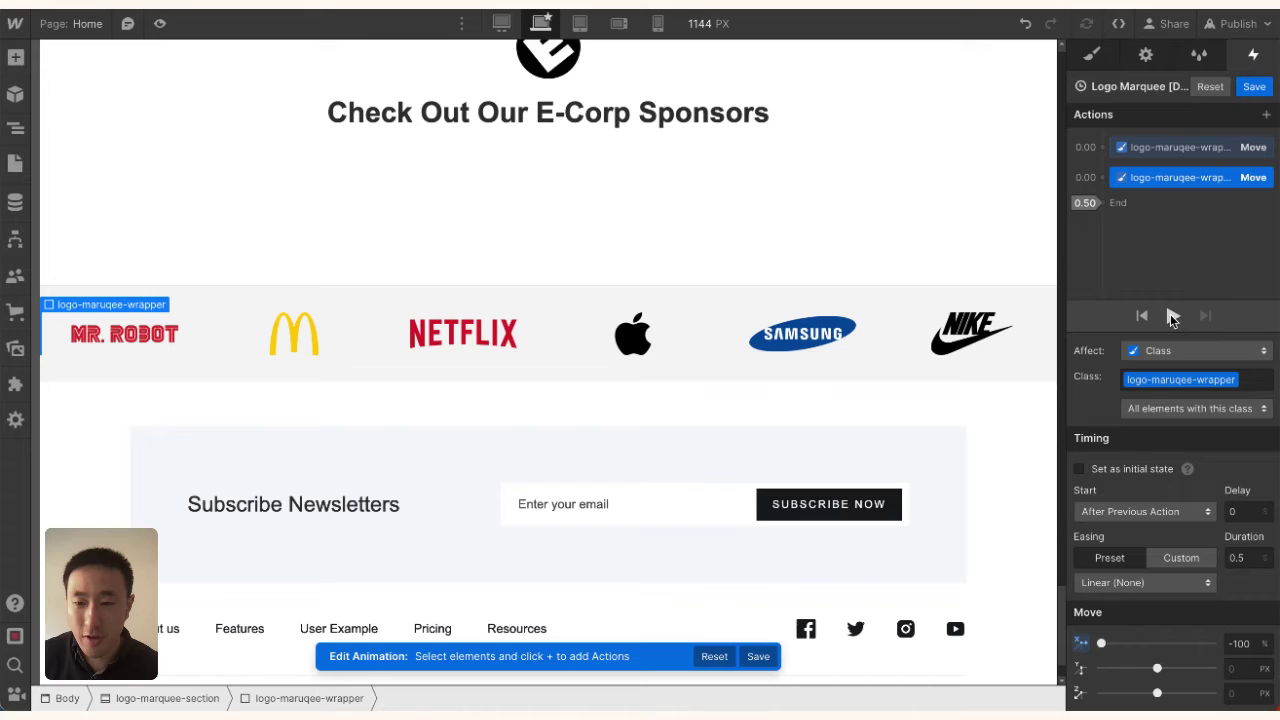
left_click(1243, 562)
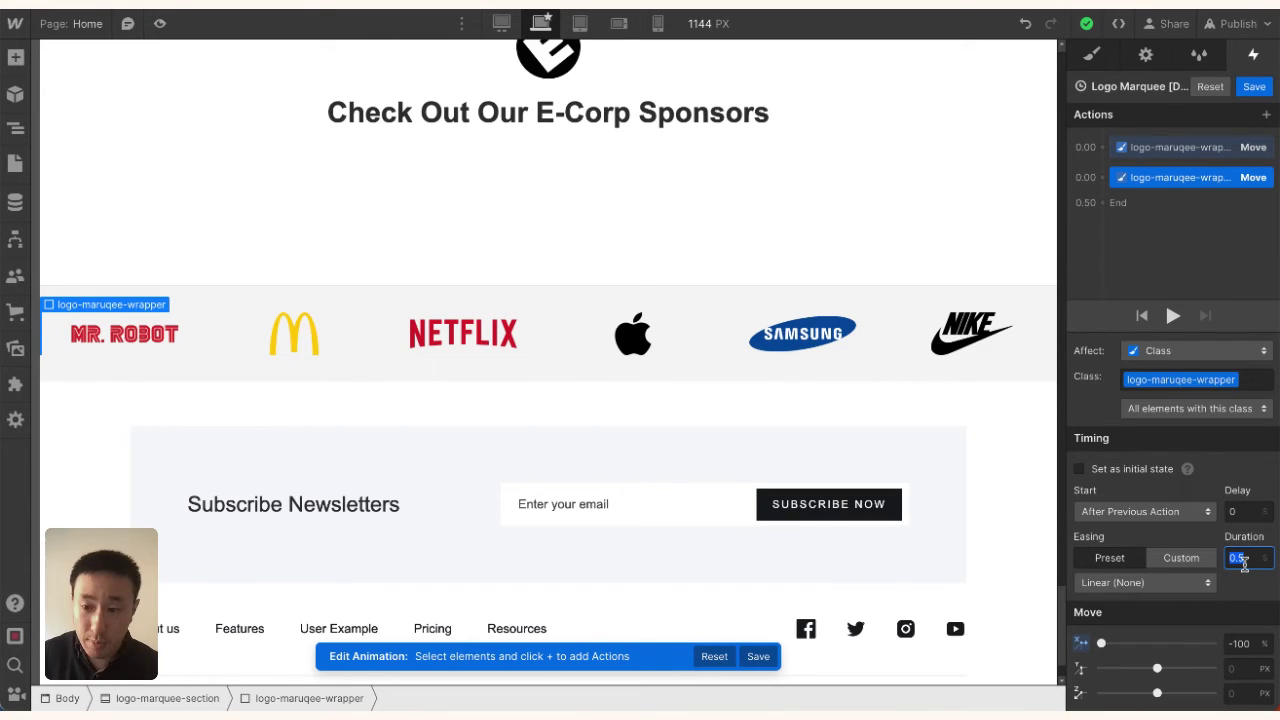
type("7")
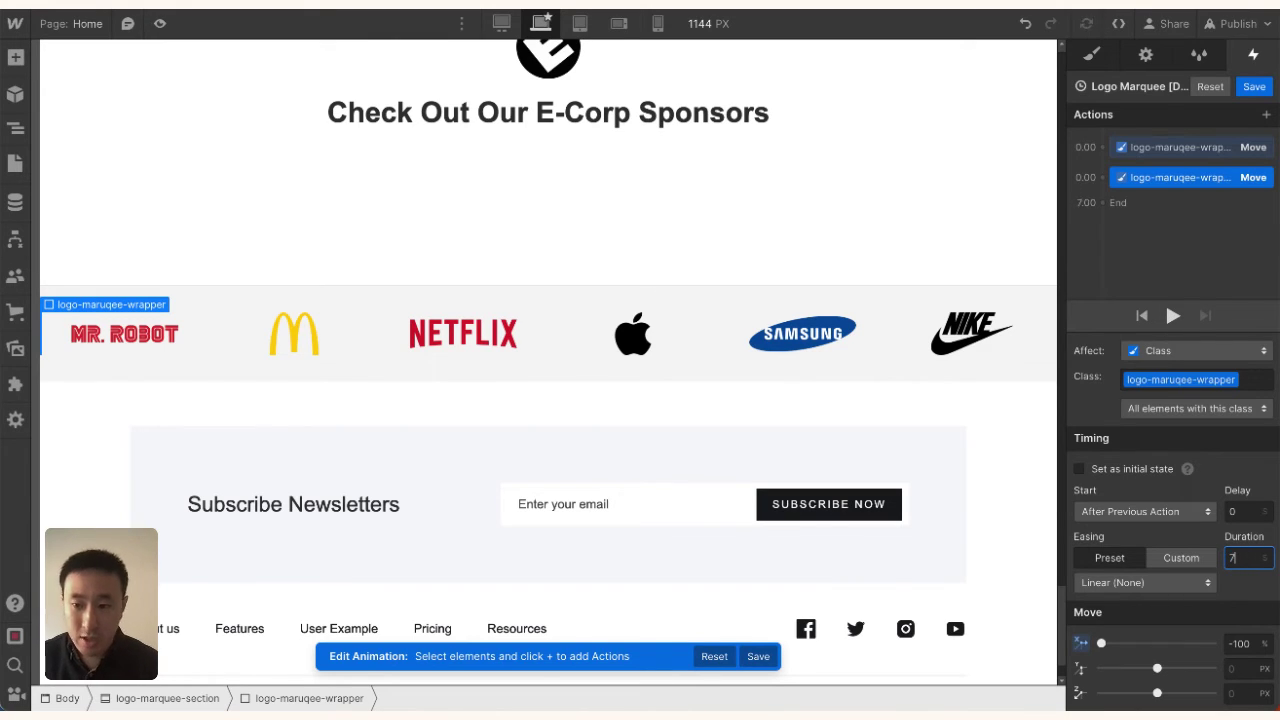
left_click(1254, 87)
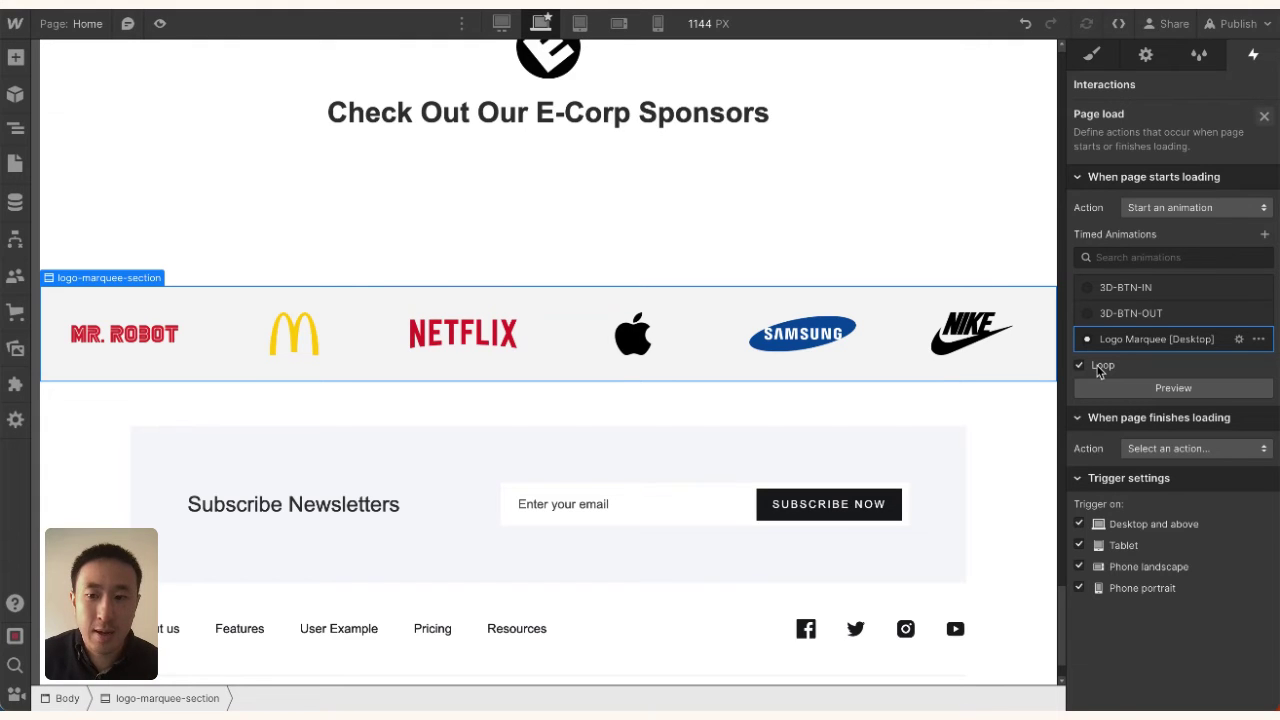
Step: Preview the looping page-load marquee, then reopen Logo Marquee [Desktop] at its first Move action
left_click(1121, 389)
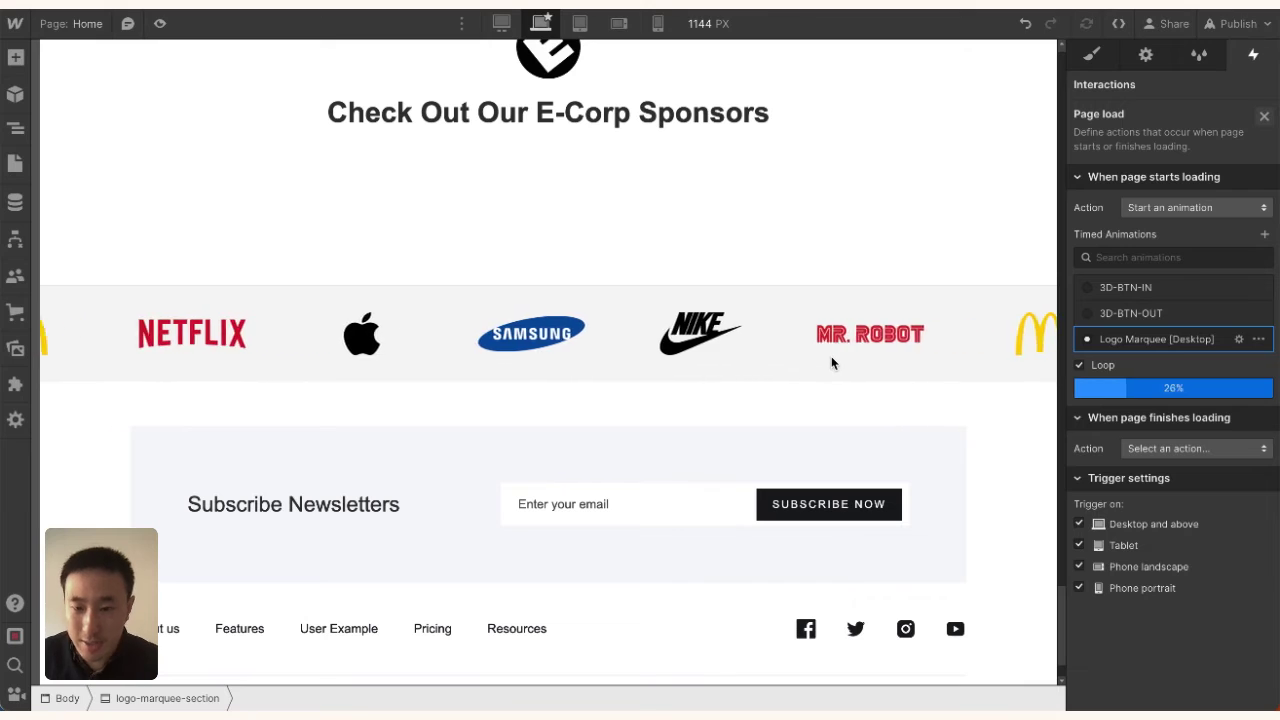
left_click(1135, 345)
left_click(1184, 148)
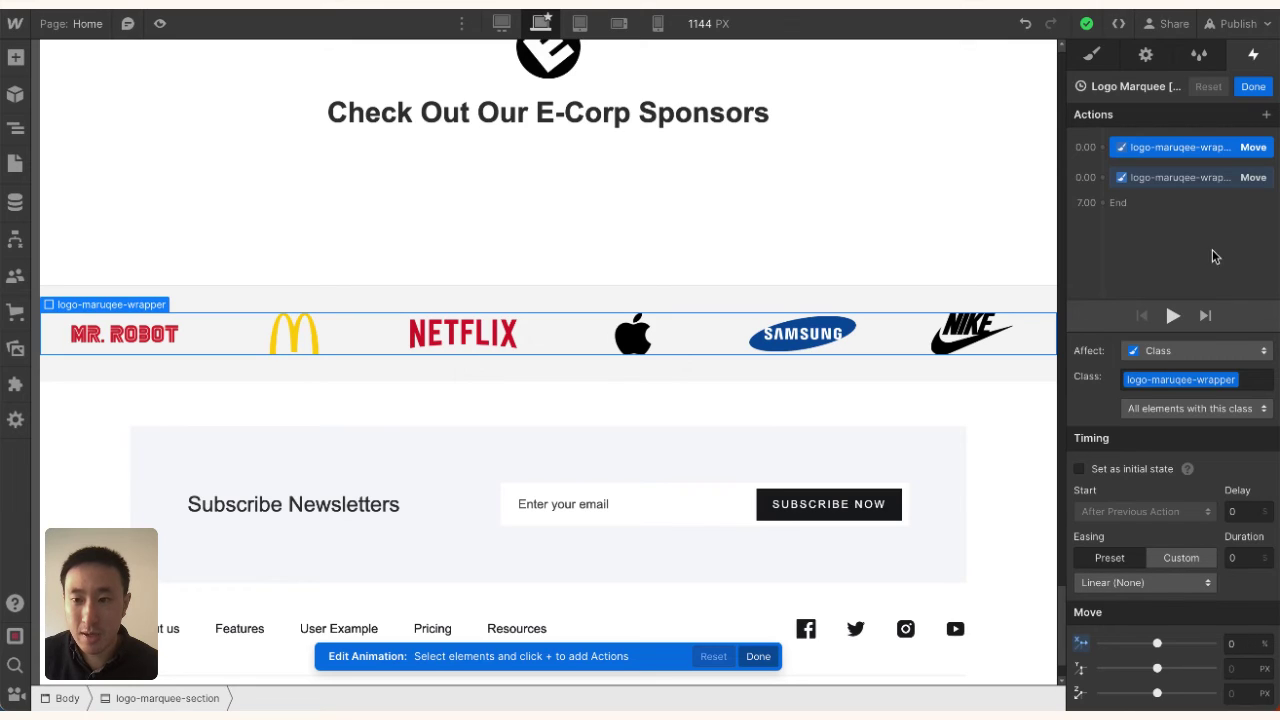
Step: Review both Move actions and the 7-second duration, then close the animation editor
left_click(1197, 178)
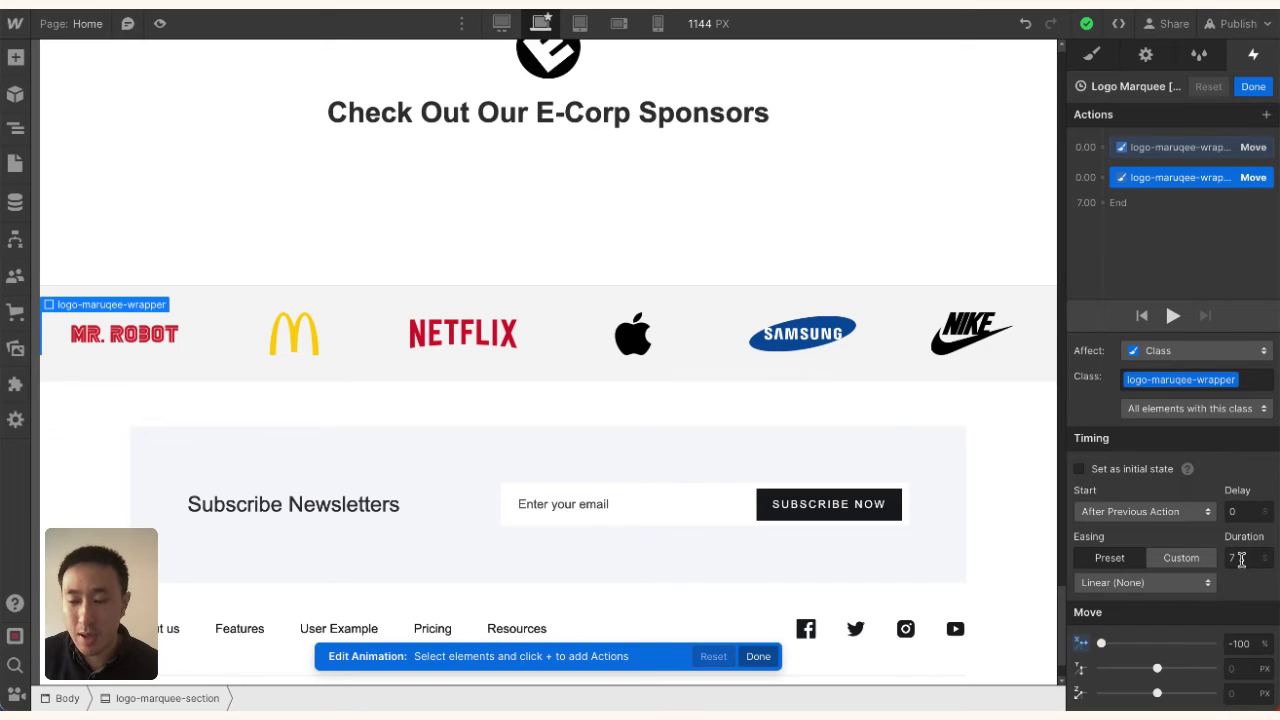
left_click(1207, 152)
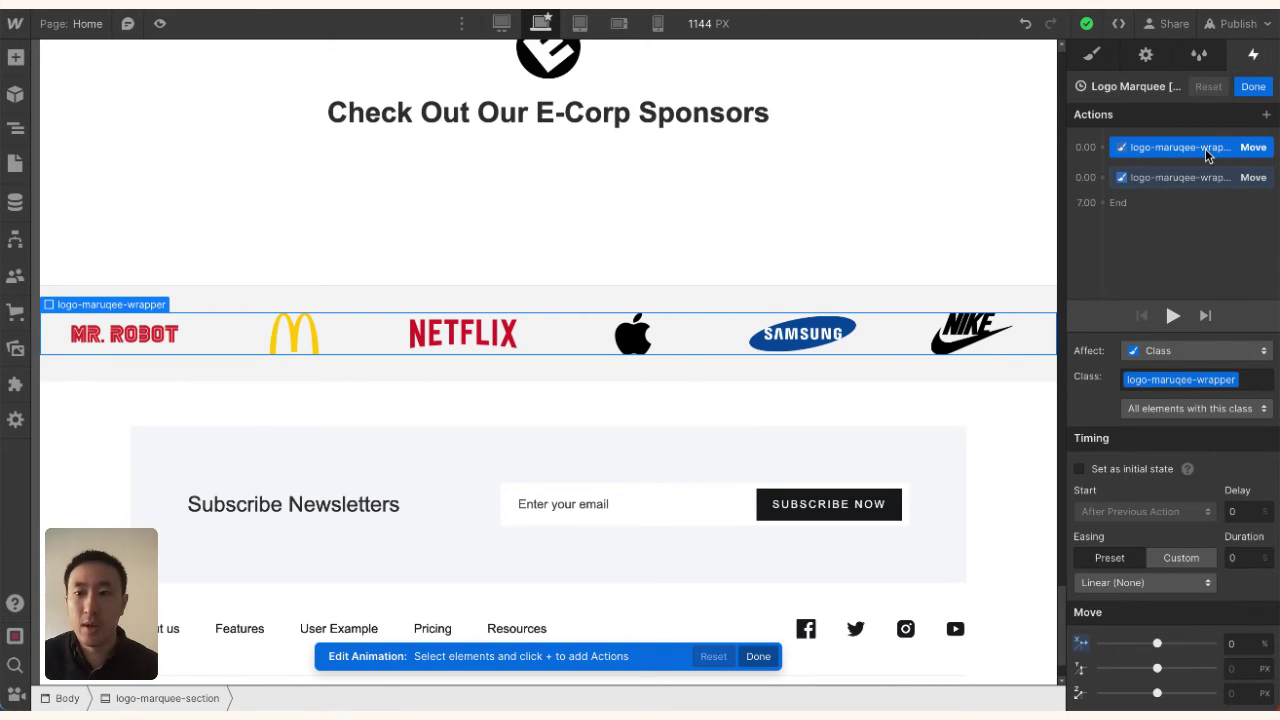
left_click(1204, 177)
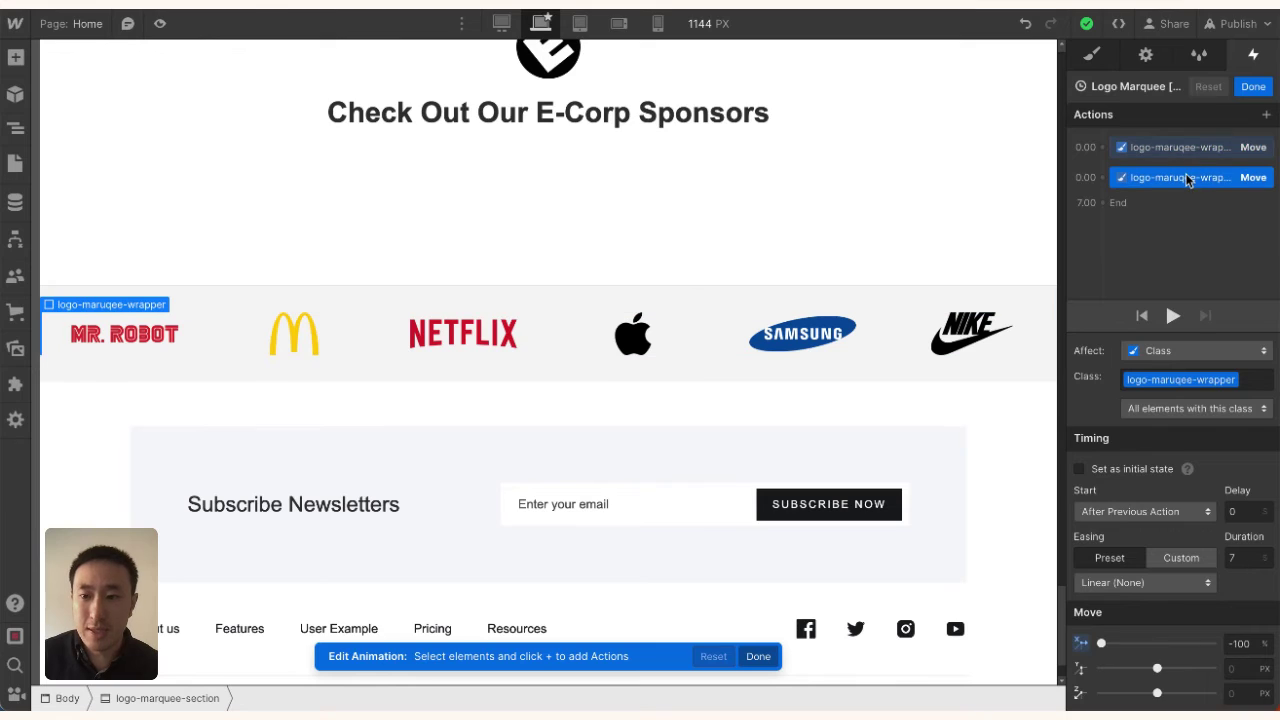
left_click(1243, 560)
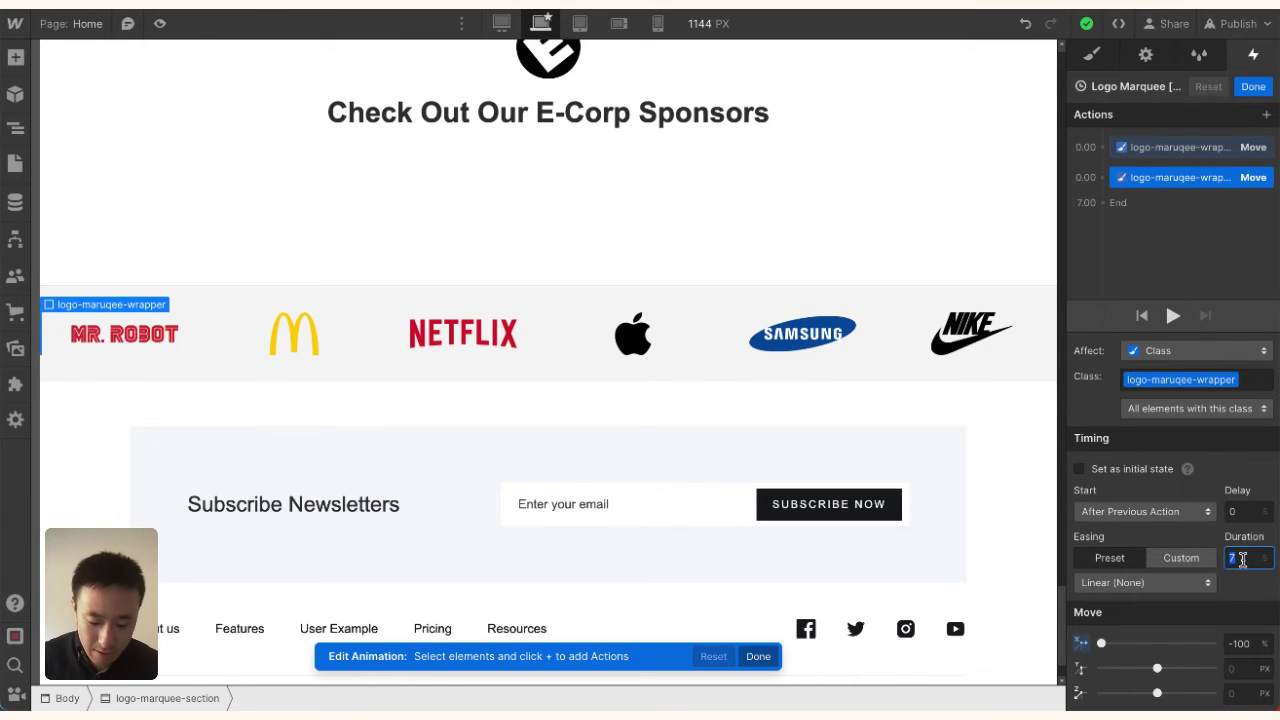
left_click(1253, 86)
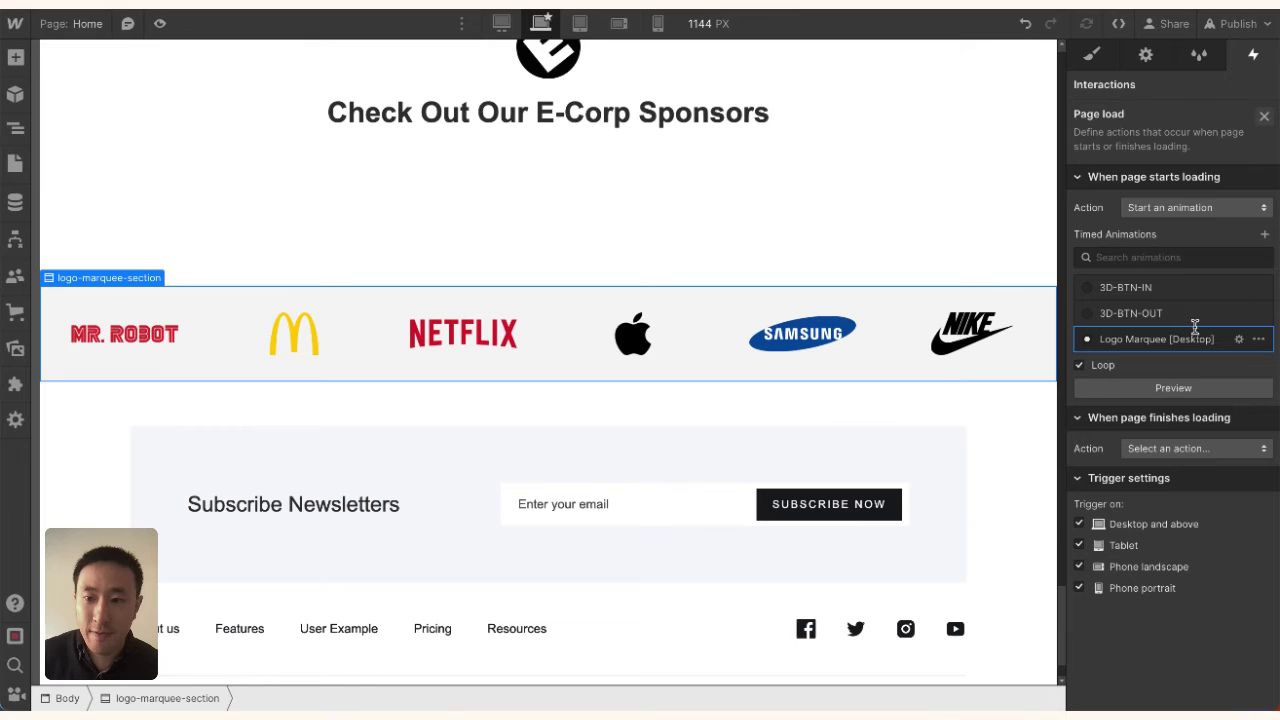
Step: Preview the marquee again, toggle page preview on and off, and return to the Style panel
left_click(1200, 392)
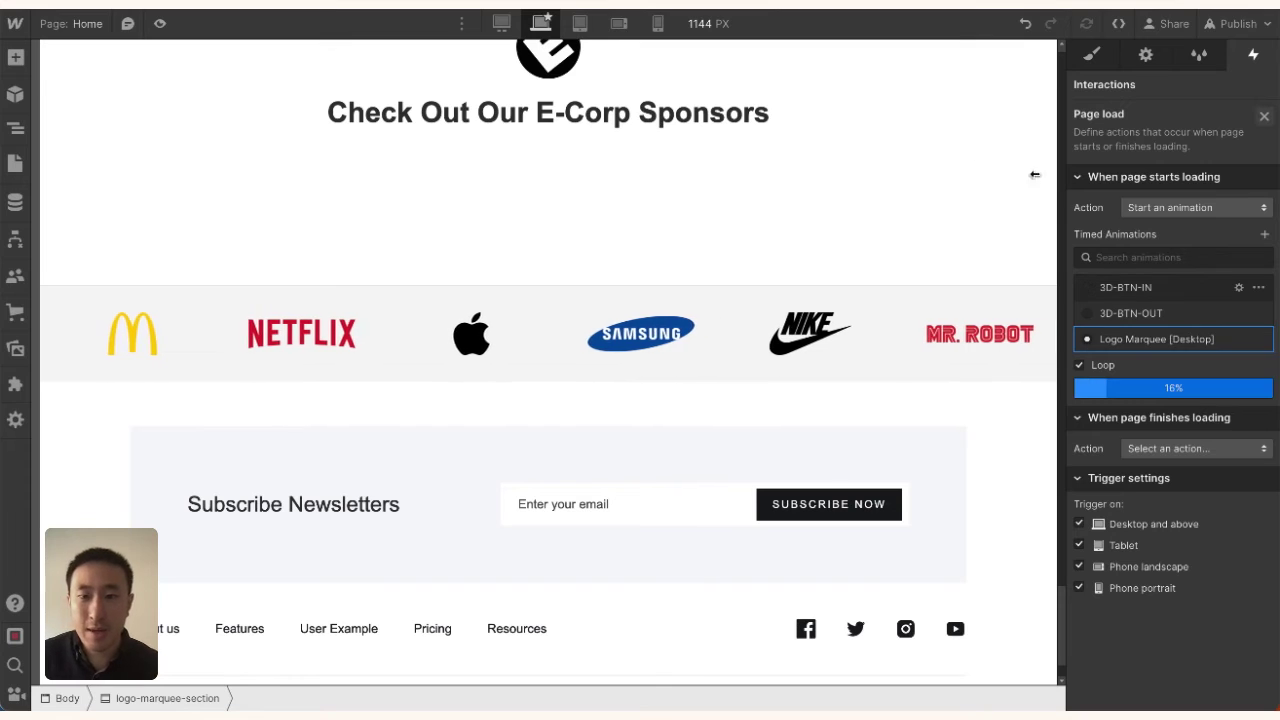
left_click(924, 174)
left_click(160, 23)
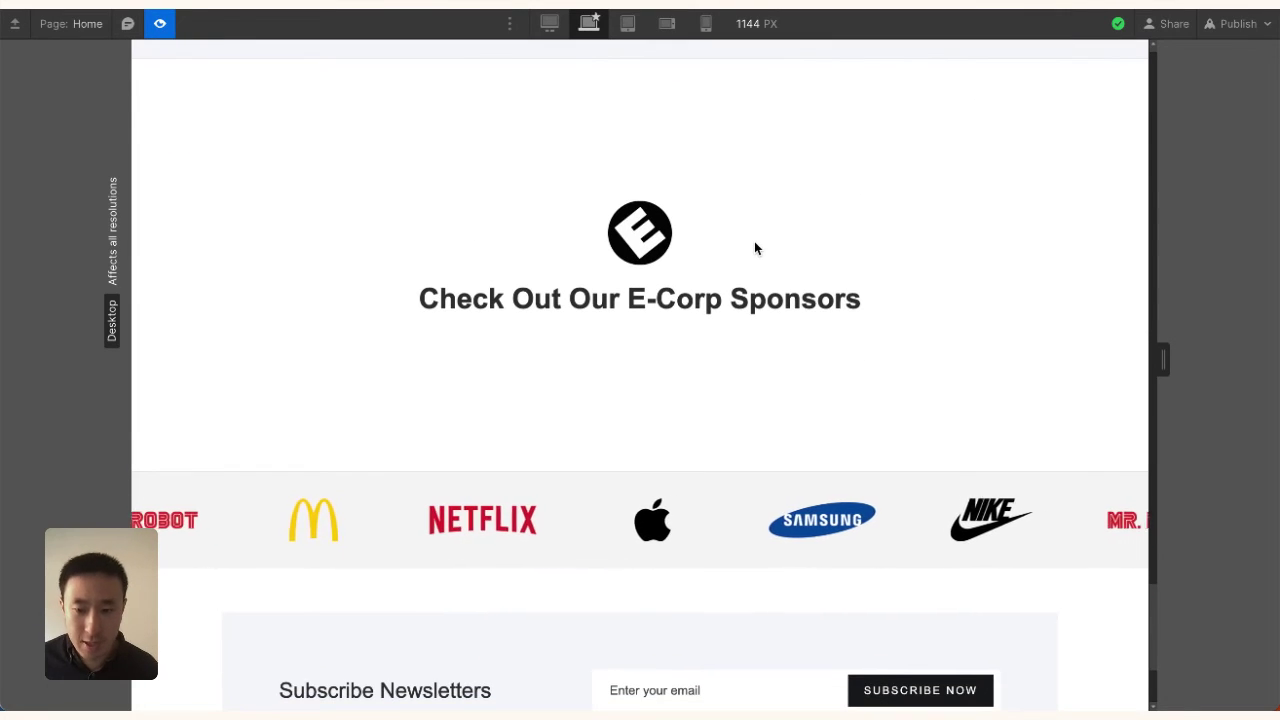
left_click(160, 23)
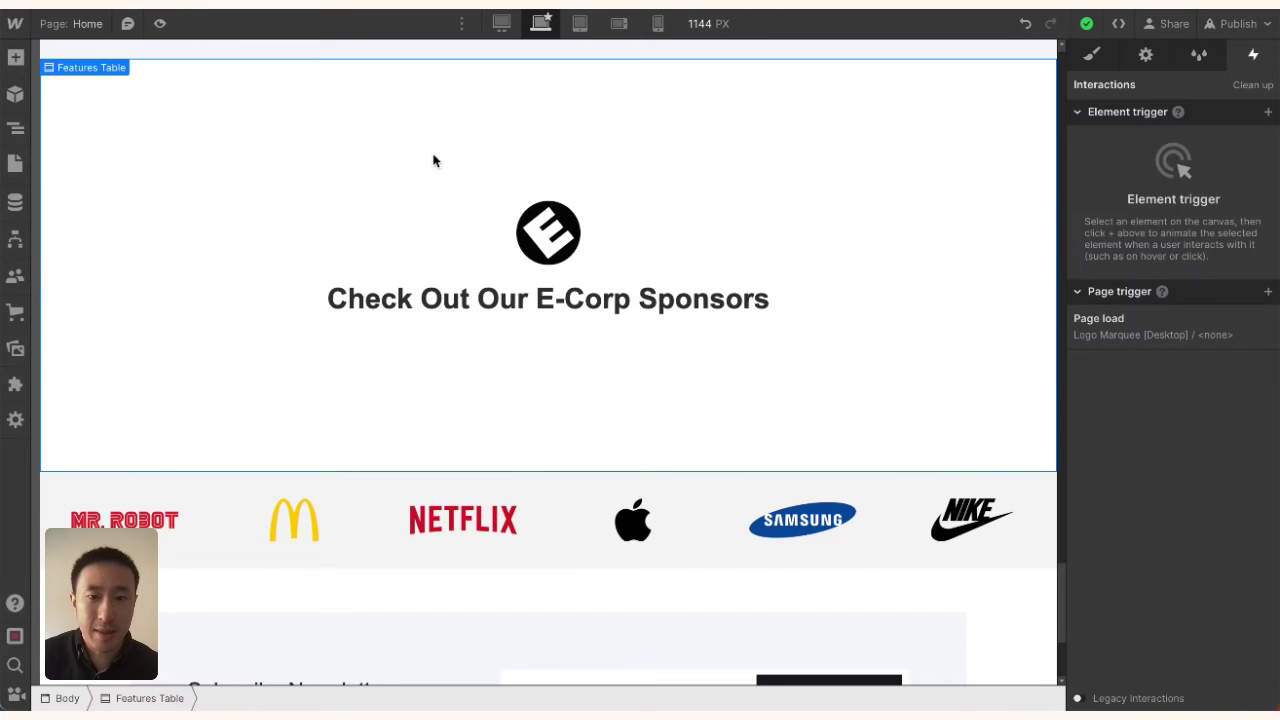
left_click(1090, 55)
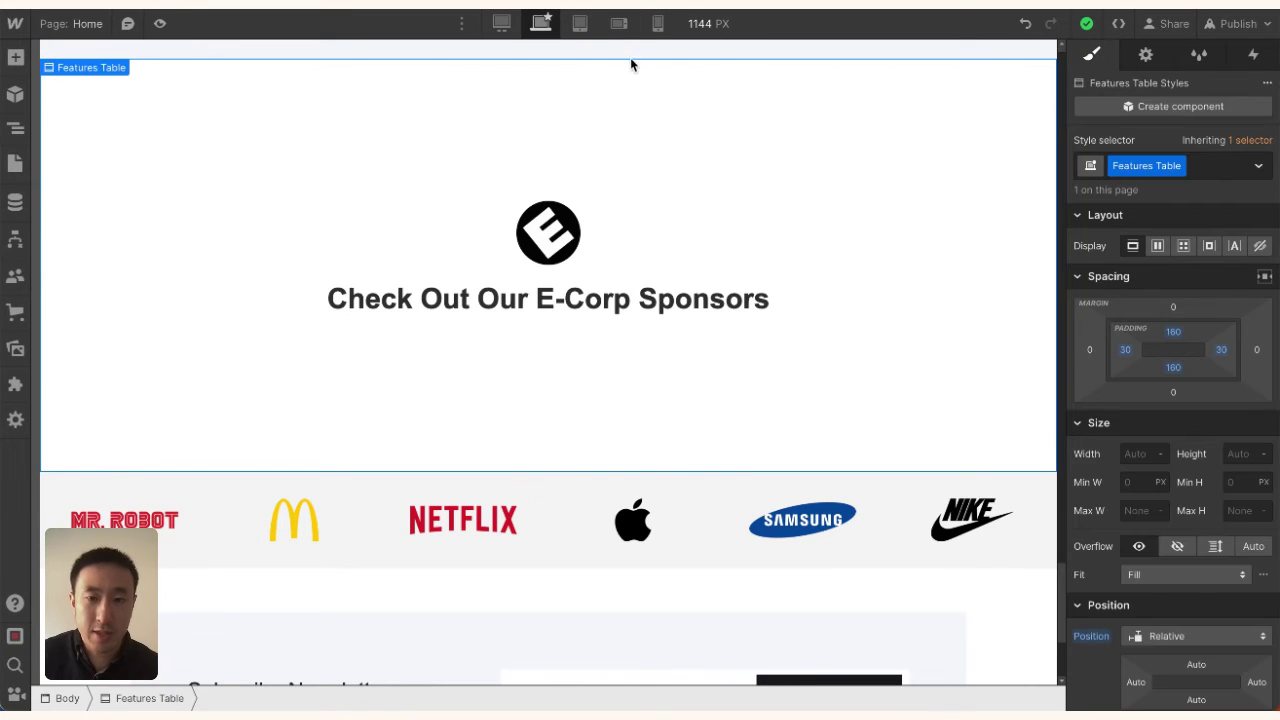
Step: At the tablet breakpoint, resize the Netflix logo-img to 88 × 42 px
left_click(580, 23)
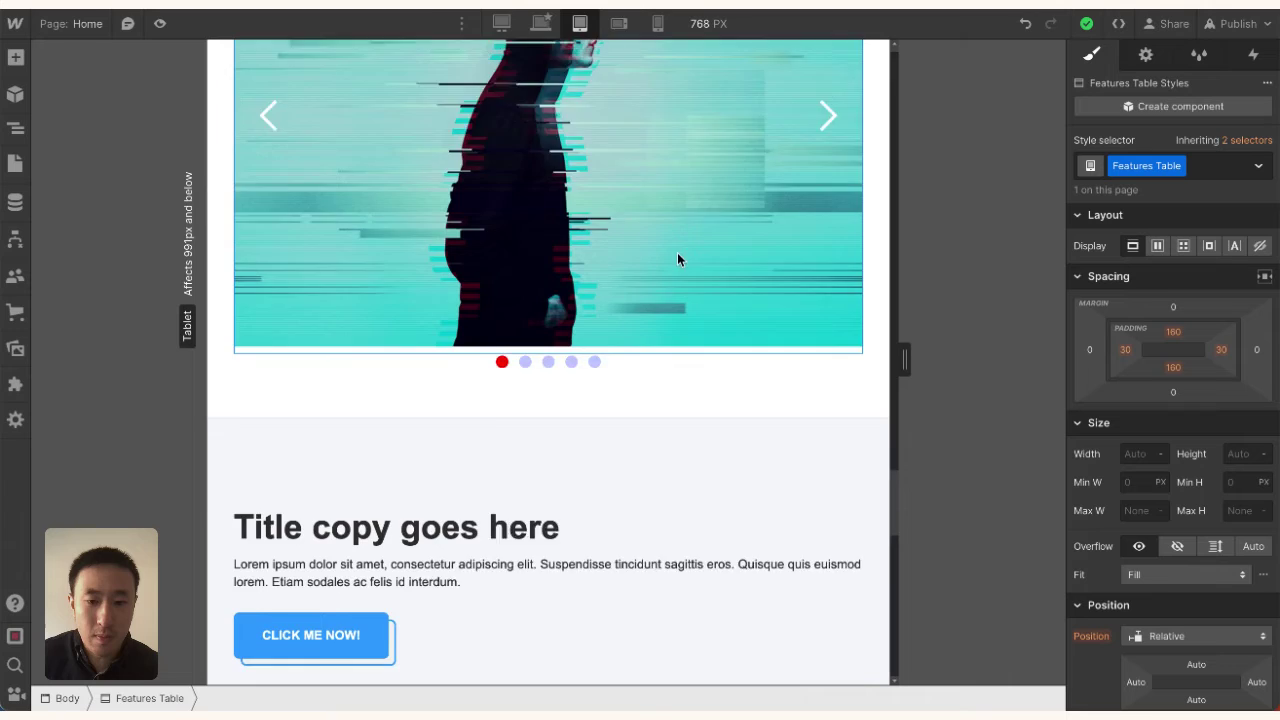
scroll(677, 255, "down", 5)
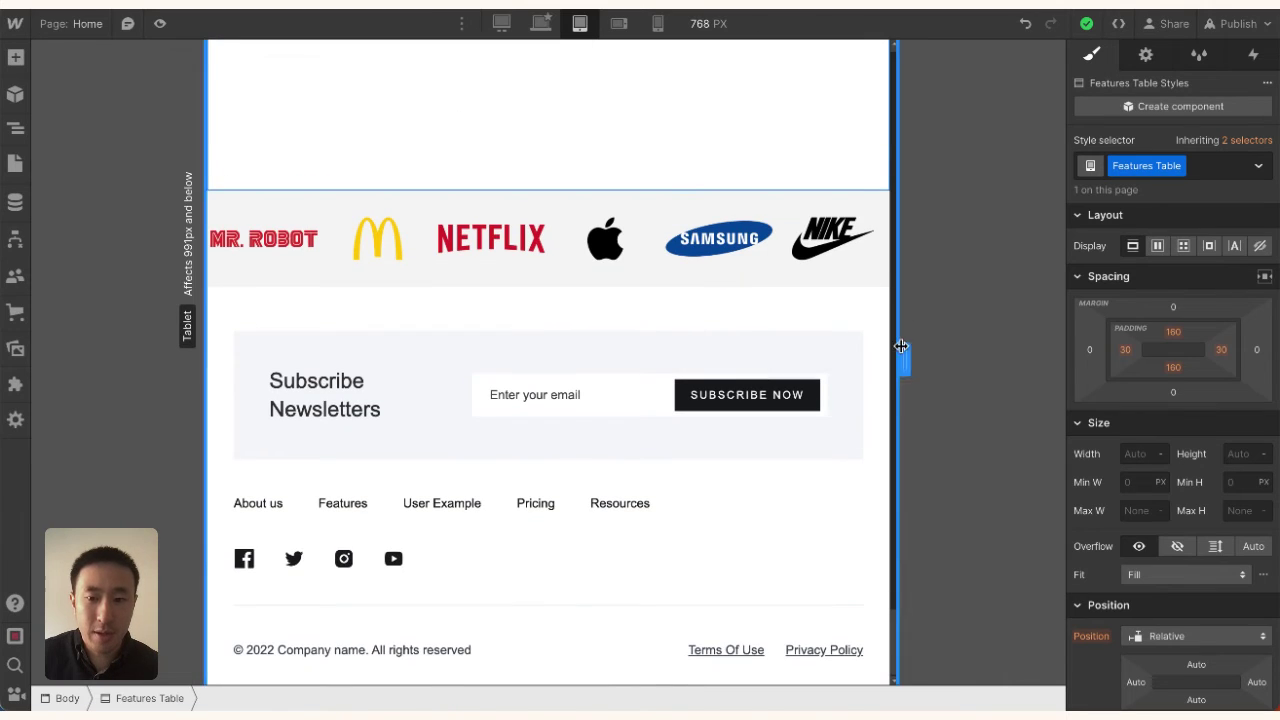
left_click_drag(904, 358, 866, 352)
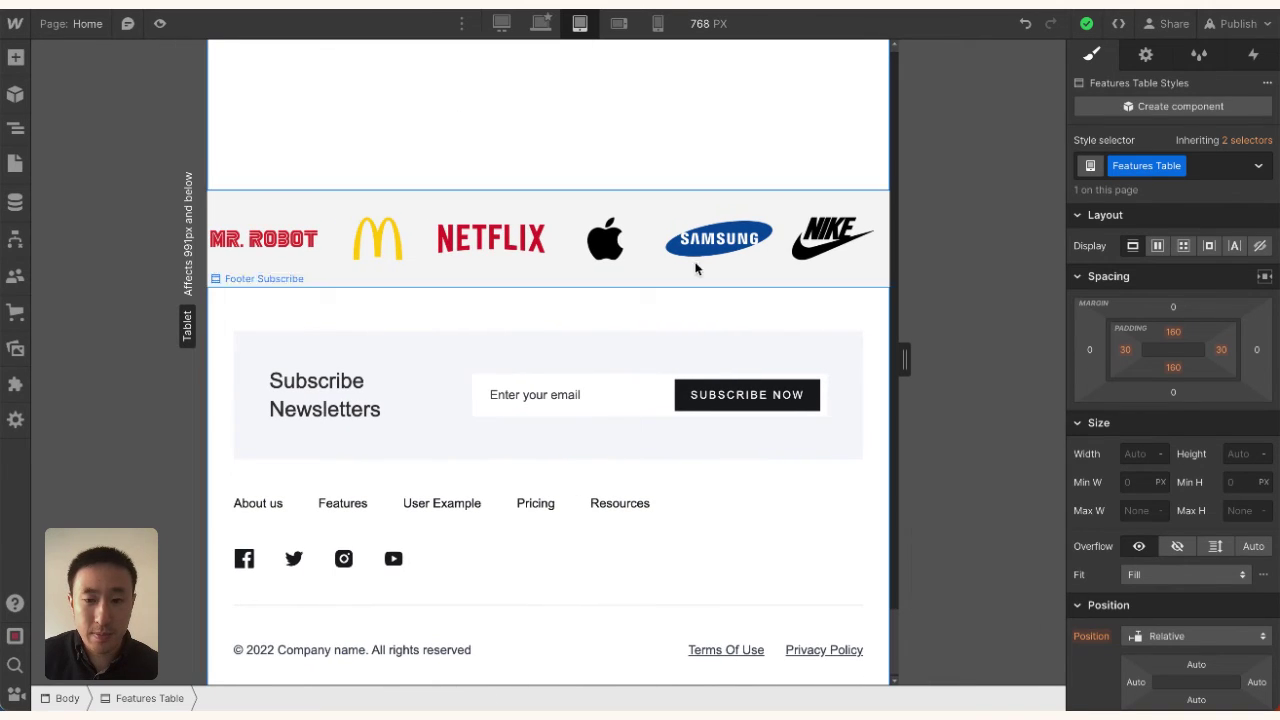
left_click(495, 250)
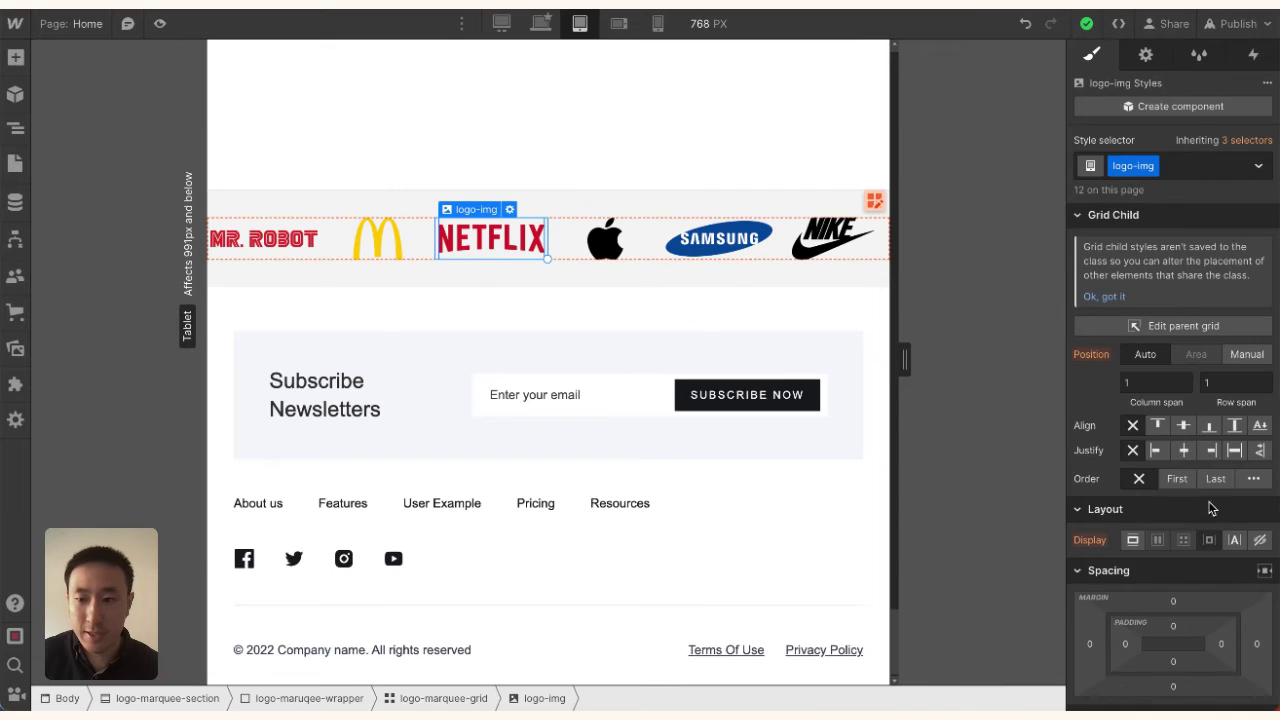
scroll(1213, 514, "down", 5)
left_click(1141, 254)
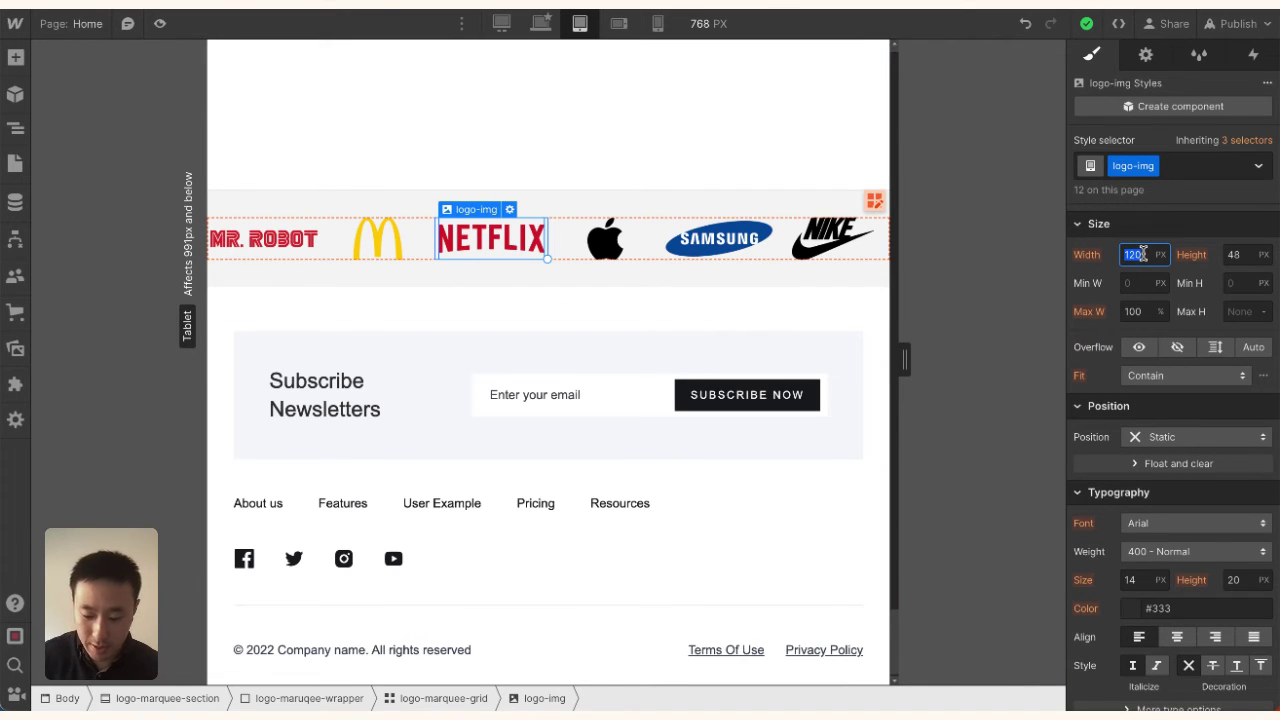
type("88")
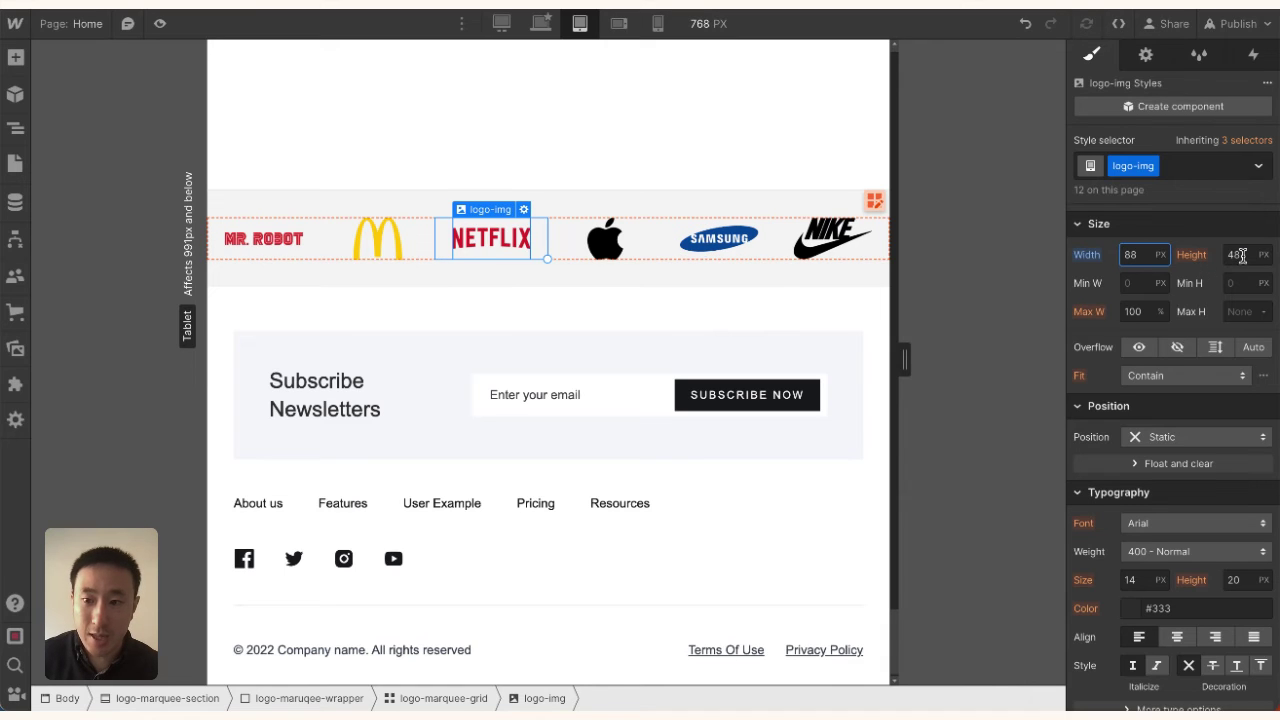
left_click(1240, 256)
type("42")
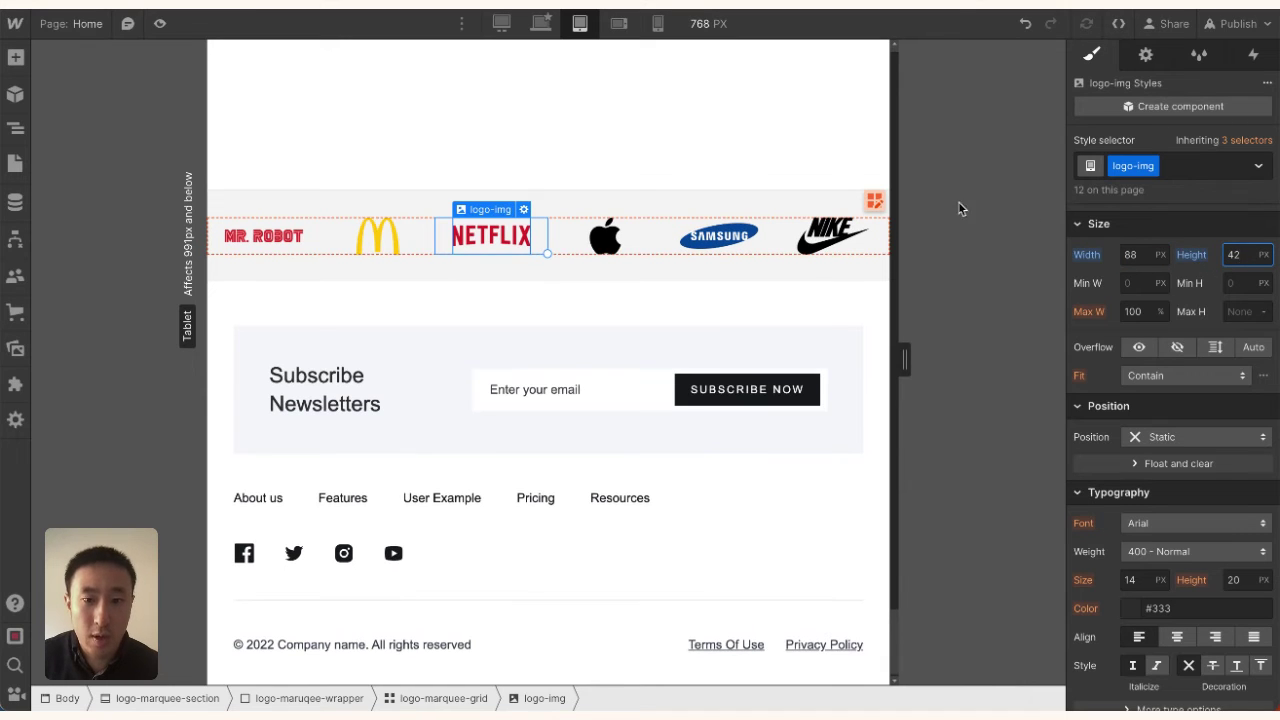
Step: Resize the canvas between about 991 and 901 px in preview to check the logos, then exit preview
left_click_drag(908, 369, 994, 362)
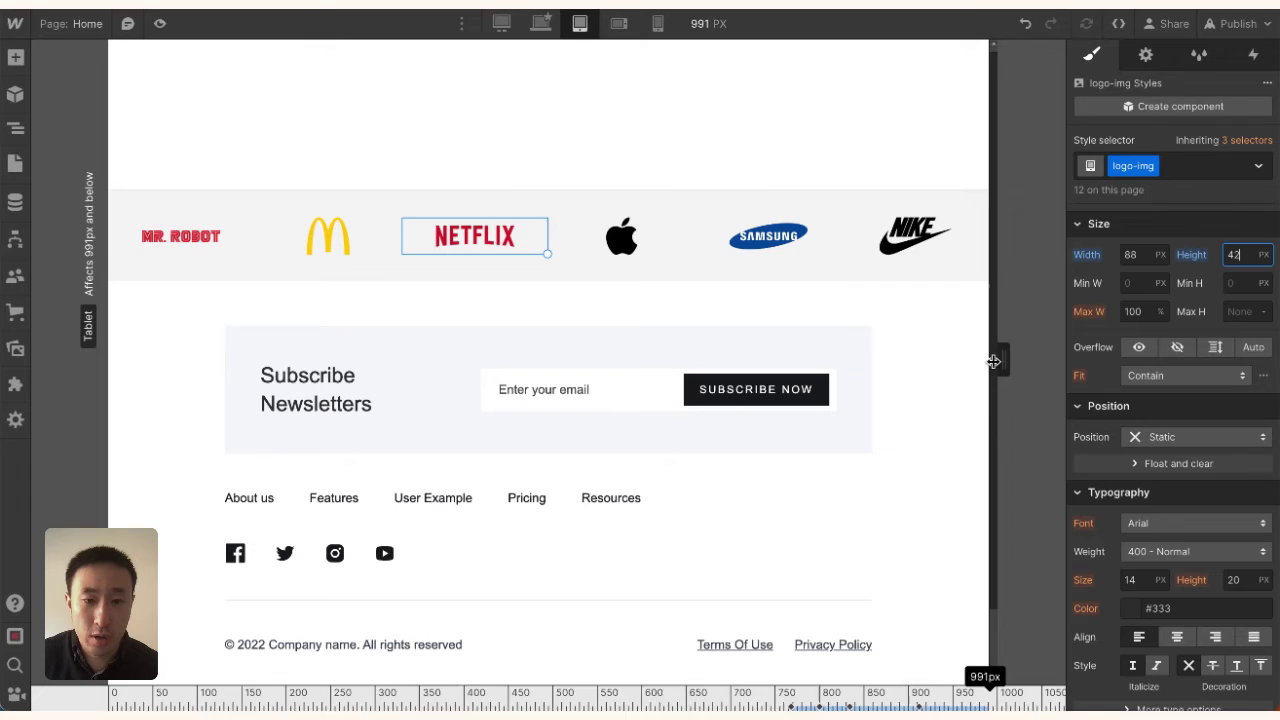
key("ctrl+shift+p")
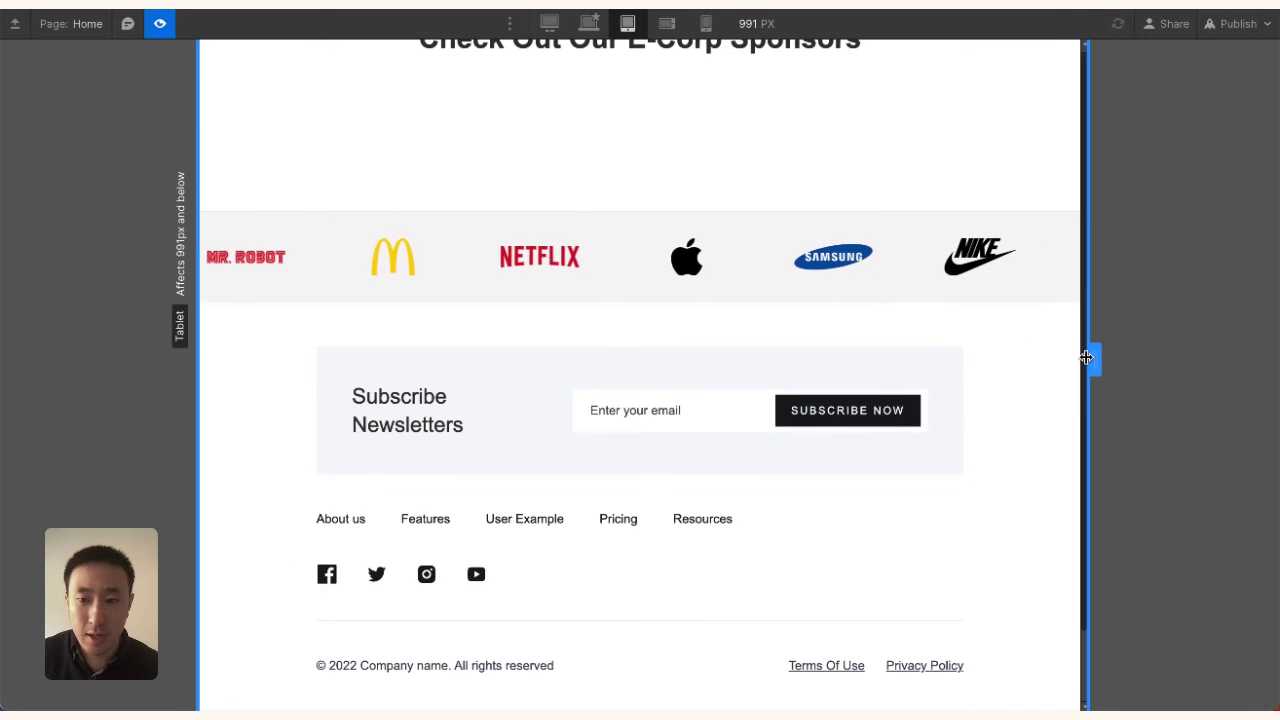
left_click_drag(1095, 358, 1046, 353)
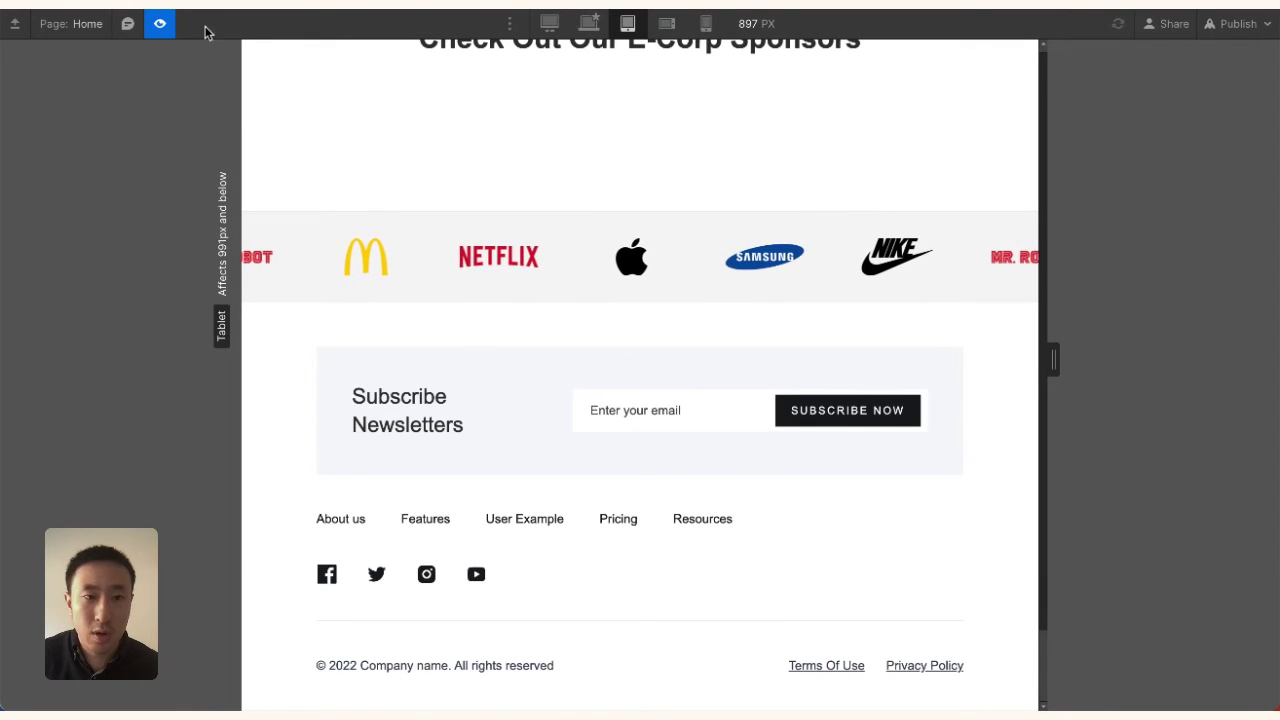
left_click(160, 23)
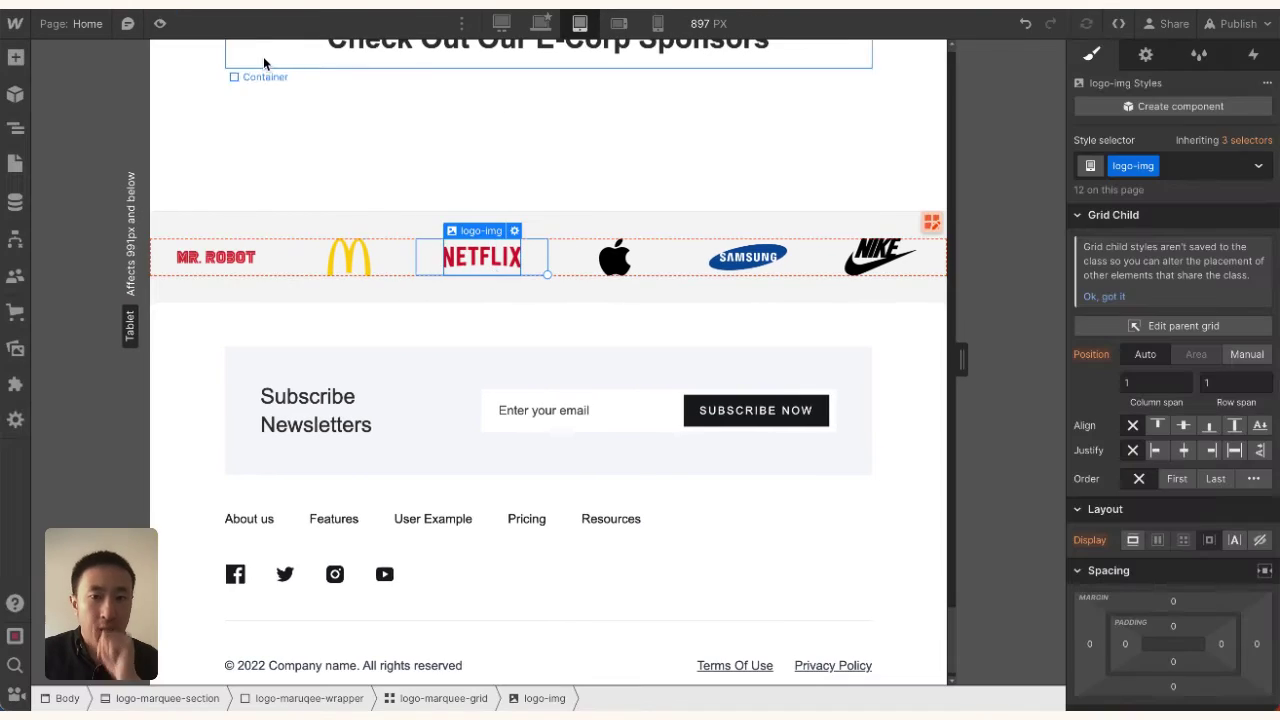
Step: At mobile landscape, give logo-marquee-grid a 150 VW minimum width, then select logo-marquee-section
left_click(619, 23)
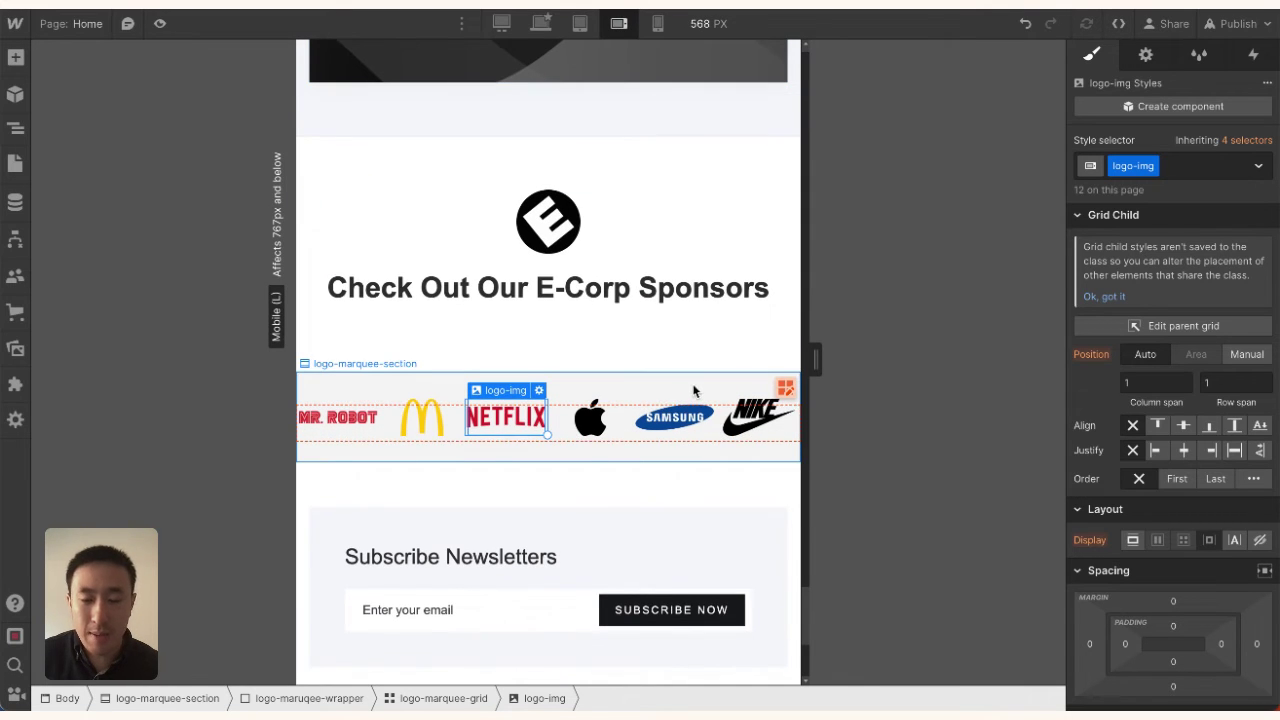
left_click(590, 407)
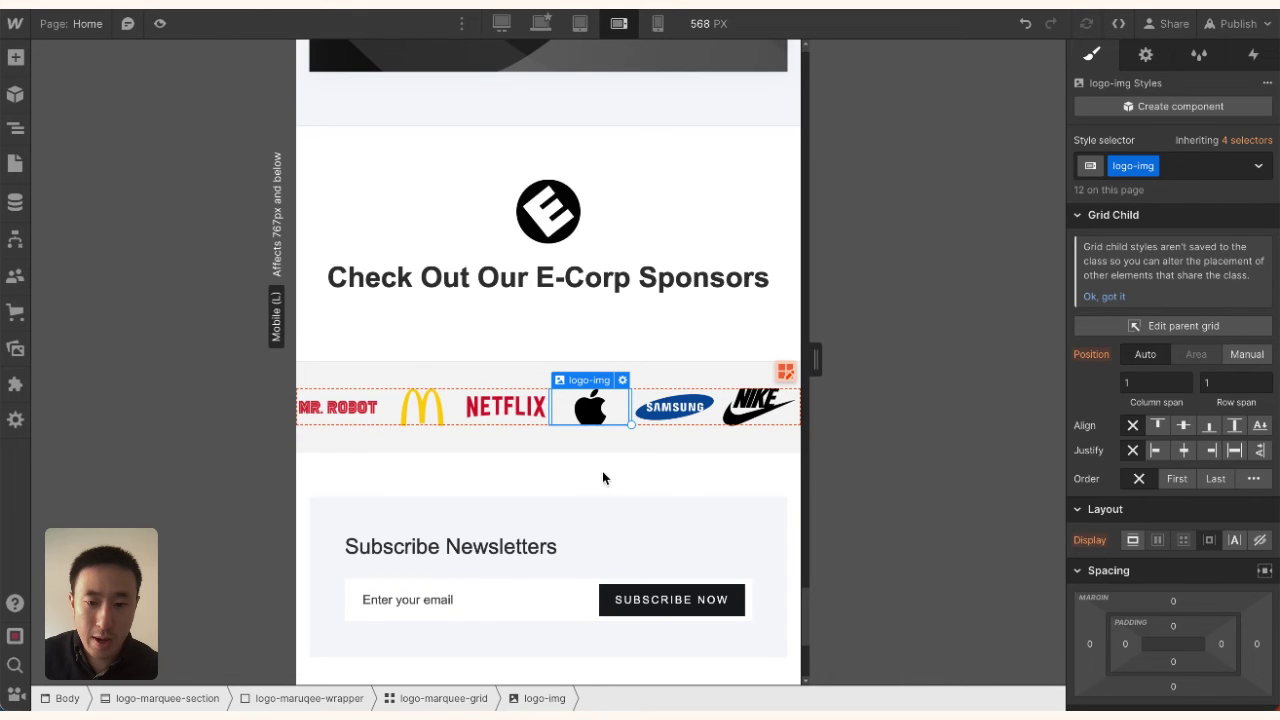
left_click(447, 698)
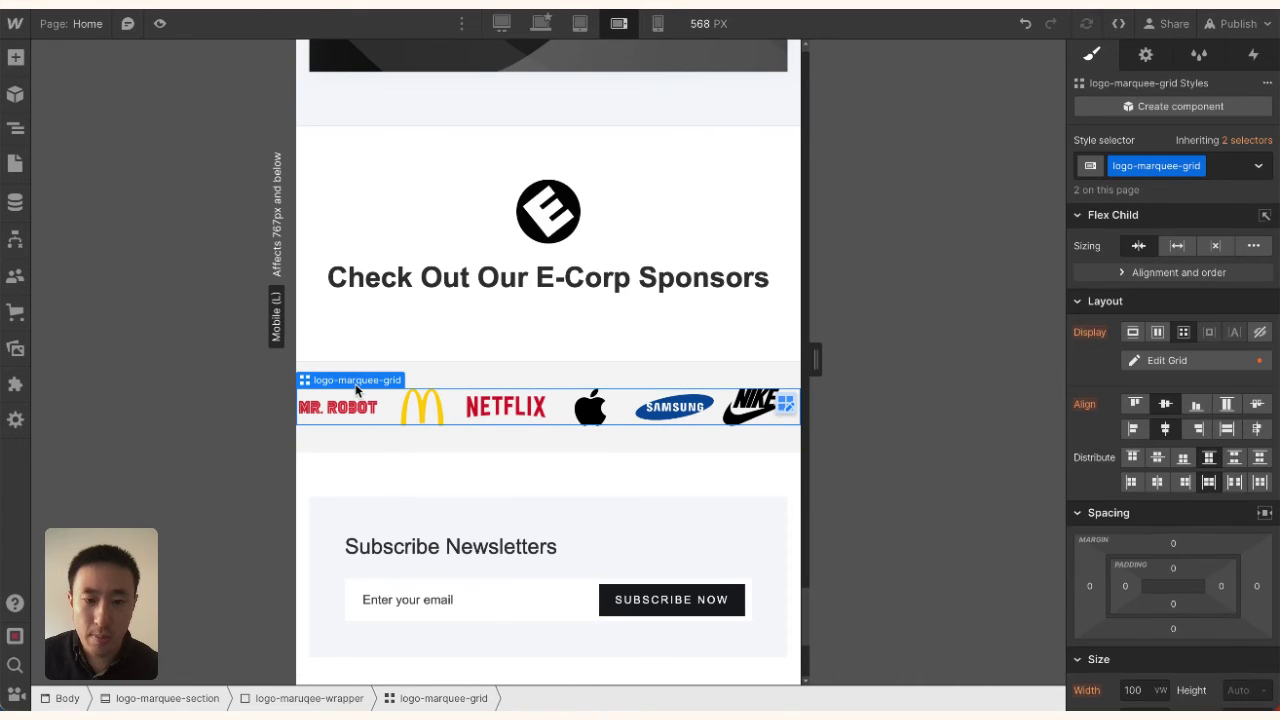
scroll(1148, 660, "down", 1)
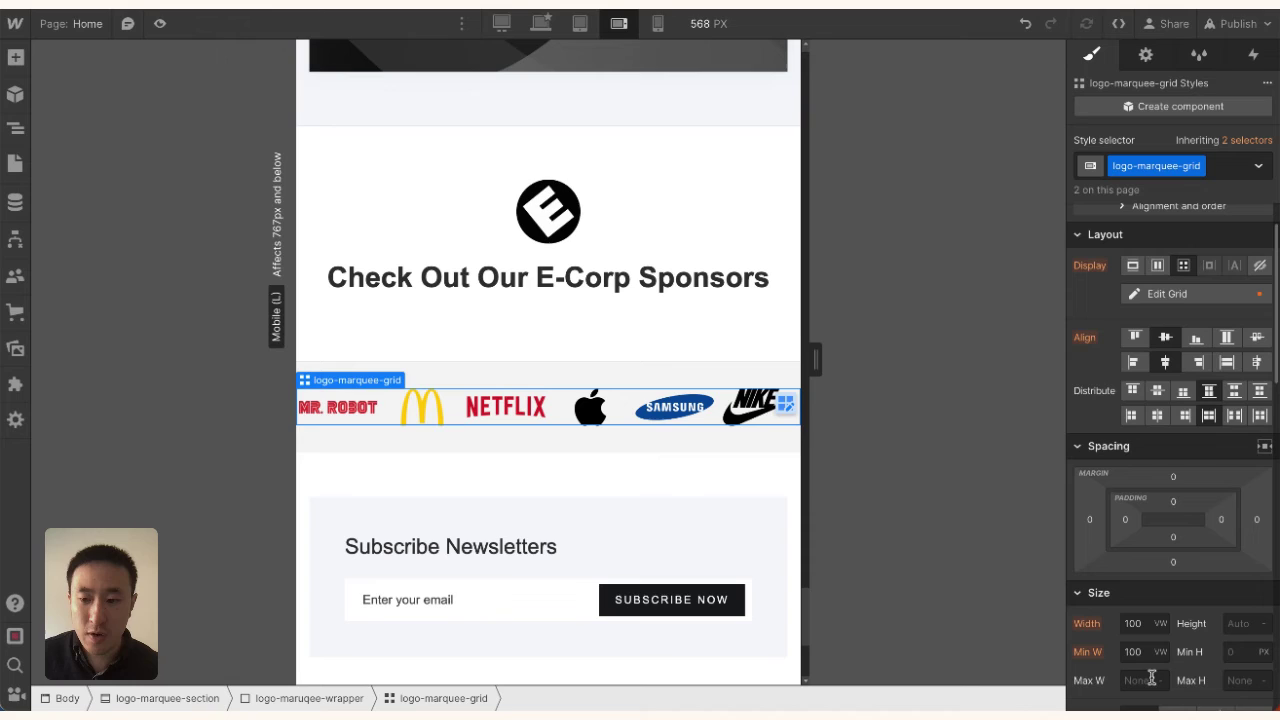
left_click(1141, 651)
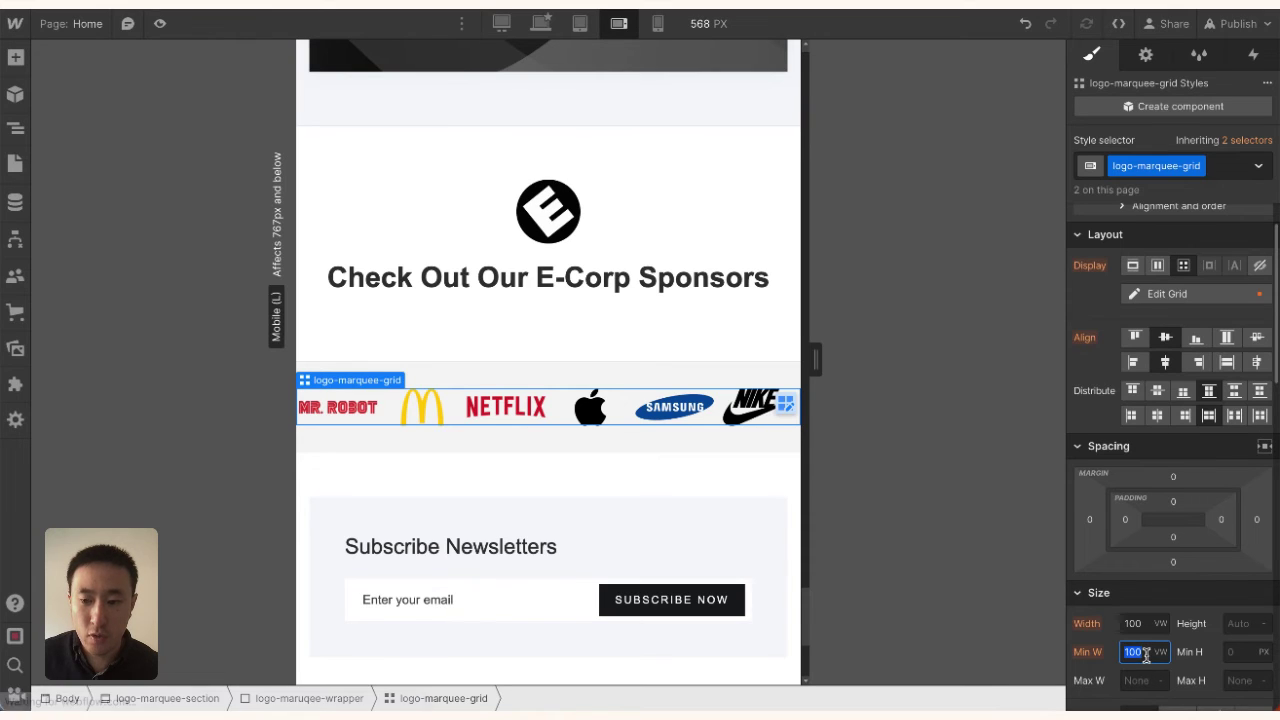
type("1")
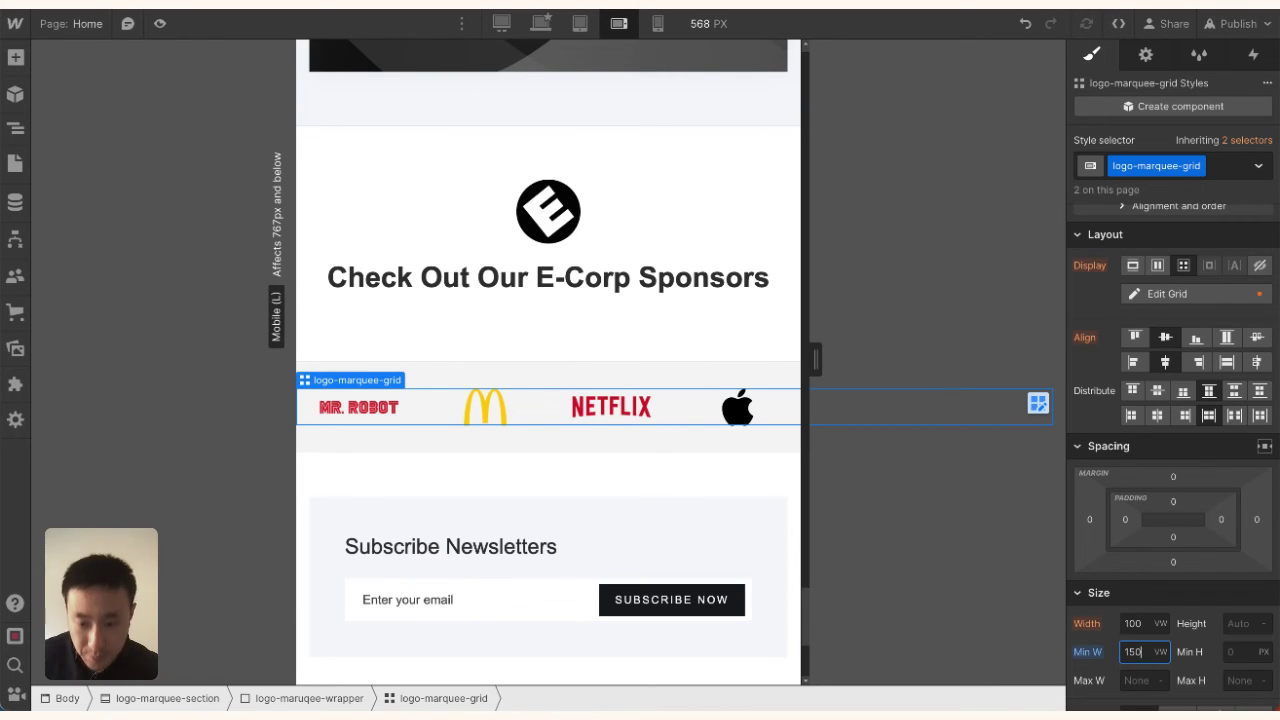
left_click(733, 380)
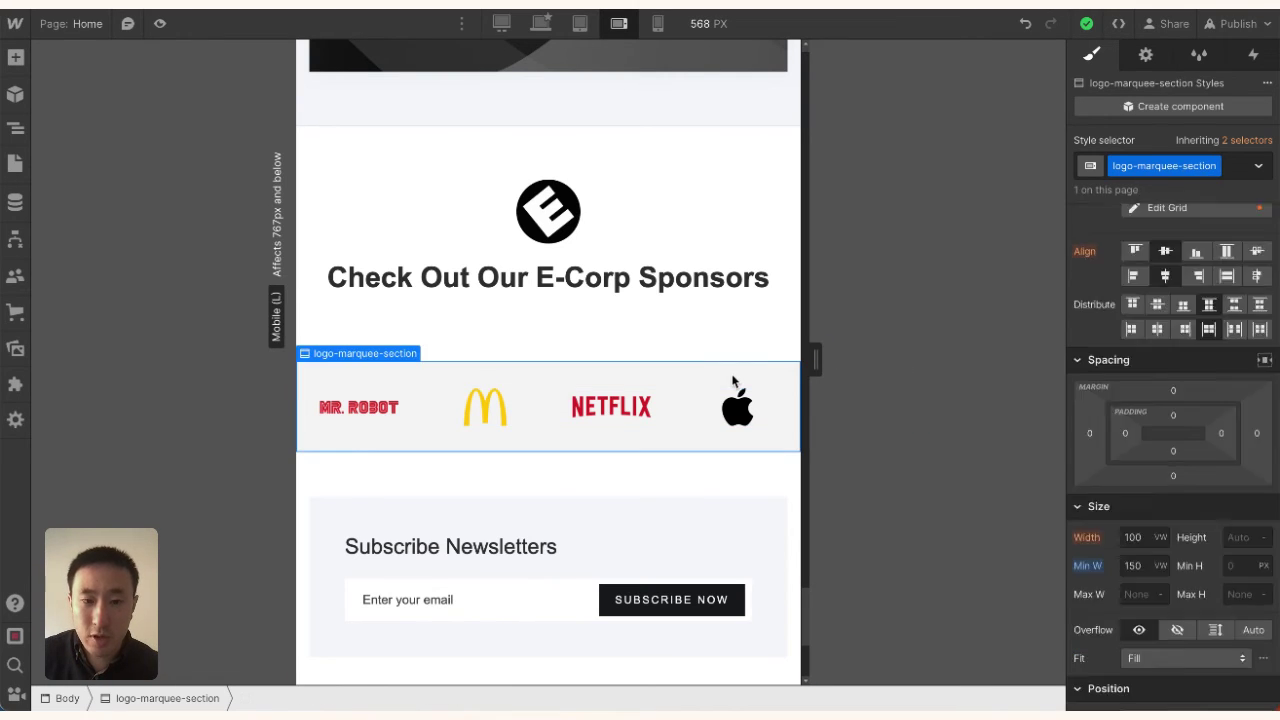
Step: On the Body's Page load trigger, turn off the phone breakpoints so the marquee runs on desktop and tablet only
key("z")
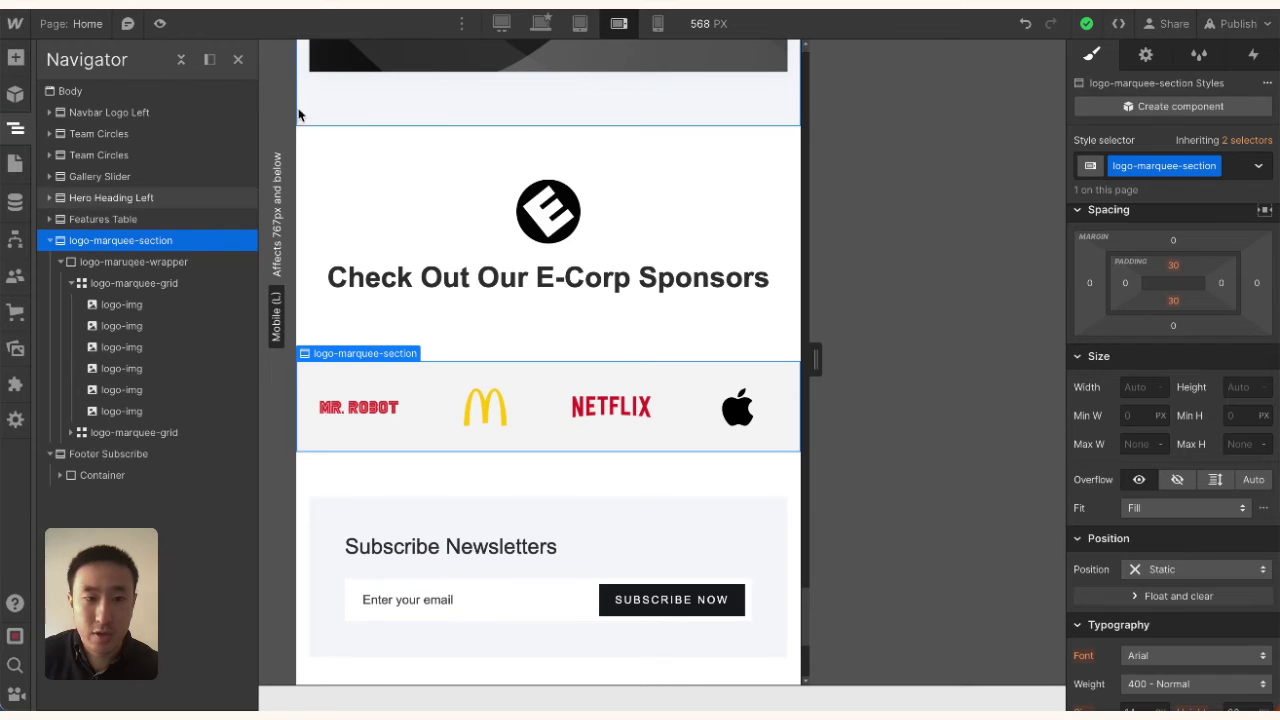
left_click(148, 95)
left_click(1253, 55)
left_click(1179, 316)
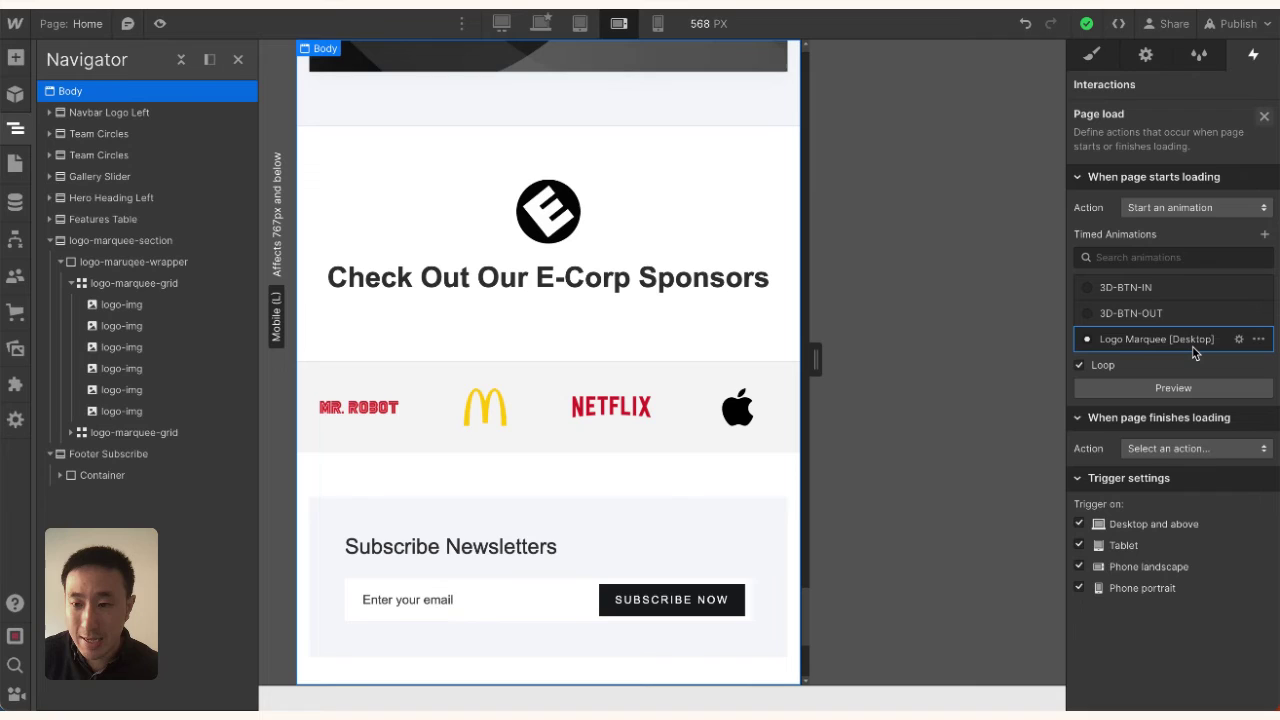
left_click(1118, 568)
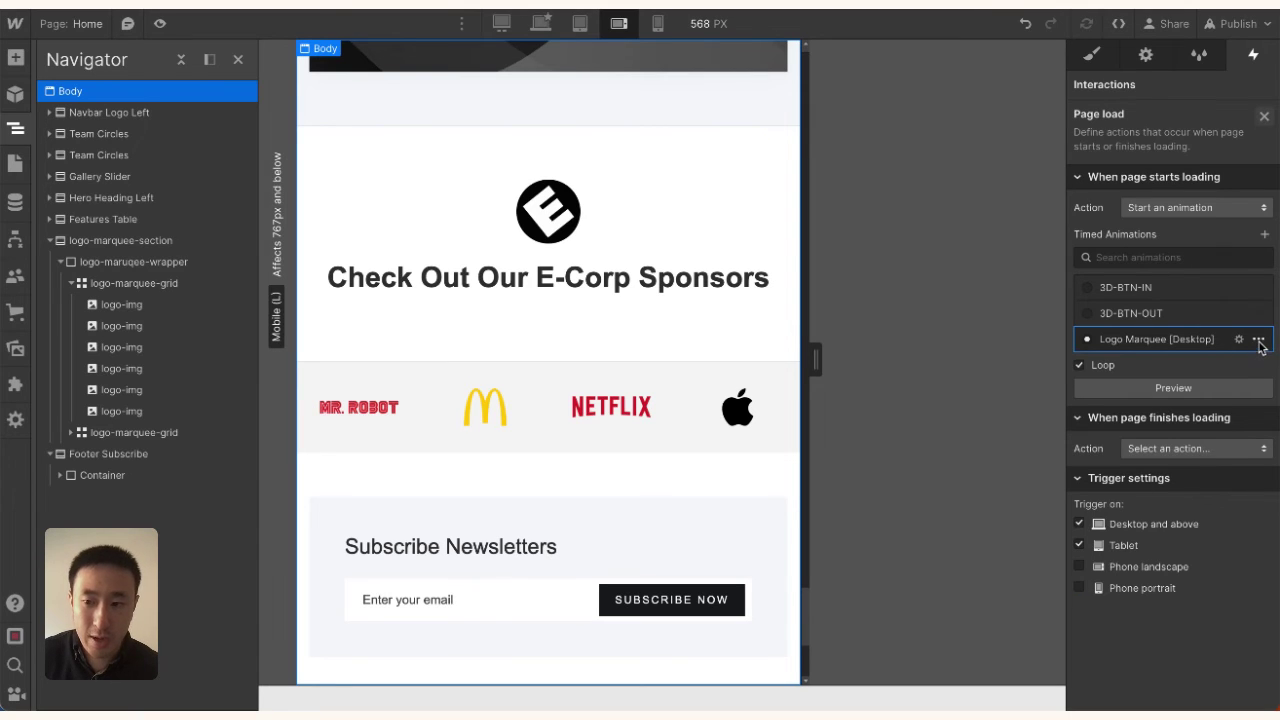
Step: Duplicate the Logo Marquee [Desktop] animation and open the copy for editing
left_click(1258, 340)
left_click(1220, 413)
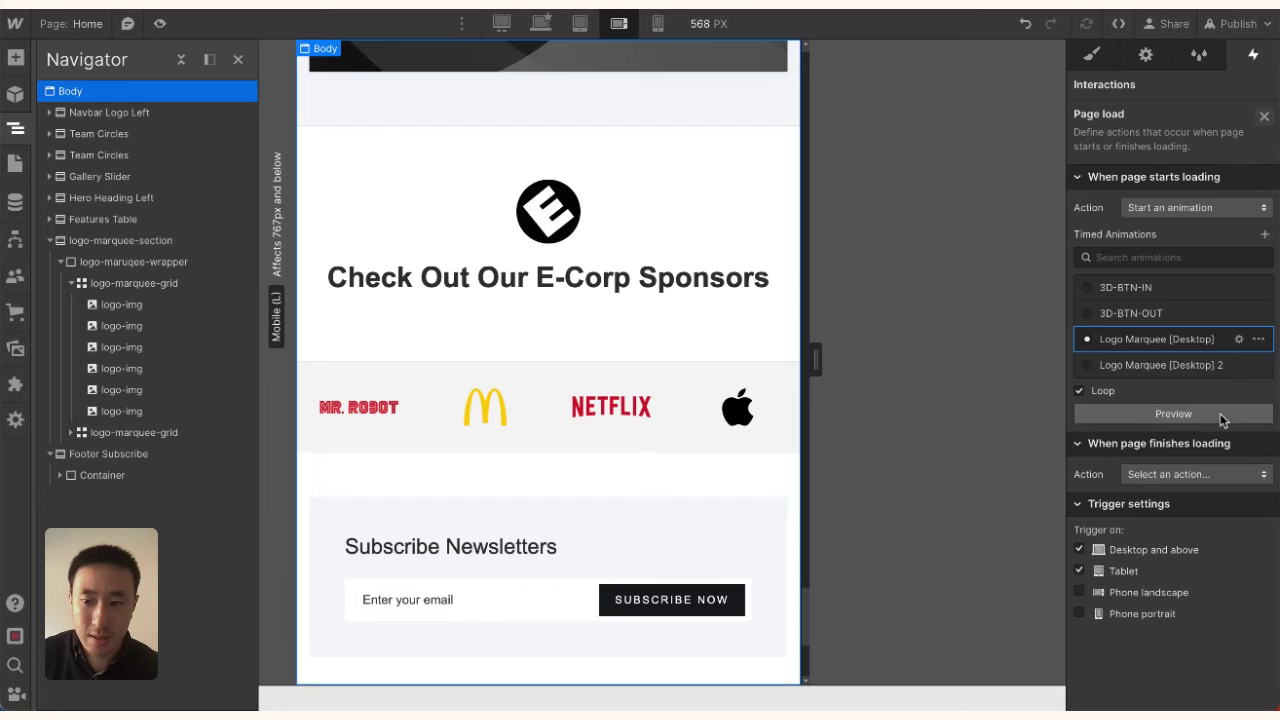
left_click(1193, 369)
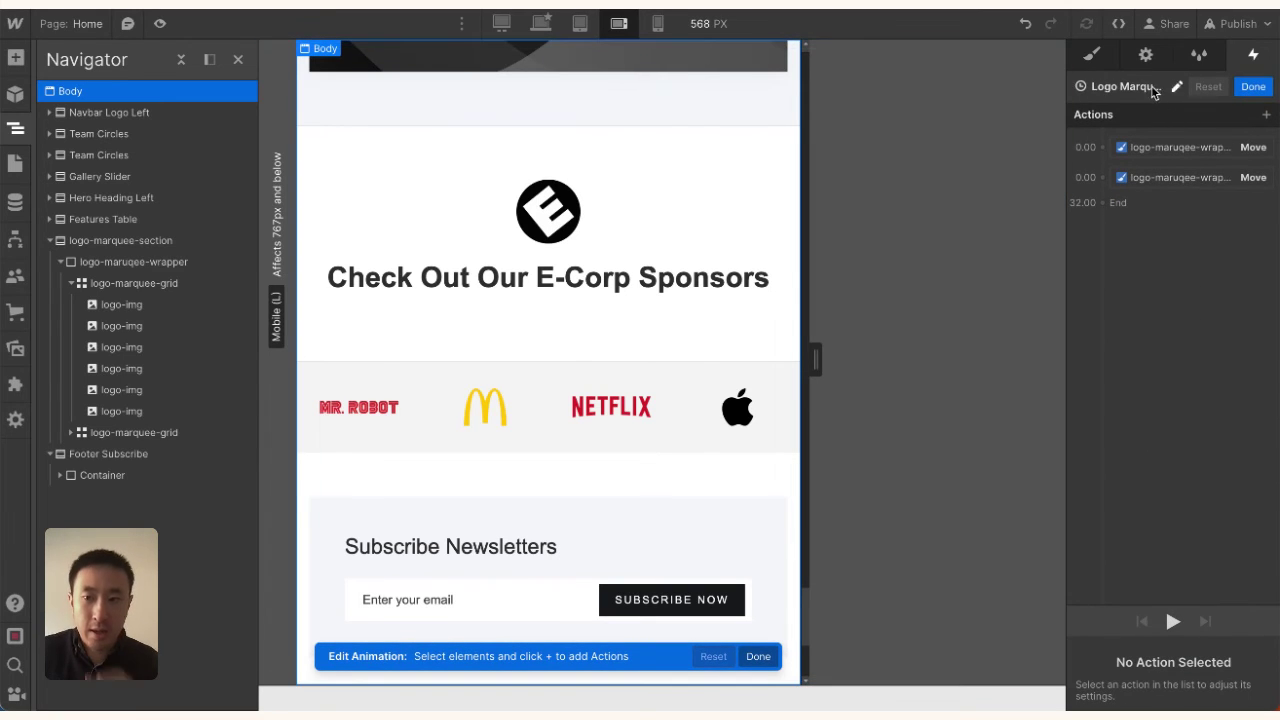
Step: Rename the duplicated animation to 'Logo Marquee [Mobile]'
left_click(1155, 87)
left_click(1213, 86)
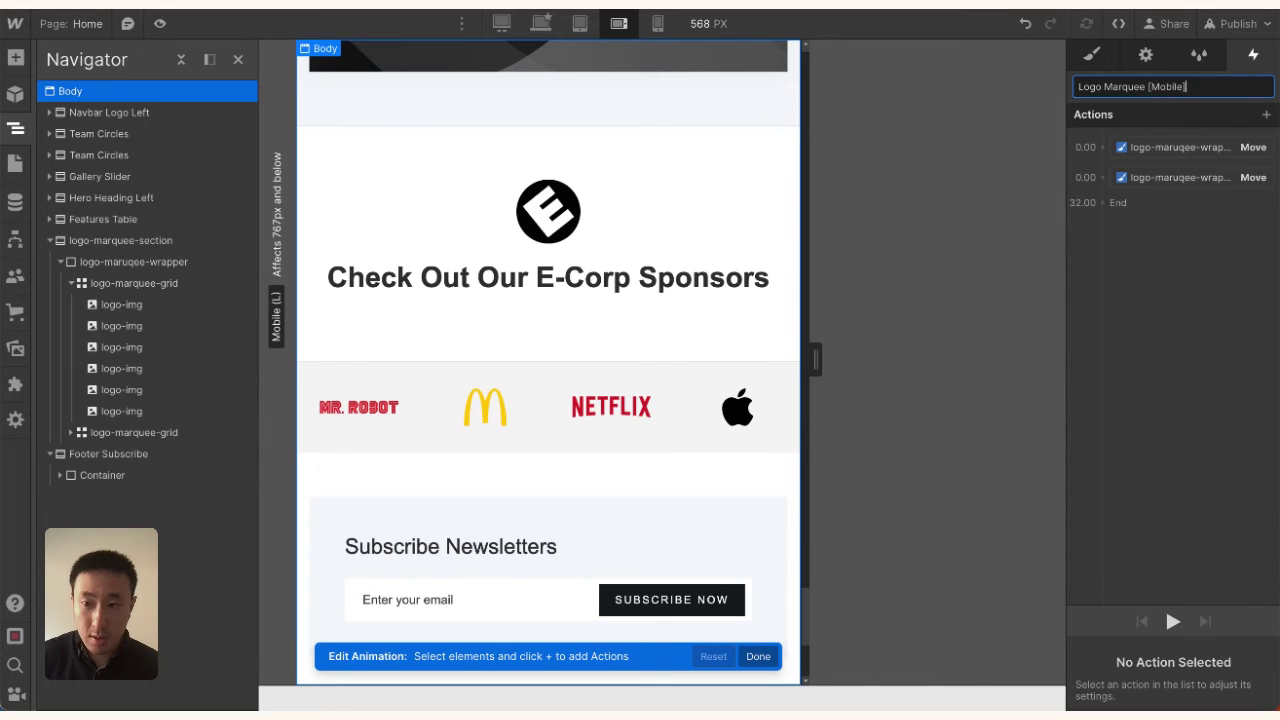
key("Return")
Step: Set the second Move action's horizontal distance to -150%
left_click(1188, 147)
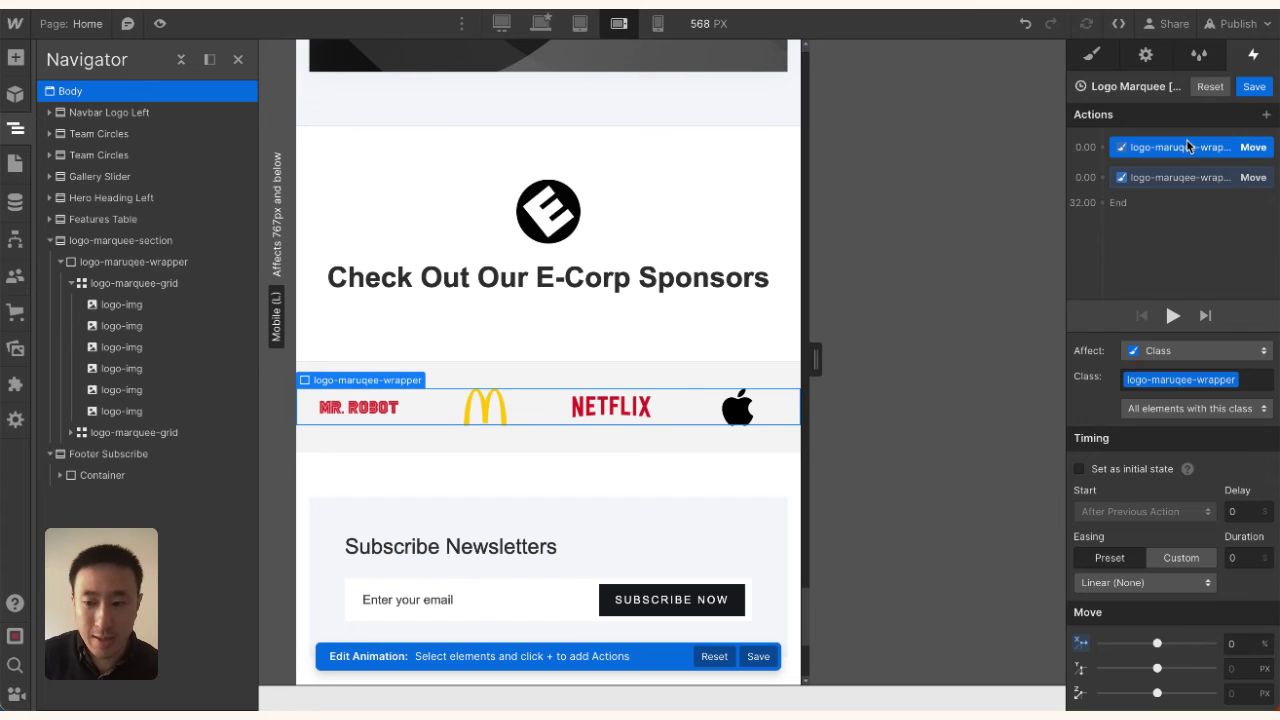
left_click(1186, 175, "shift")
left_click(1185, 177)
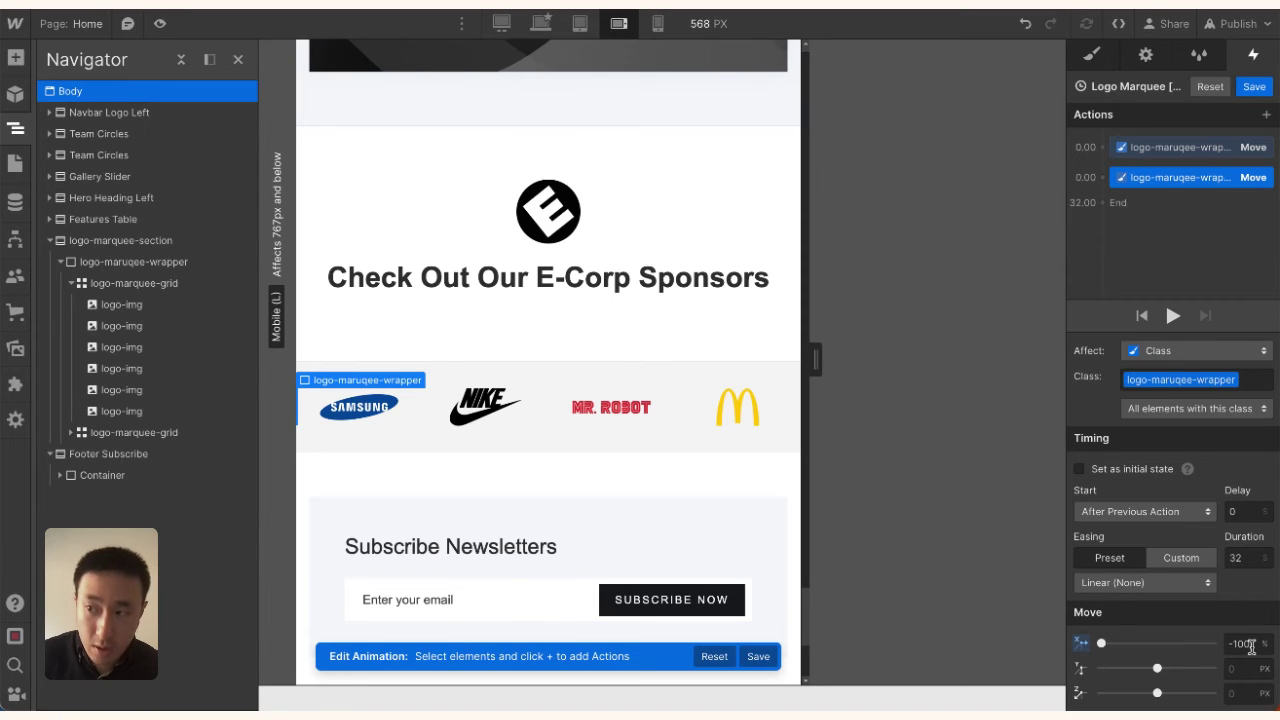
left_click(1249, 645)
type("-15")
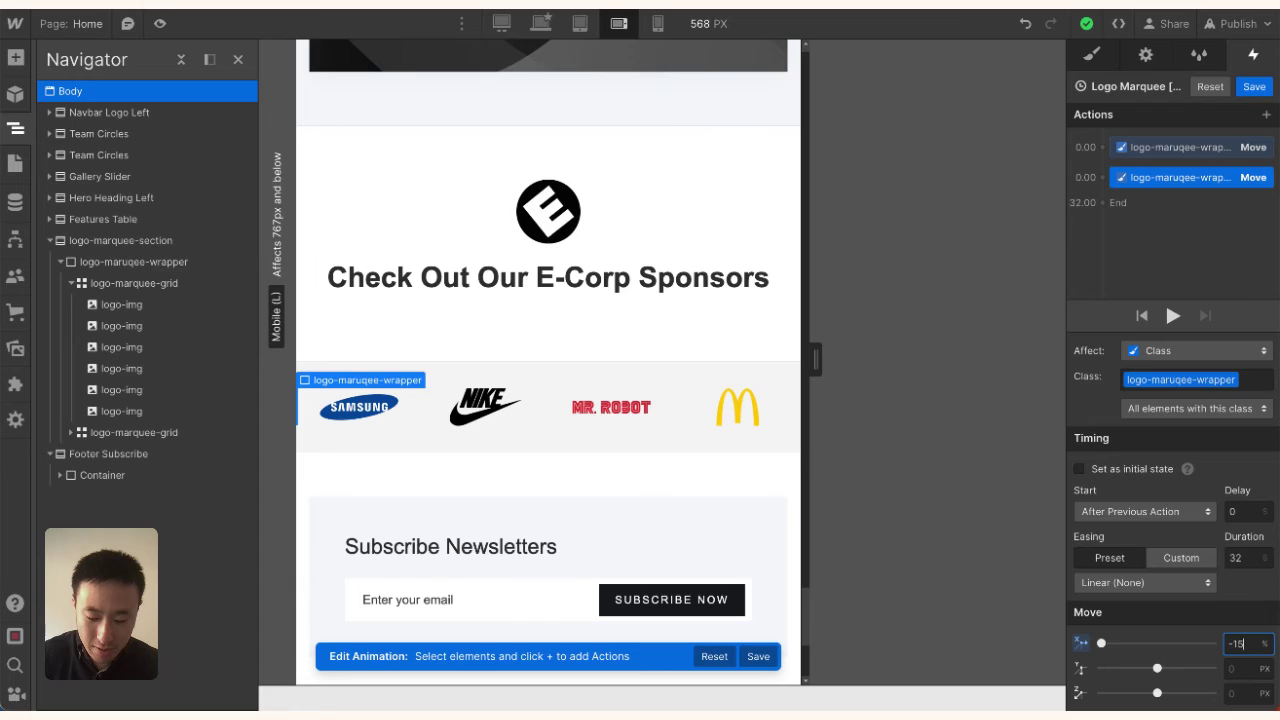
key("Return")
Step: Review both Move actions and save the Logo Marquee [Mobile] animation
left_click(1180, 147)
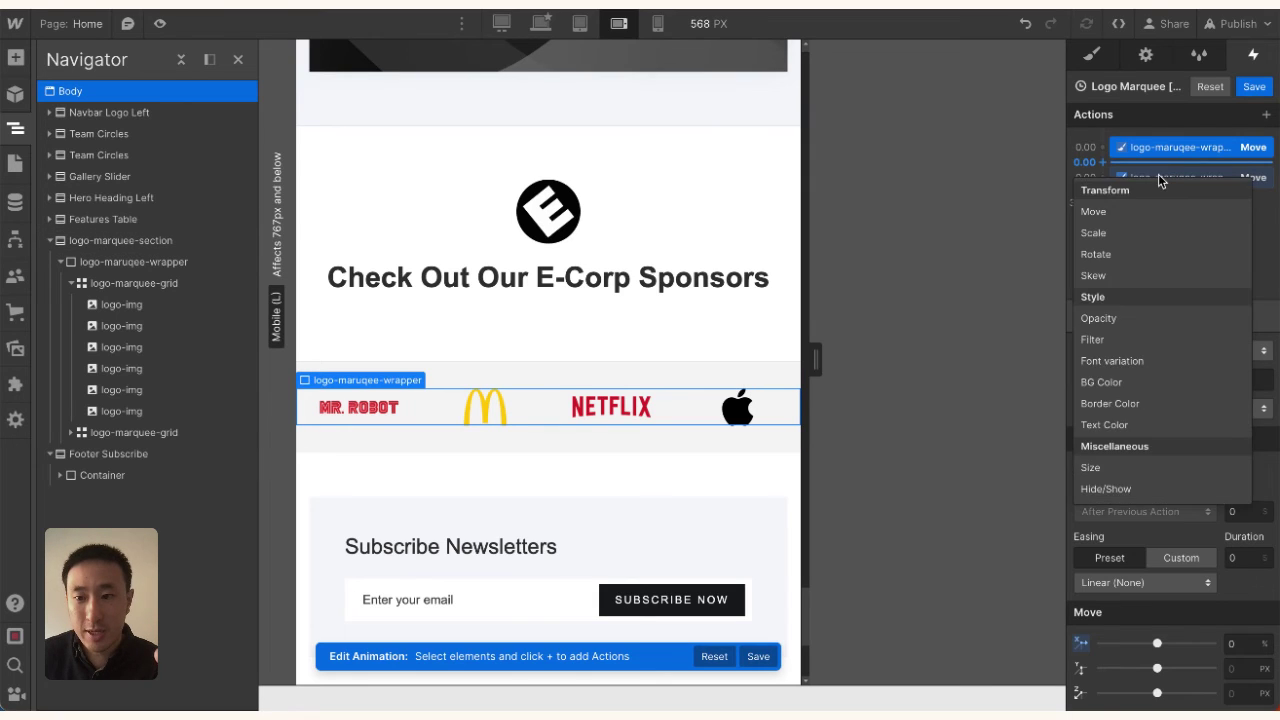
left_click(1213, 177)
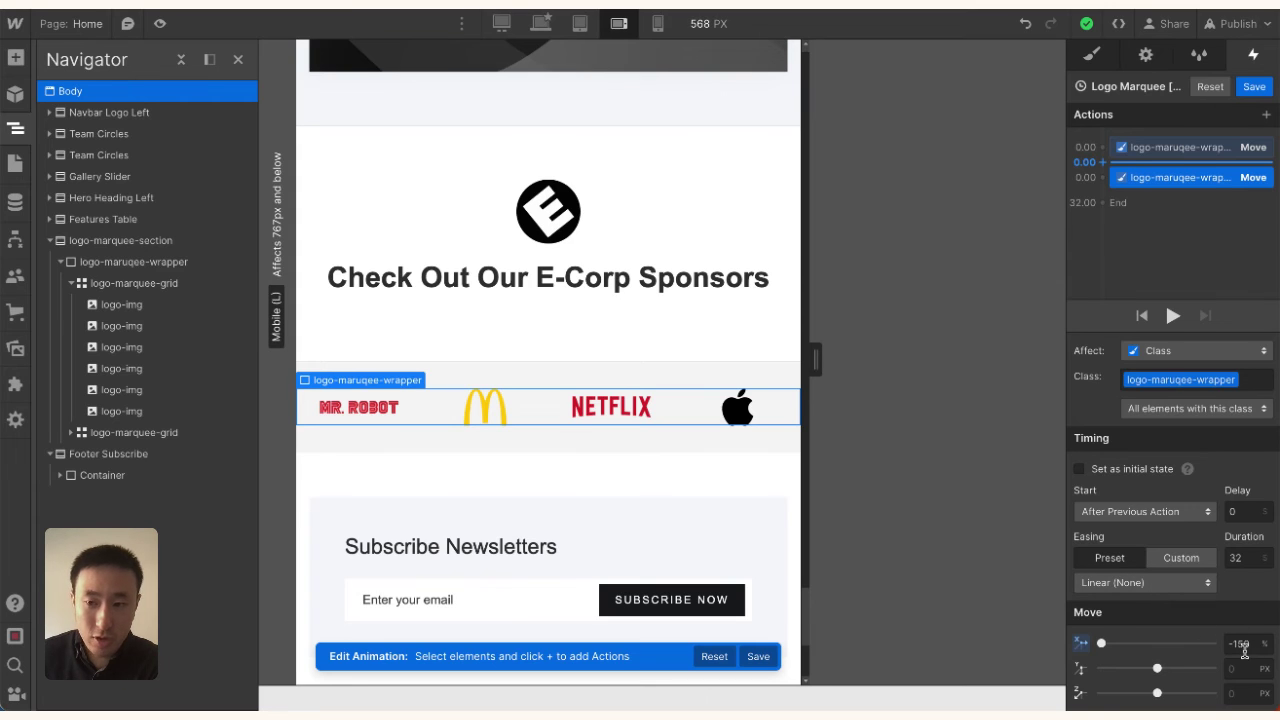
left_click(1190, 147)
left_click(1208, 177)
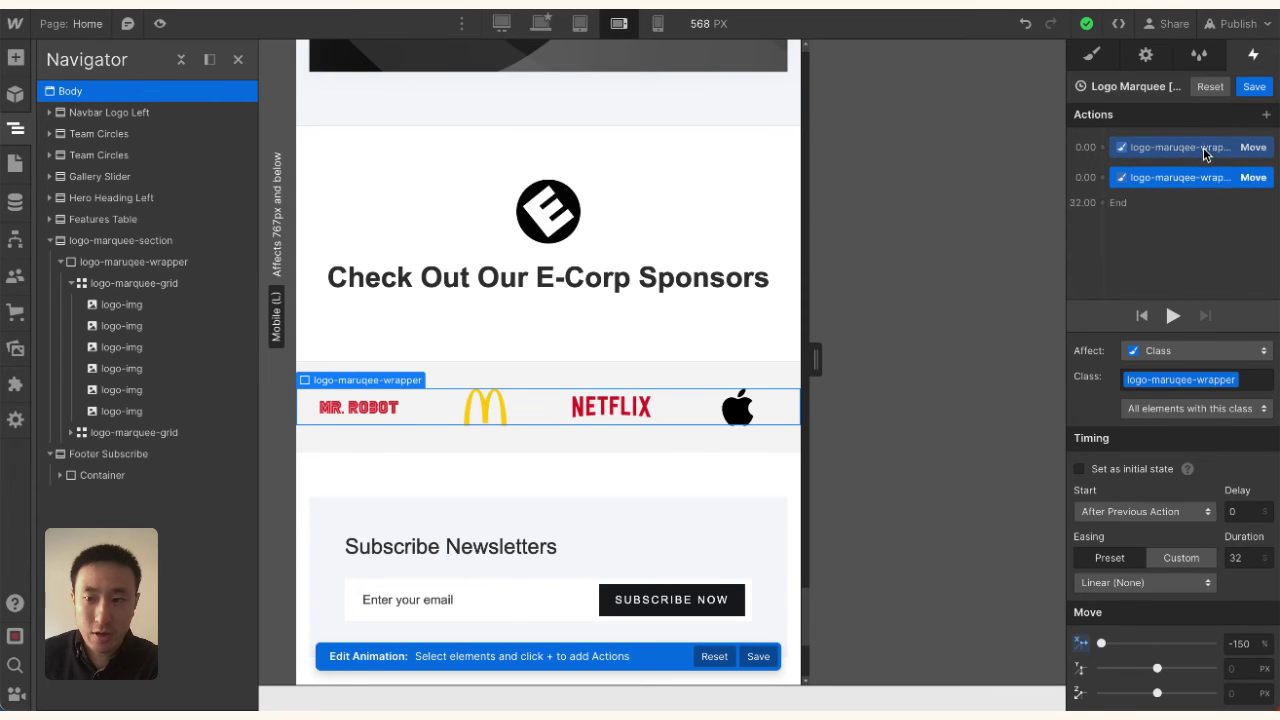
left_click(1205, 151)
left_click(1208, 175)
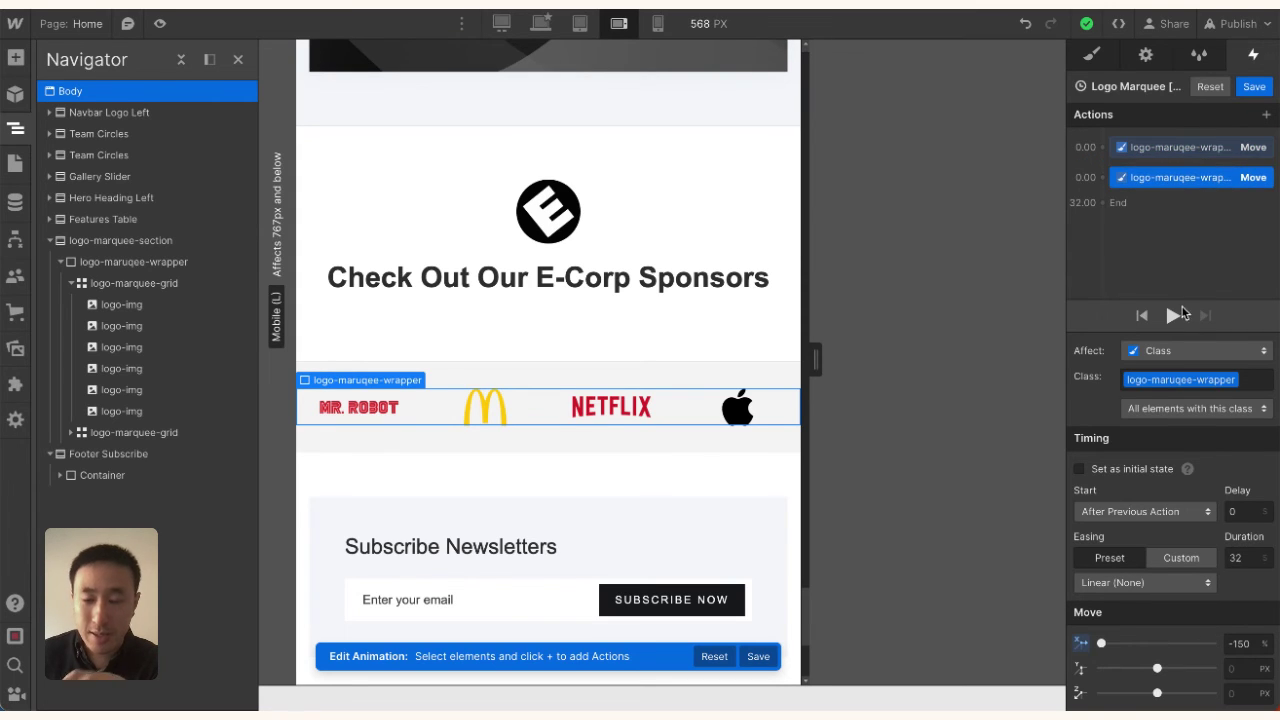
left_click(1256, 88)
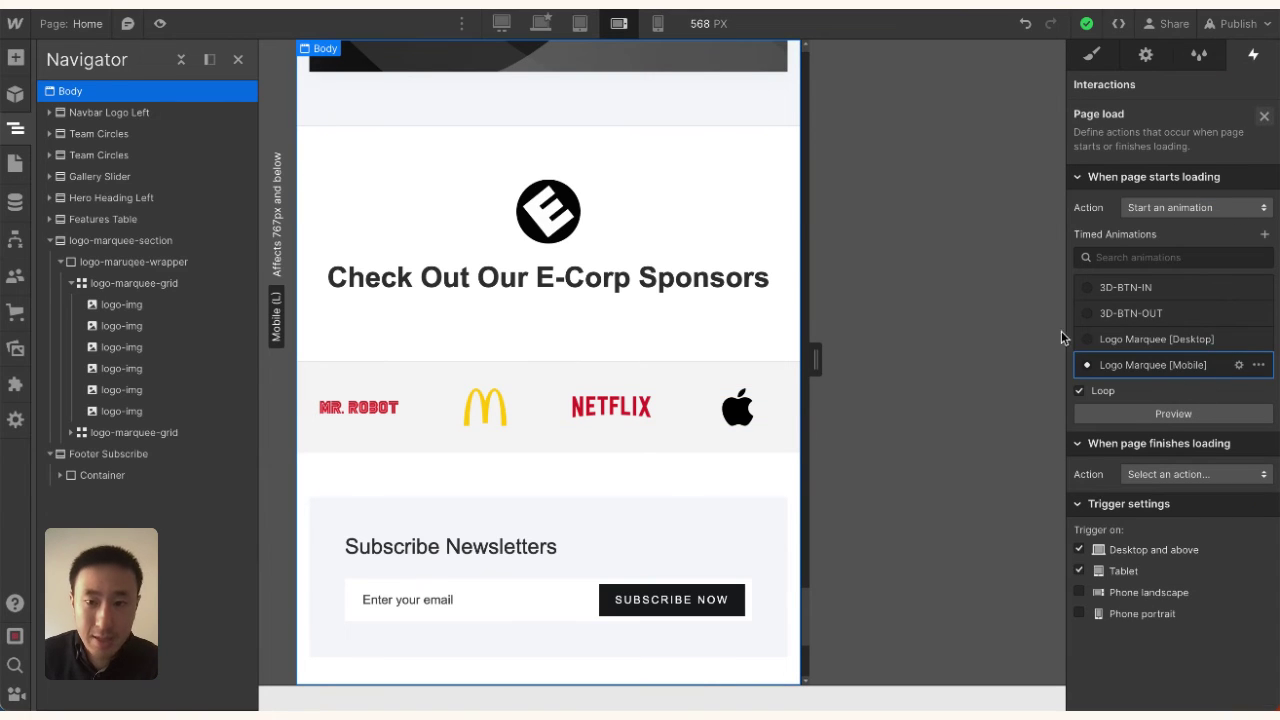
Step: At the mobile portrait breakpoint, resize the NETFLIX logo-img to 72 × 32 px
left_click(1094, 56)
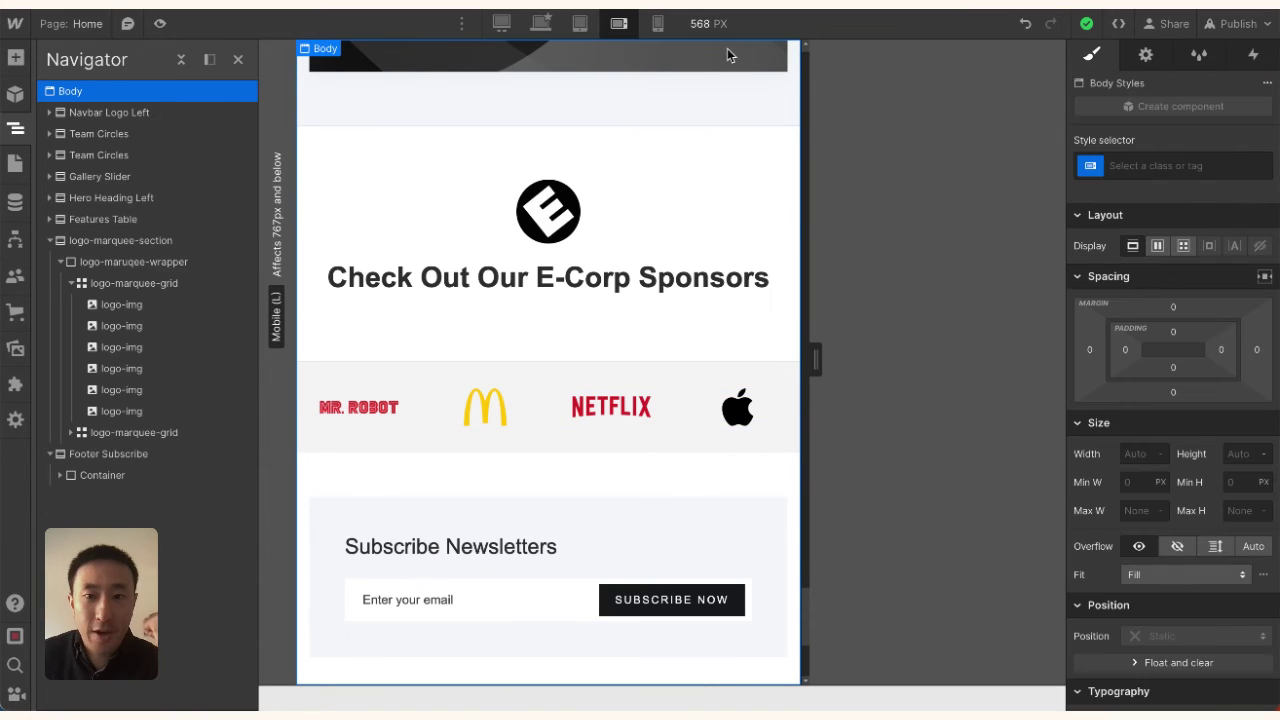
left_click(657, 23)
scroll(601, 296, "up", 4)
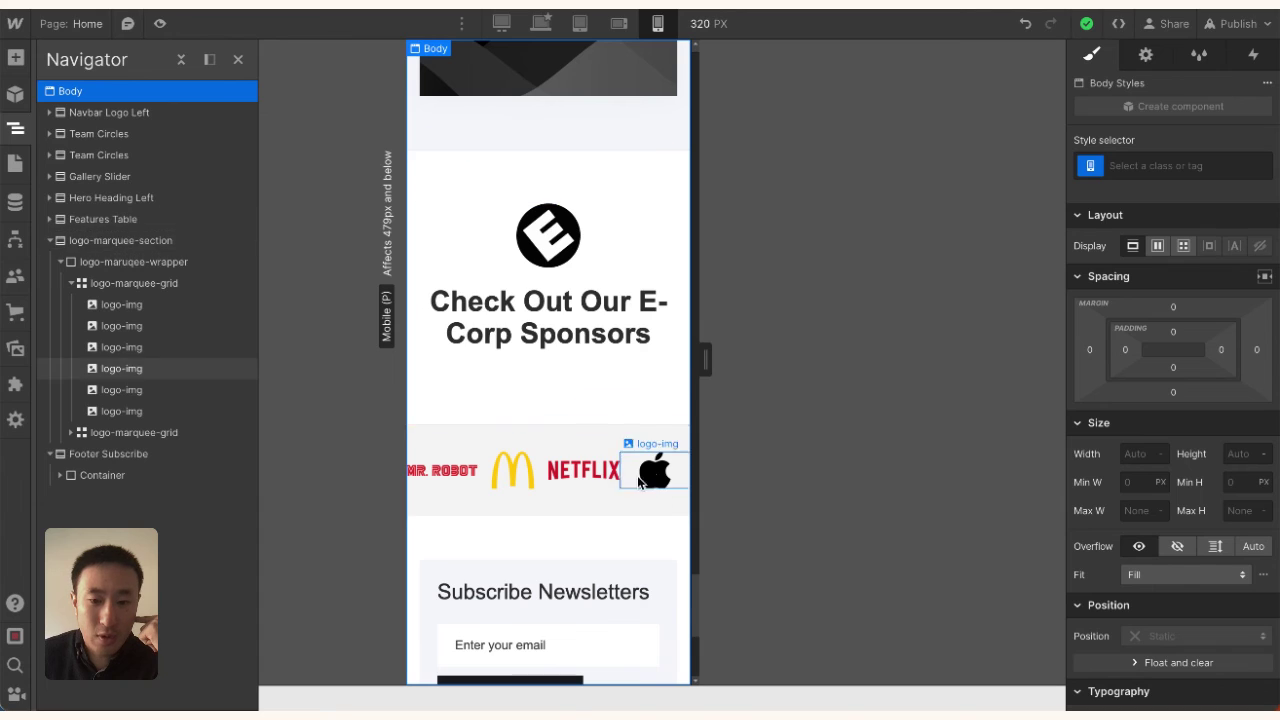
left_click(600, 475)
scroll(1172, 420, "down", 3)
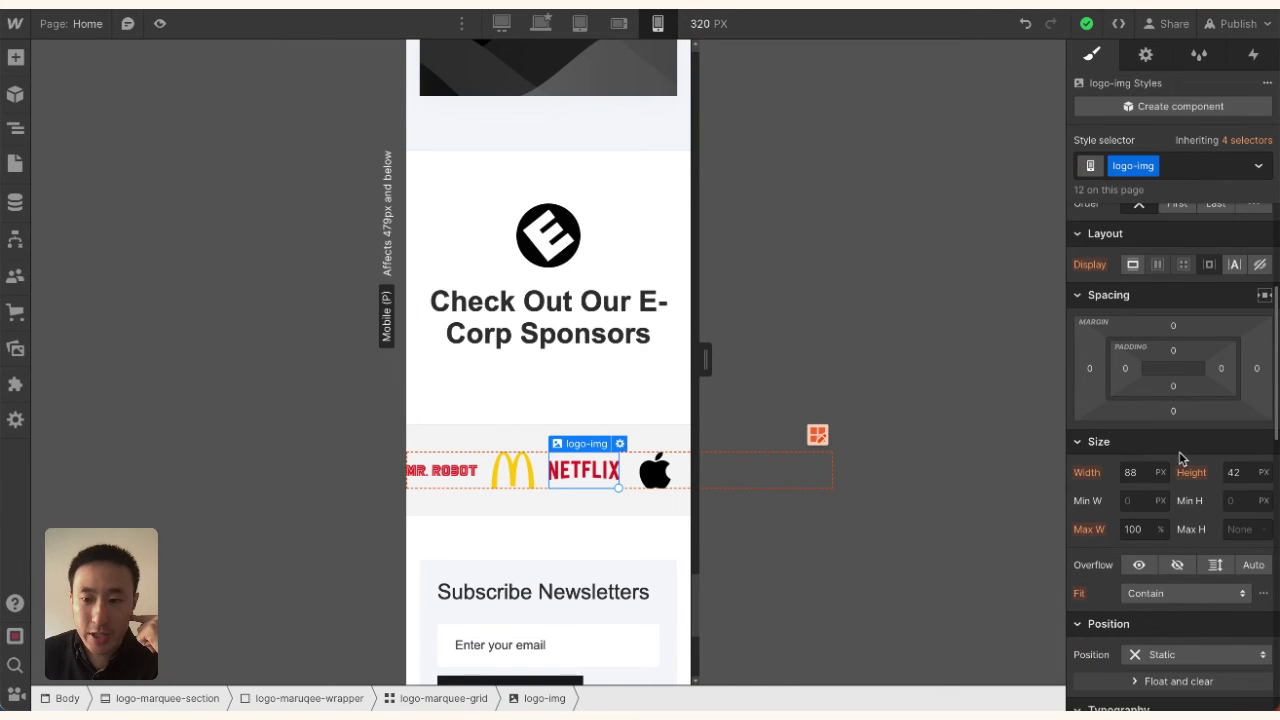
left_click(1145, 477)
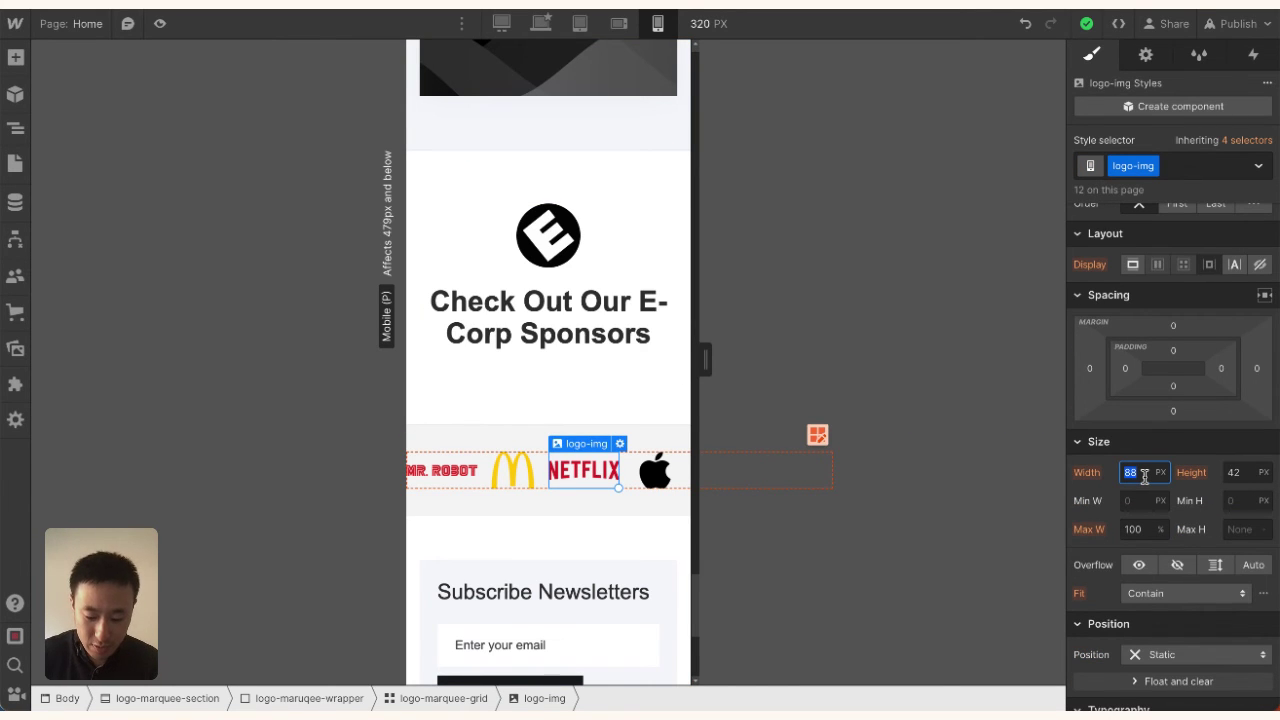
type("72")
key("Return")
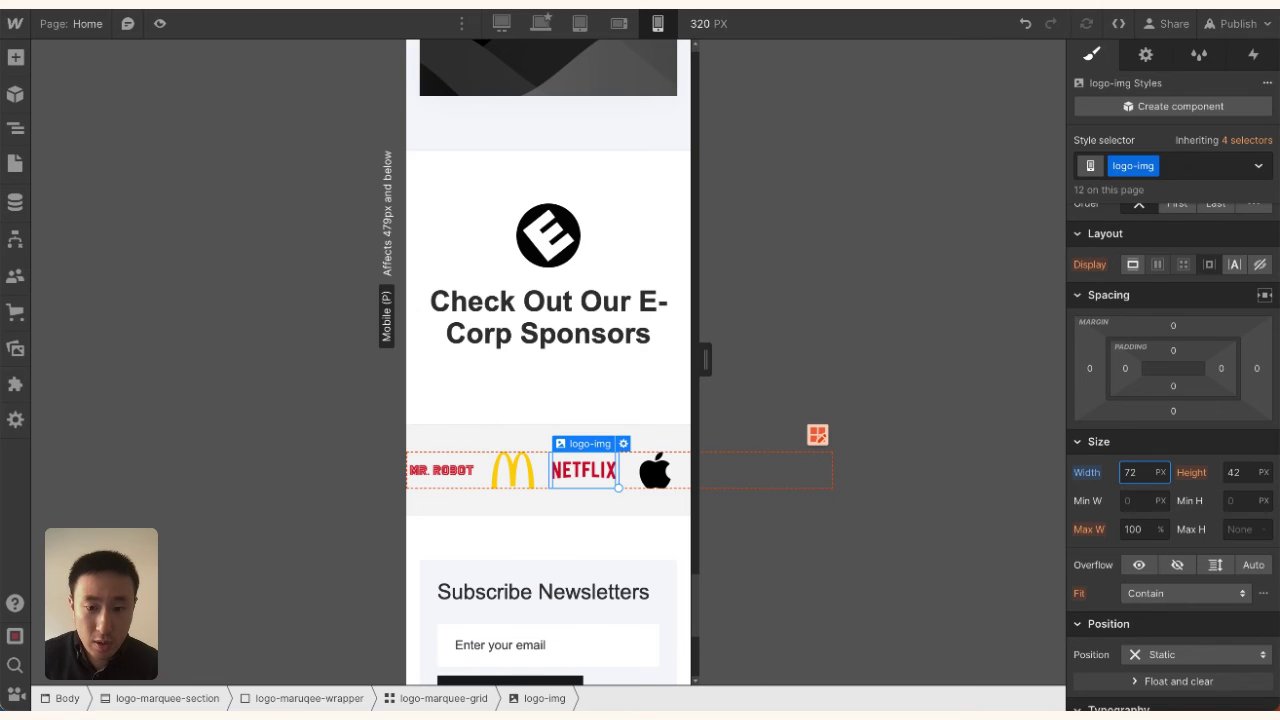
left_click(1249, 475)
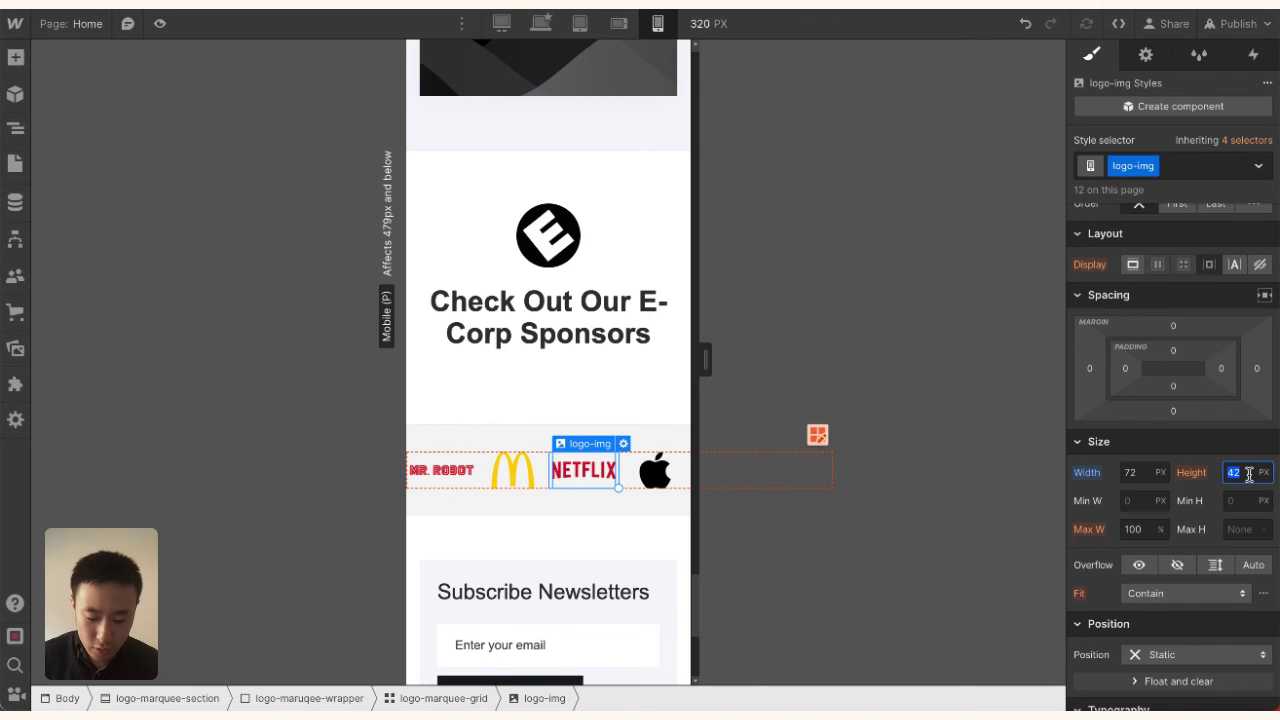
type("3")
key("Return")
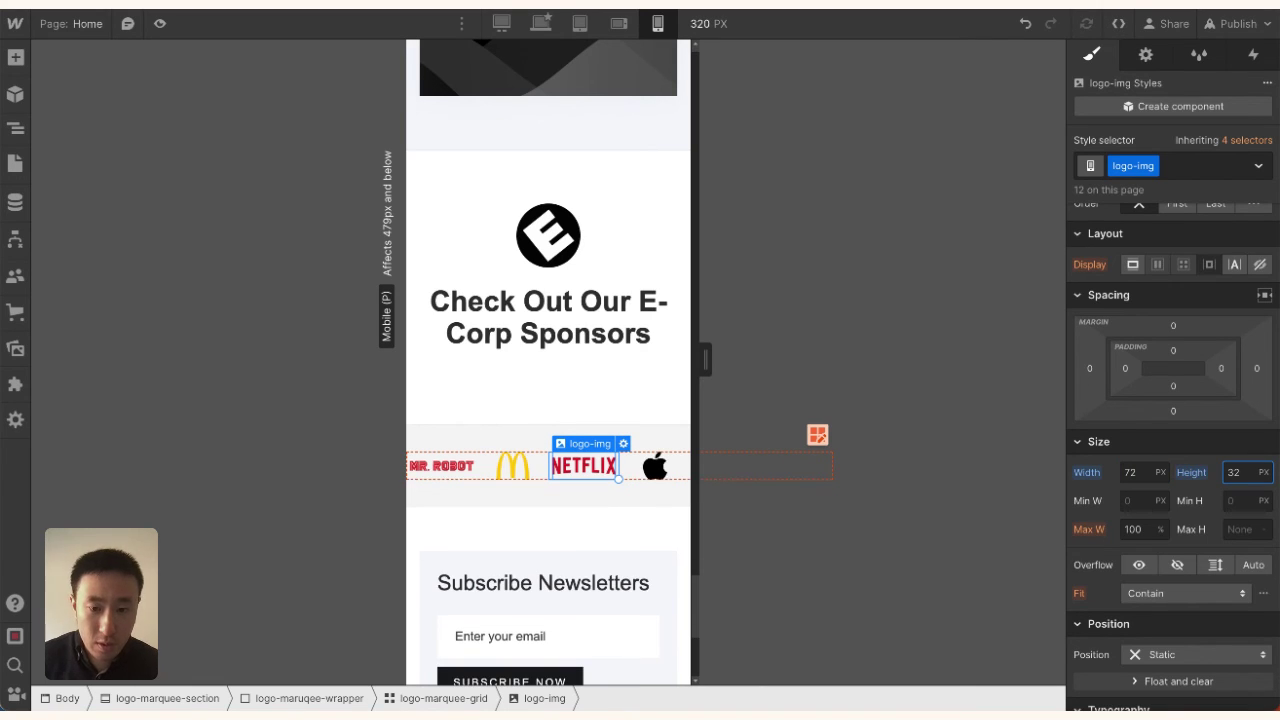
left_click(1137, 470)
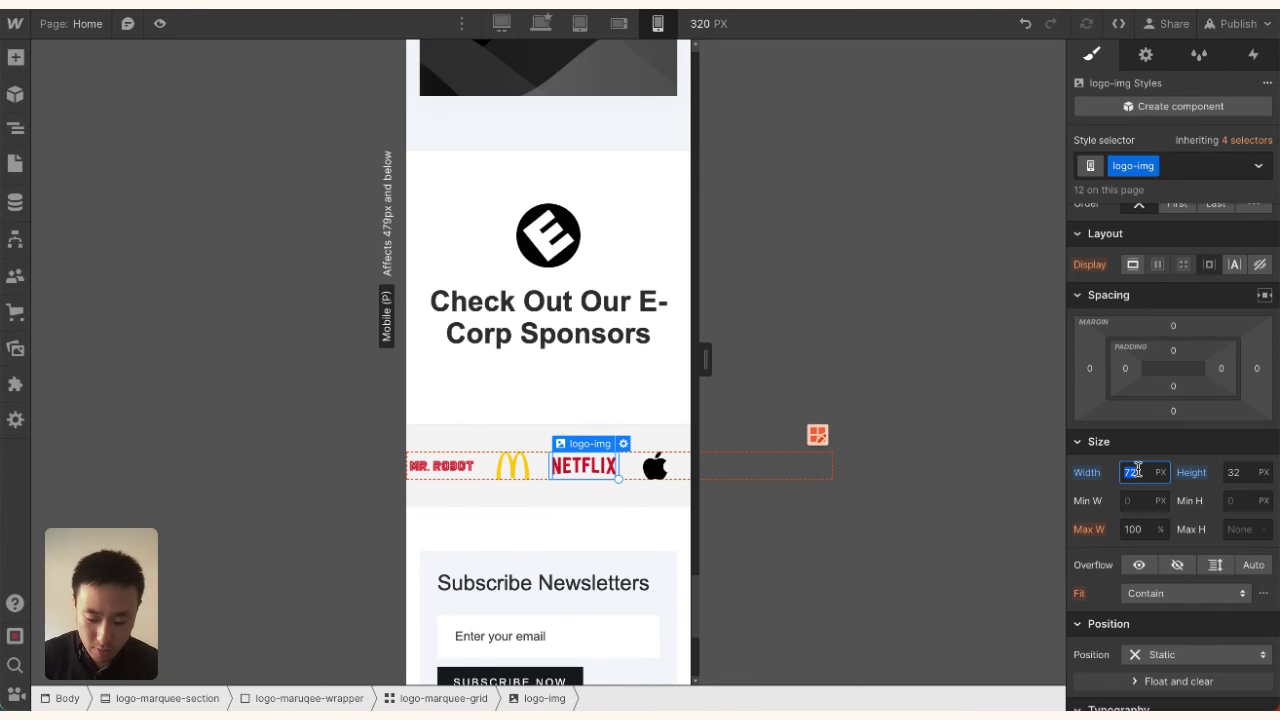
Step: Preview the page briefly, then select Body and show its Interactions with the mobile page-load marquee
left_click(606, 316)
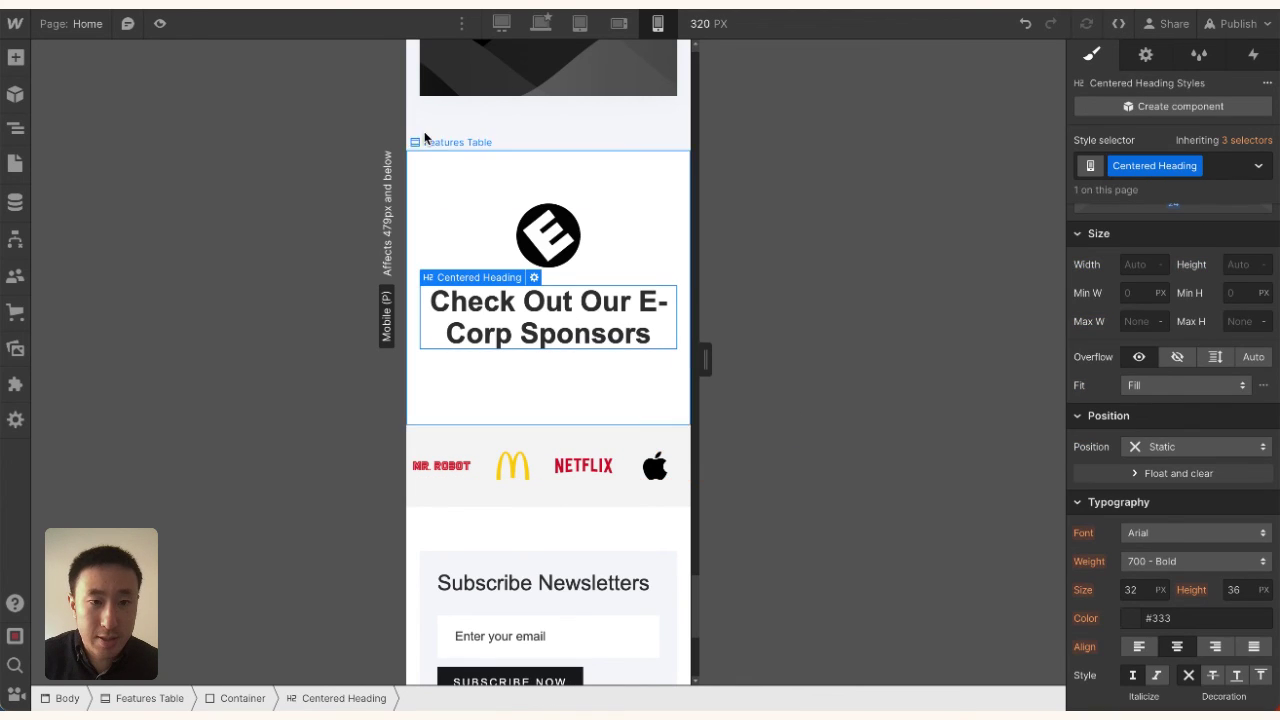
left_click(160, 23)
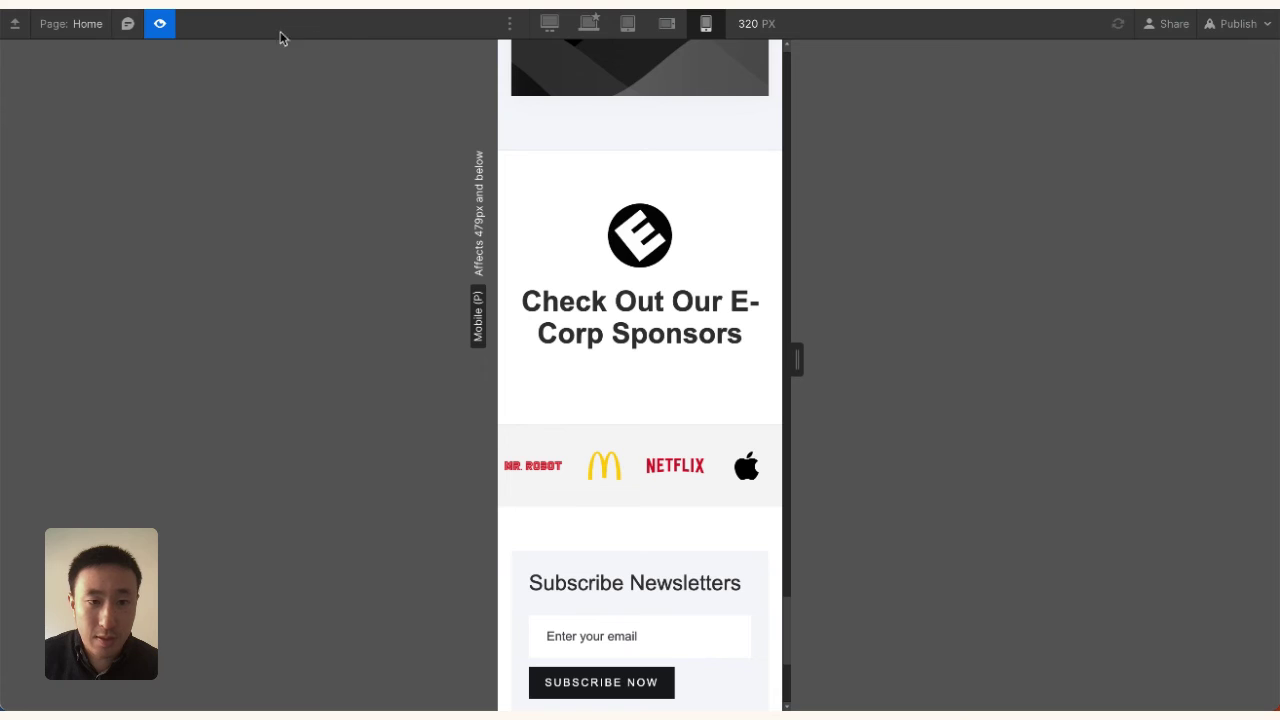
left_click(159, 23)
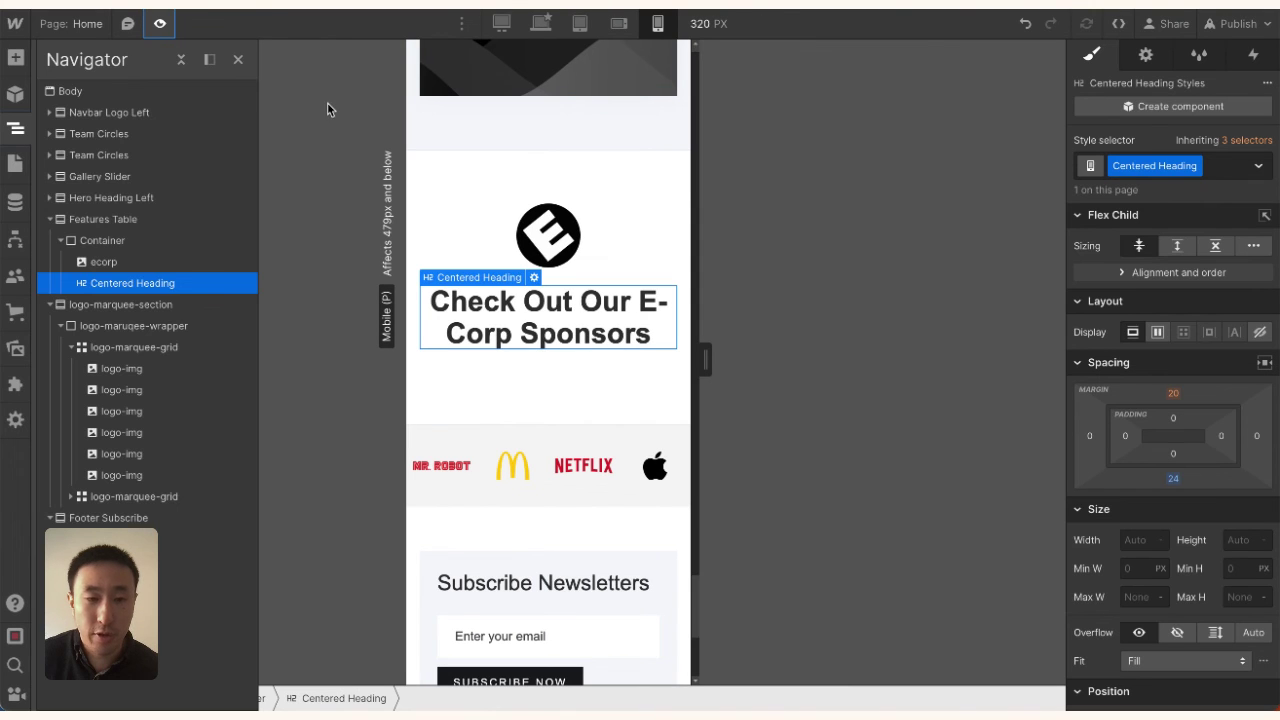
left_click(86, 93)
left_click(1253, 55)
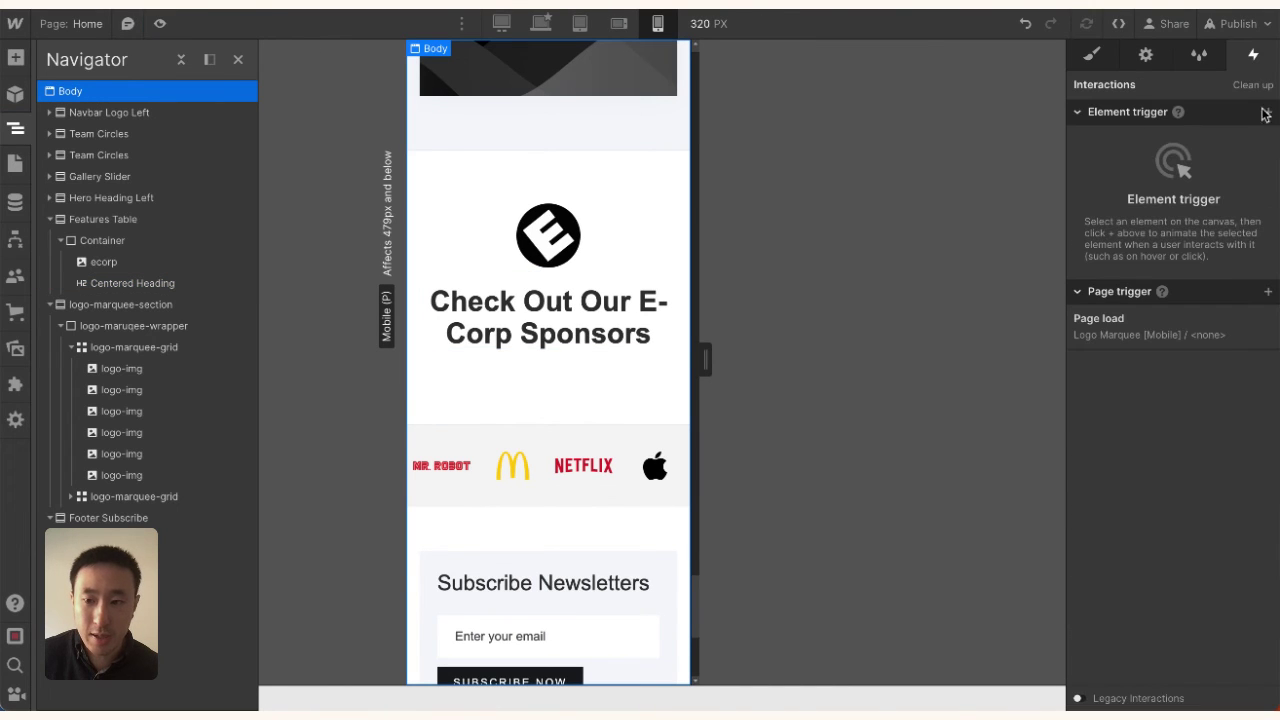
Step: Limit the existing Page load mobile marquee trigger to phone landscape and phone portrait only
left_click(1206, 333)
left_click(1111, 552)
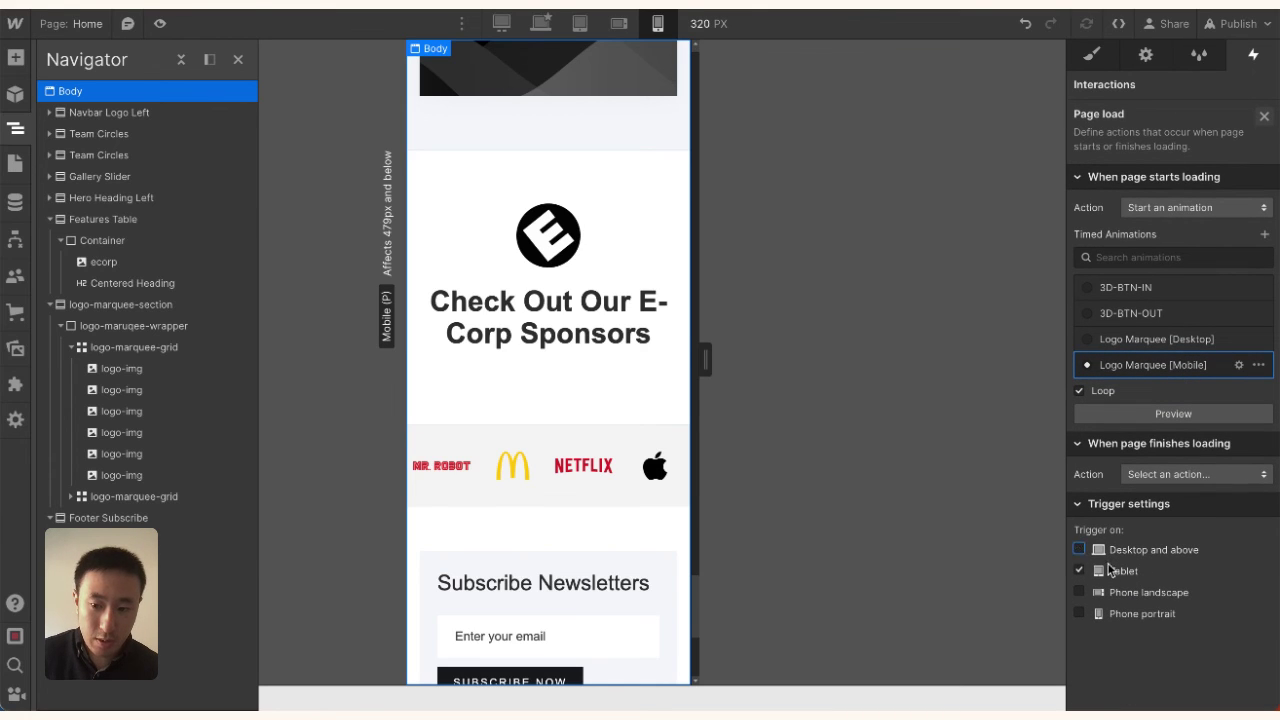
left_click(1112, 571)
left_click(1119, 593)
left_click(1123, 614)
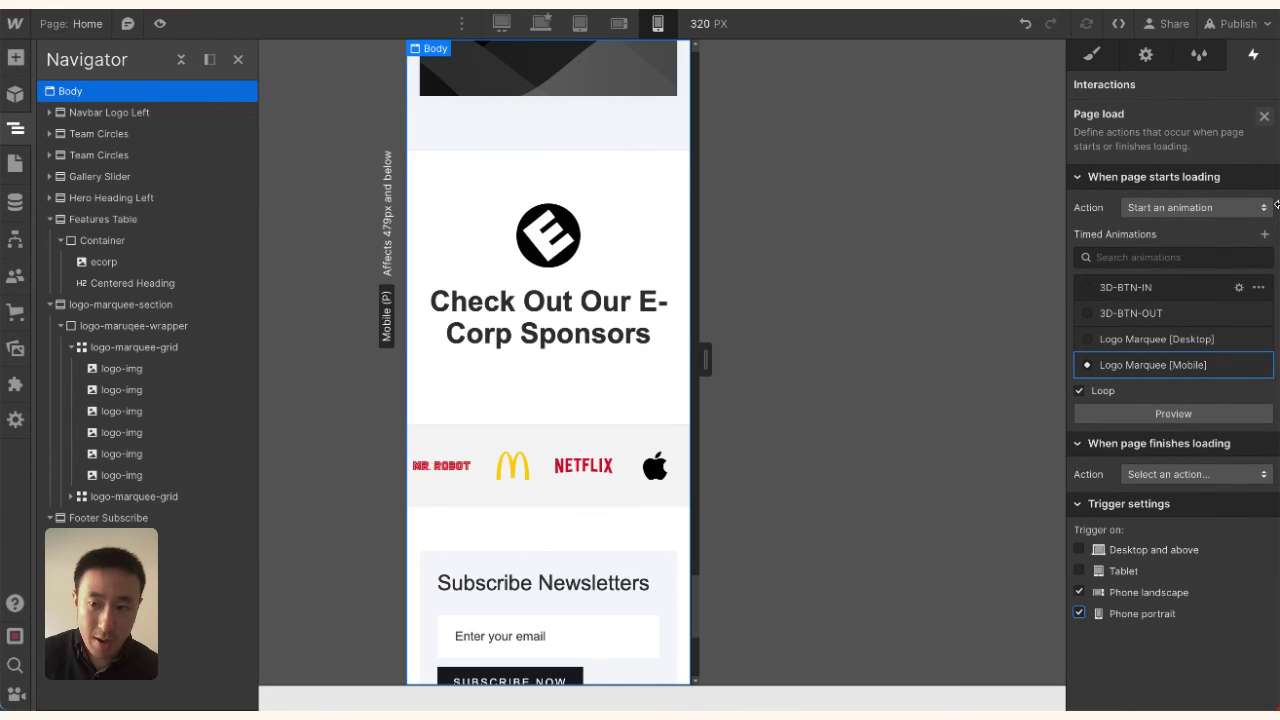
left_click(1264, 117)
Step: Add a Page load trigger starting Logo Marquee [Desktop] on desktop and tablet, excluding phones
left_click(1267, 112)
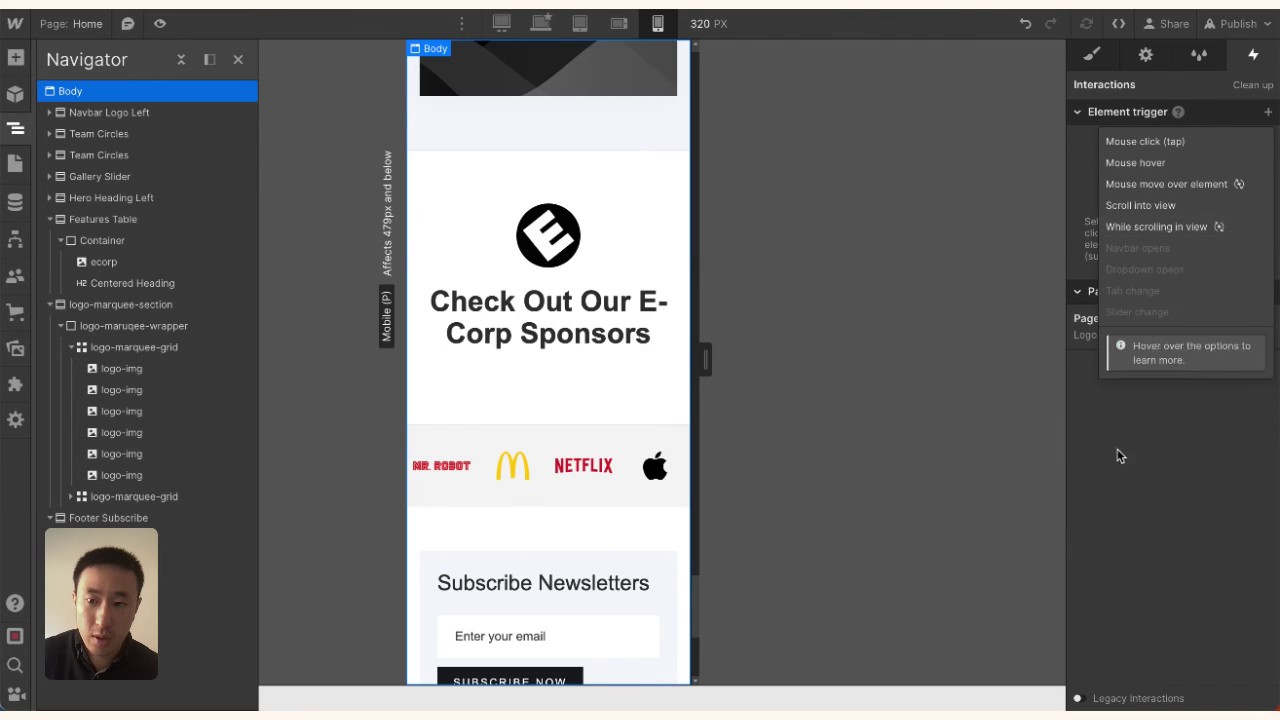
left_click(1118, 456)
left_click(1267, 137)
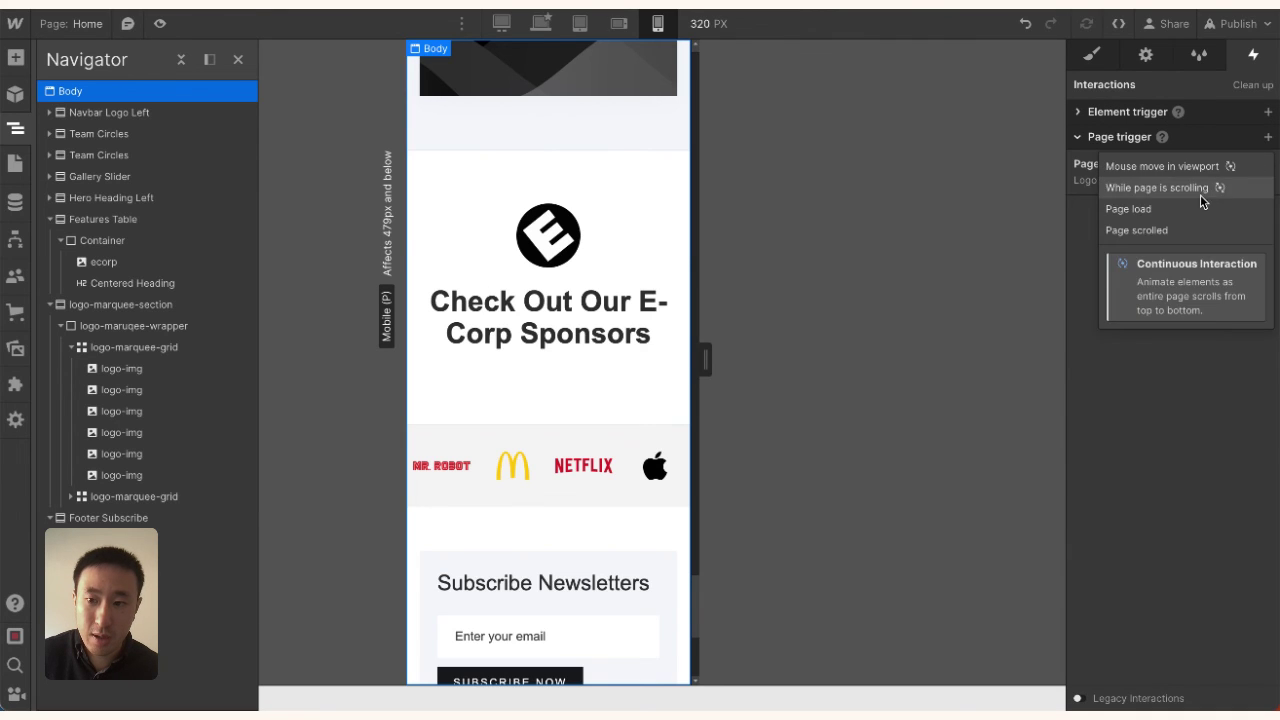
left_click(1195, 209)
left_click(1190, 208)
left_click(1182, 252)
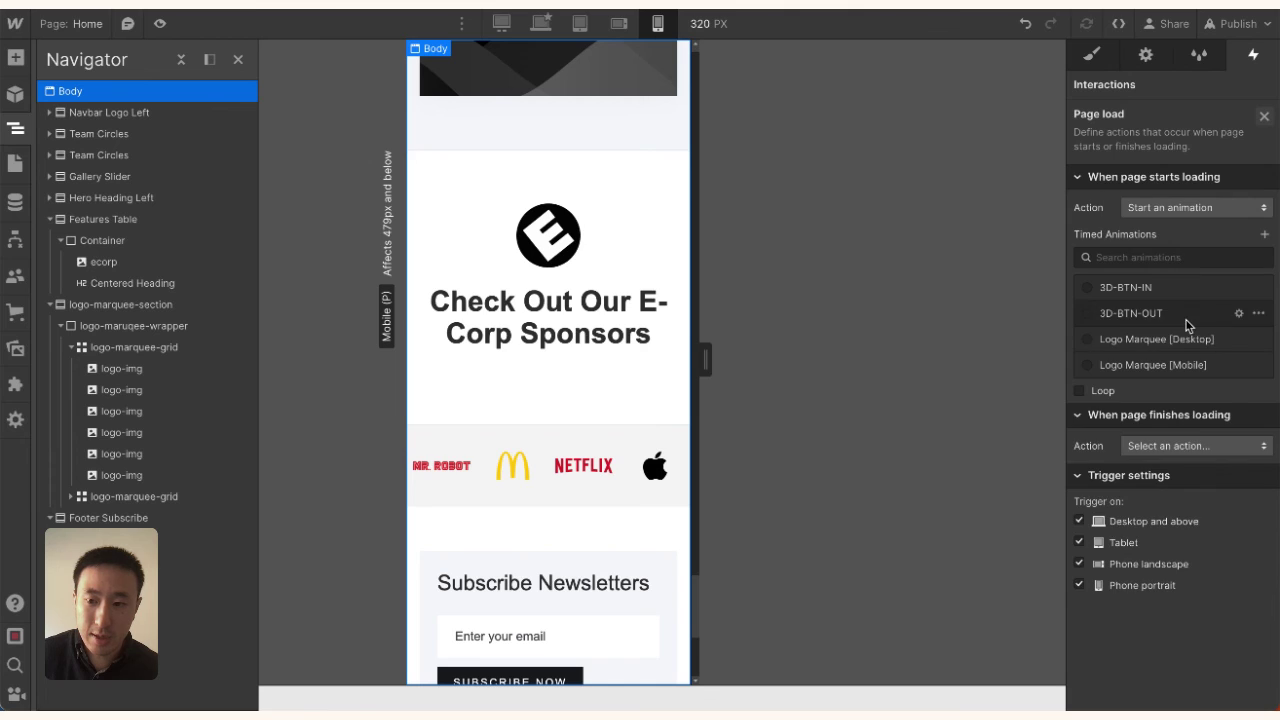
left_click(1192, 339)
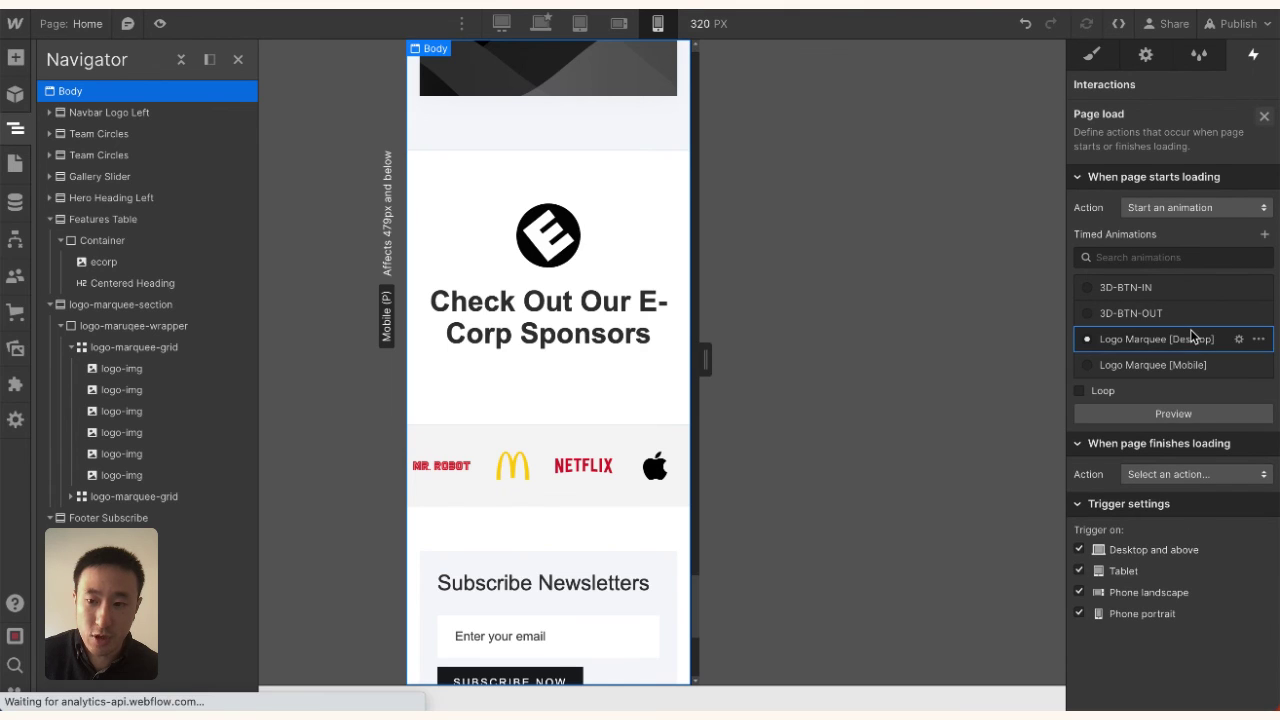
left_click(1131, 594)
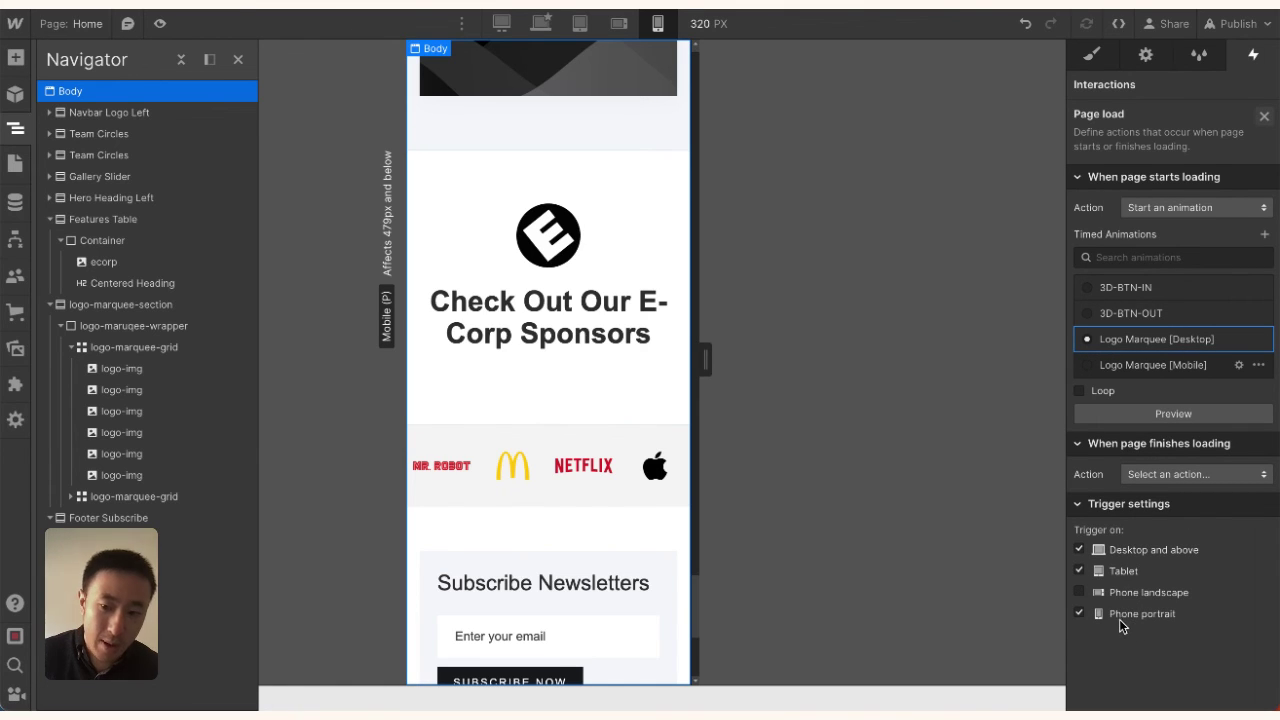
left_click(1120, 620)
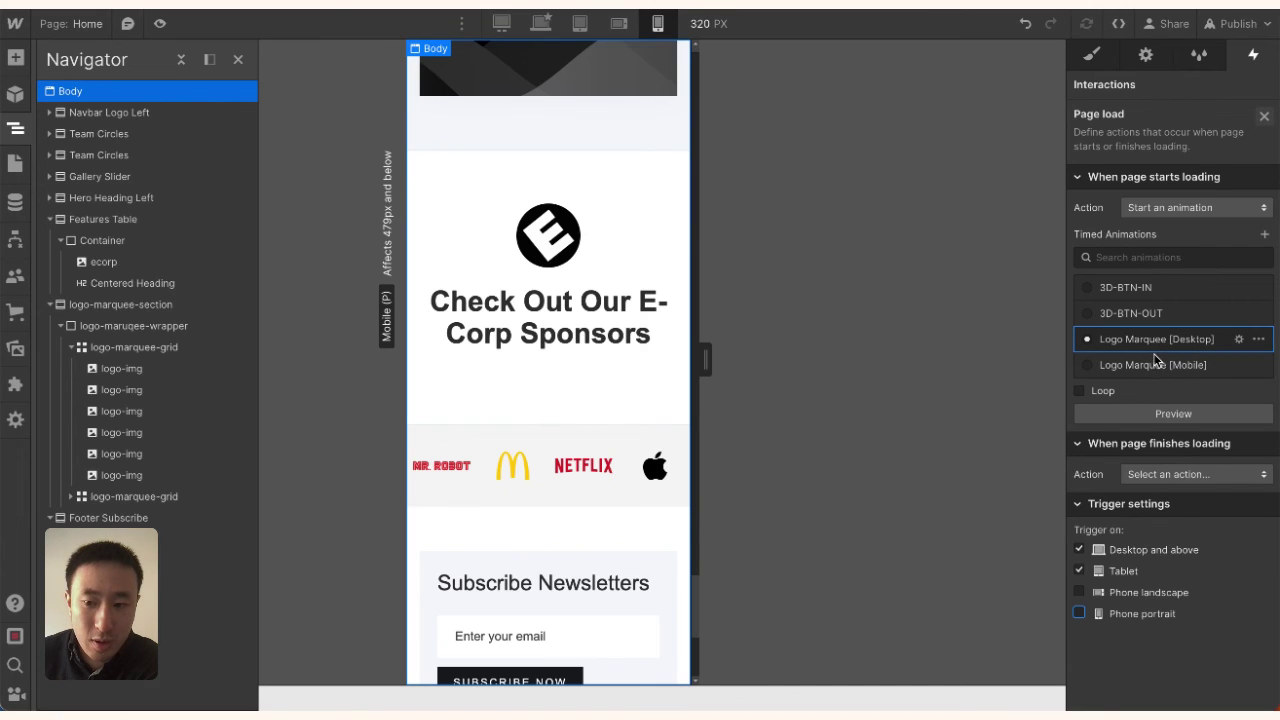
left_click(1264, 116)
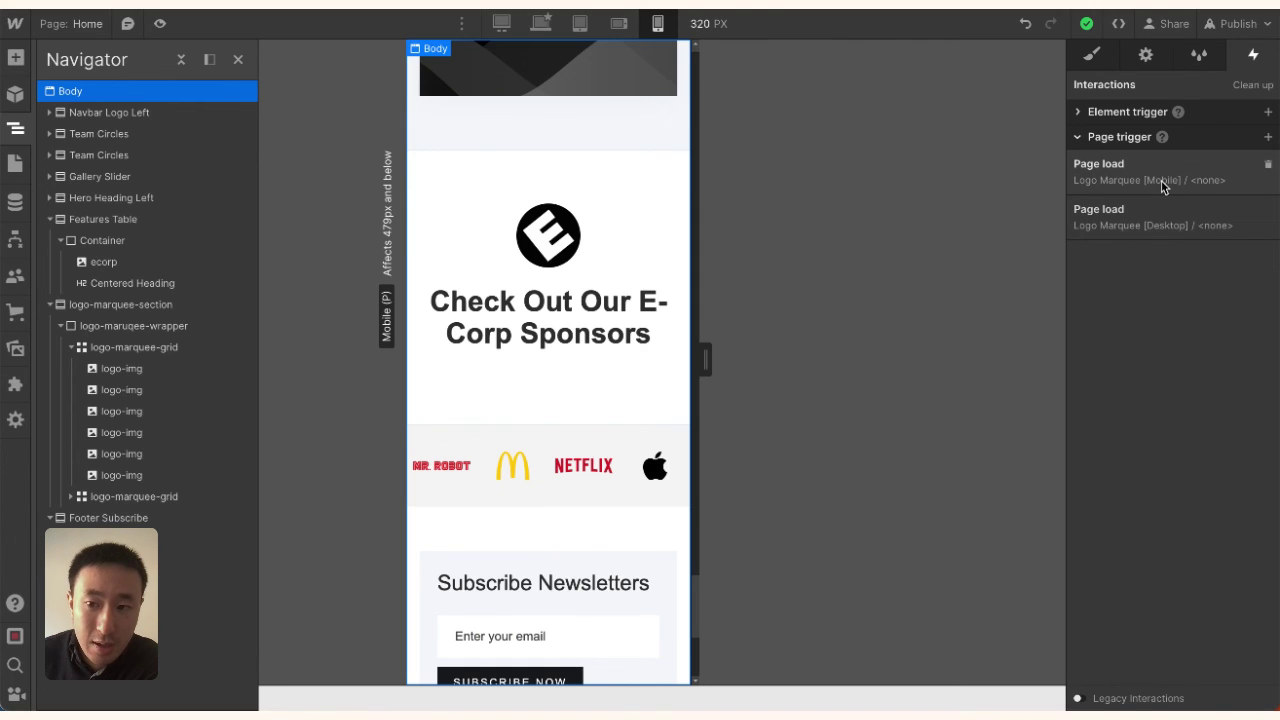
Step: Recheck the Logo Marquee [Mobile] page-load trigger, then preview the marquee at 320 px
left_click(1163, 186)
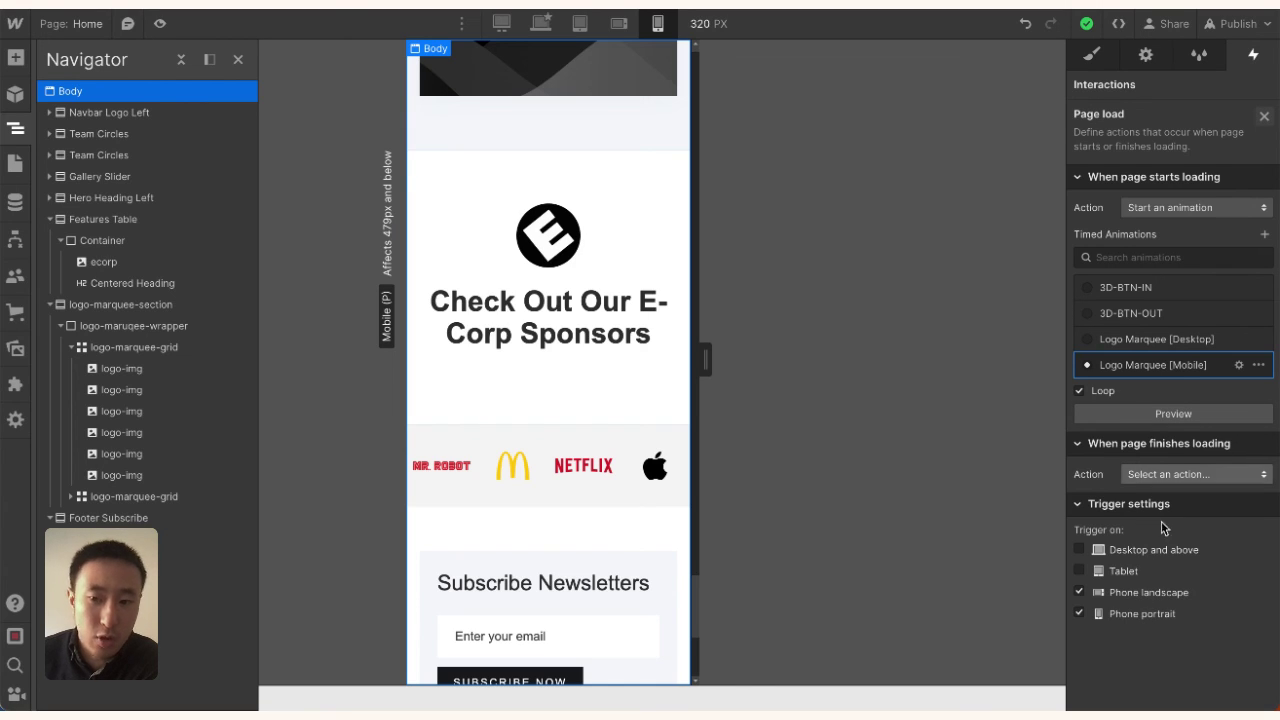
left_click(1262, 118)
left_click(160, 23)
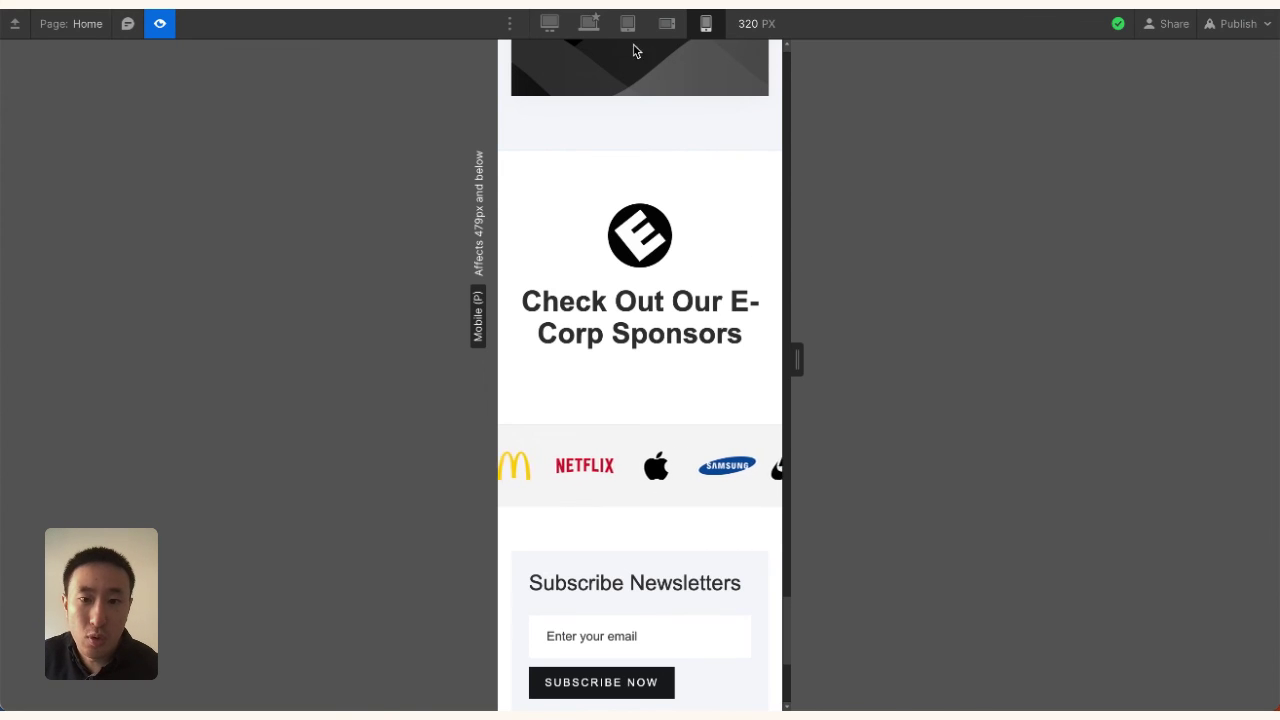
Step: View the marquee preview at desktop width, then return to the Designer and select the sponsor logo grid
left_click(589, 23)
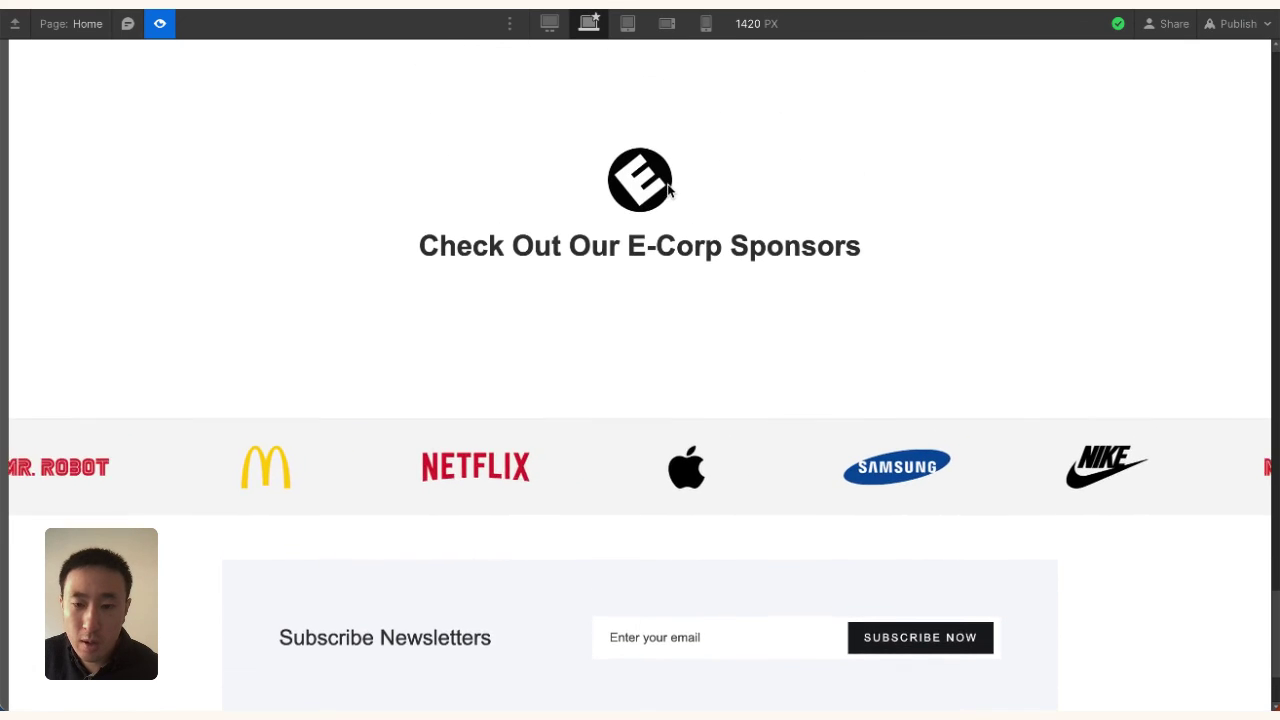
left_click(160, 23)
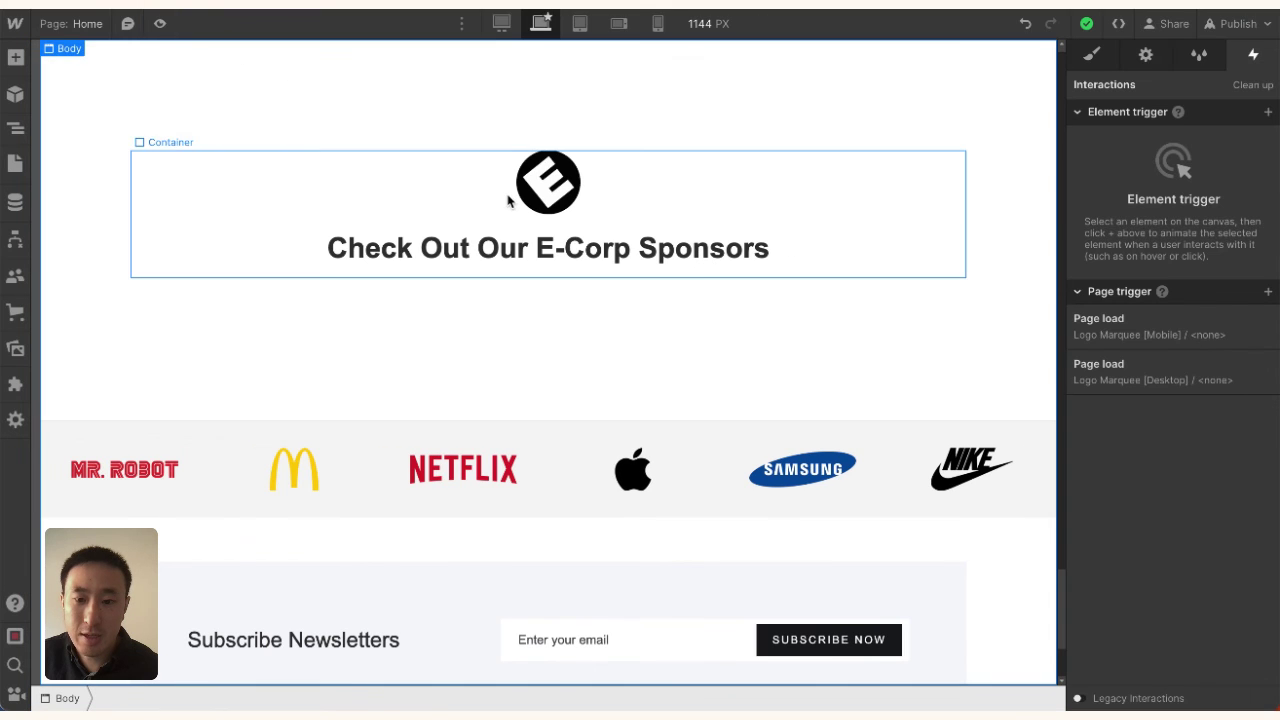
left_click(694, 477)
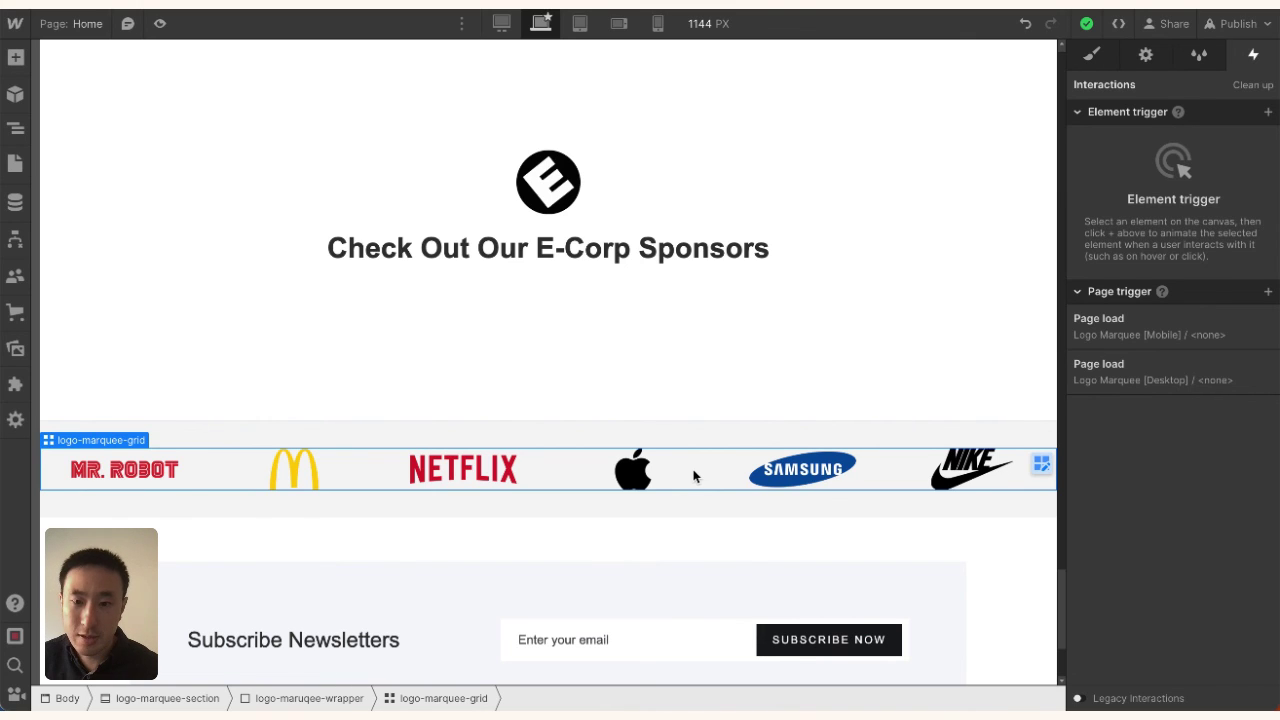
Step: Give logo-marquee-section a width of 100% and set its Overflow to Hidden
left_click(733, 432)
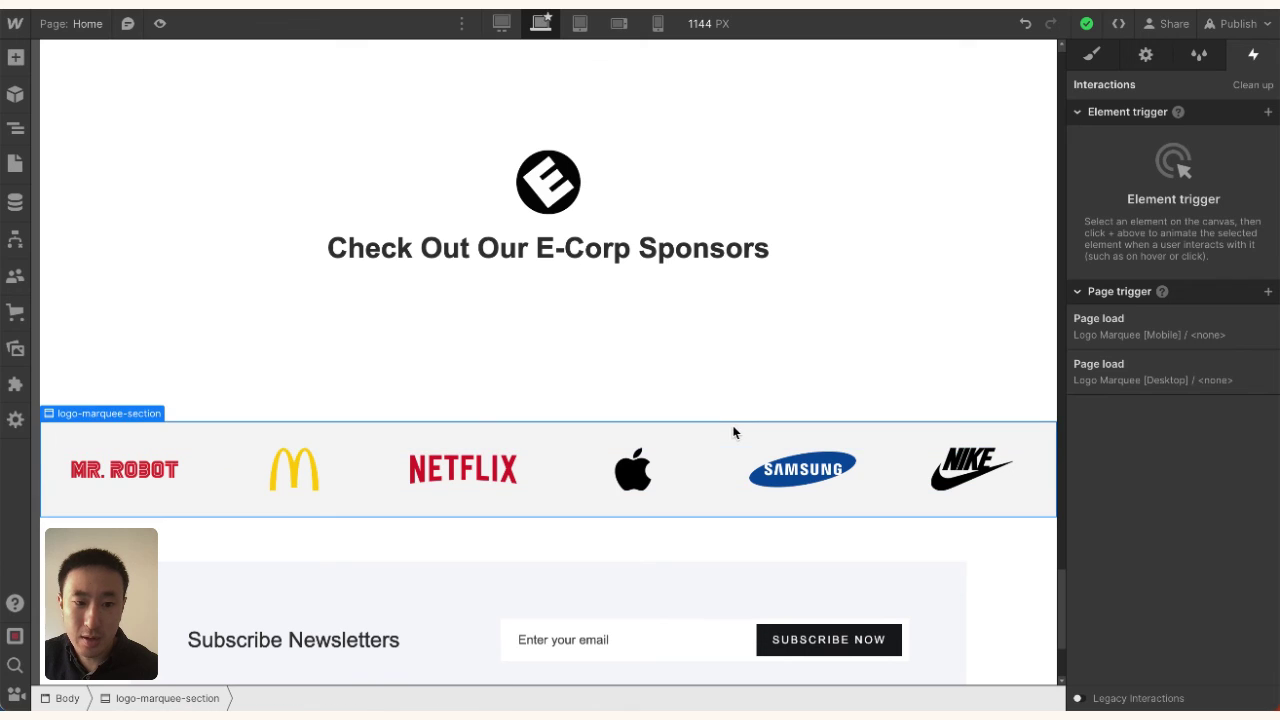
left_click(1092, 54)
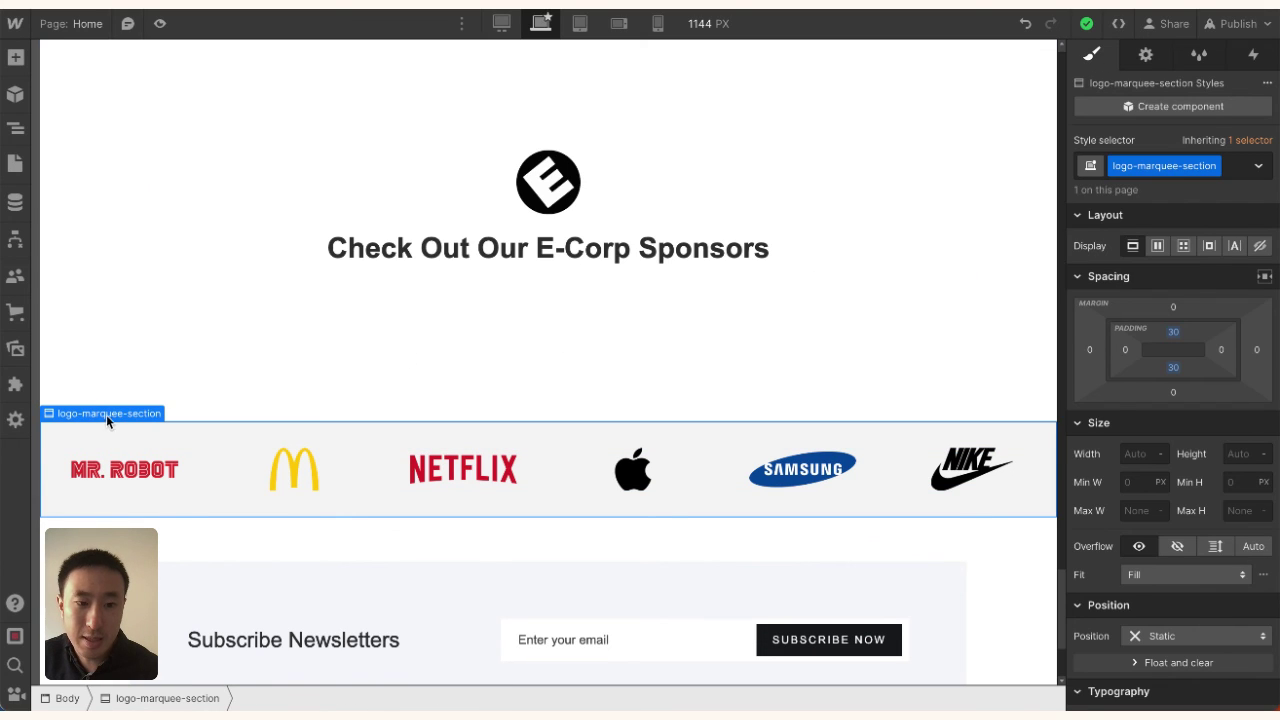
left_click(1133, 455)
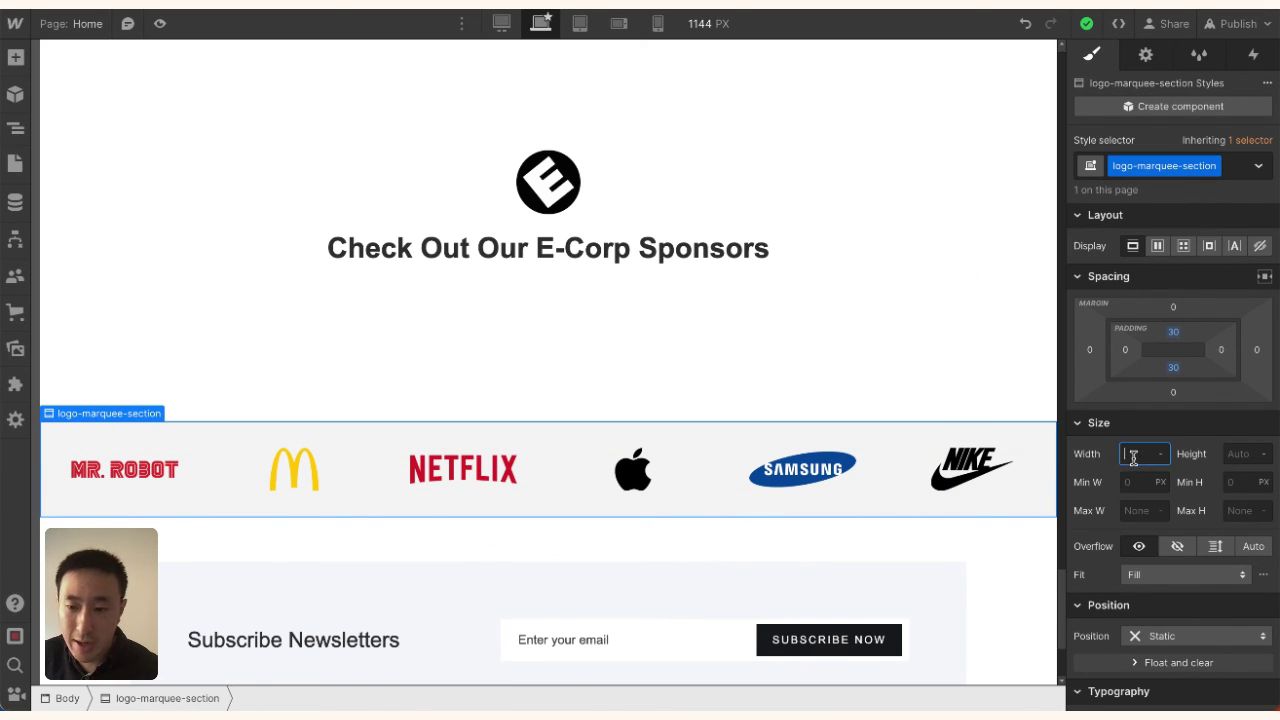
type("100%")
key("Return")
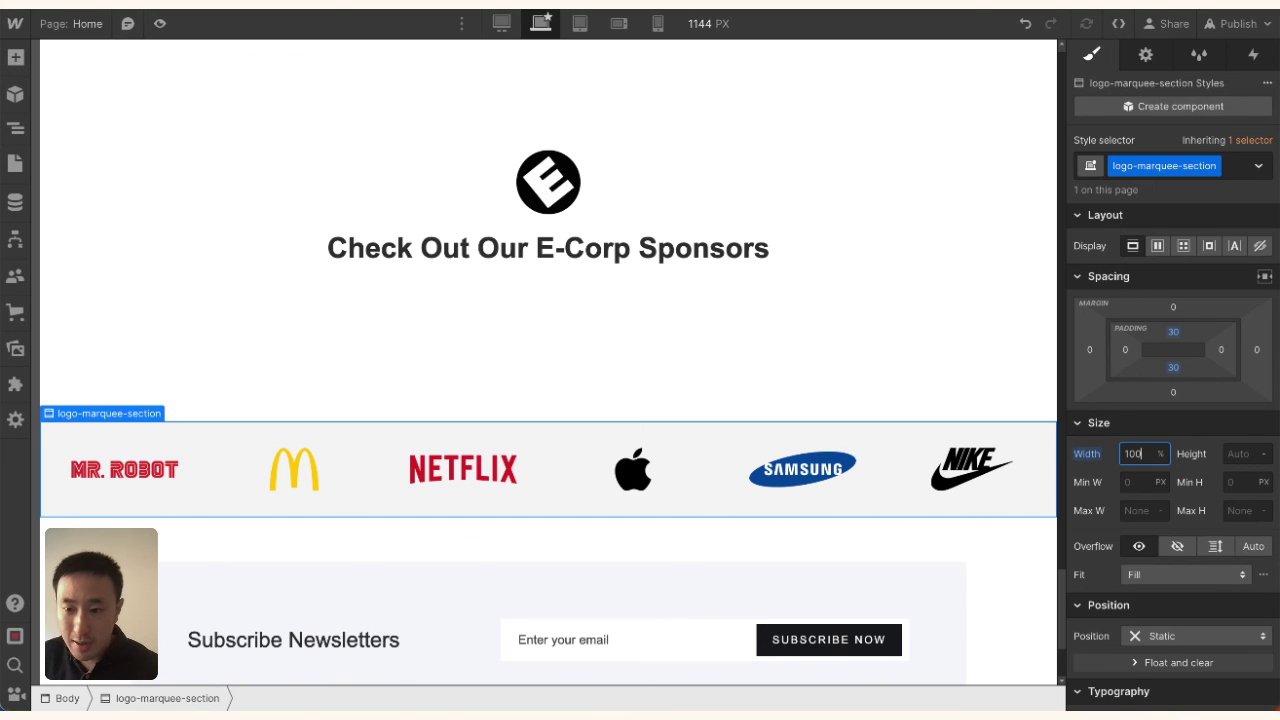
left_click(1178, 546)
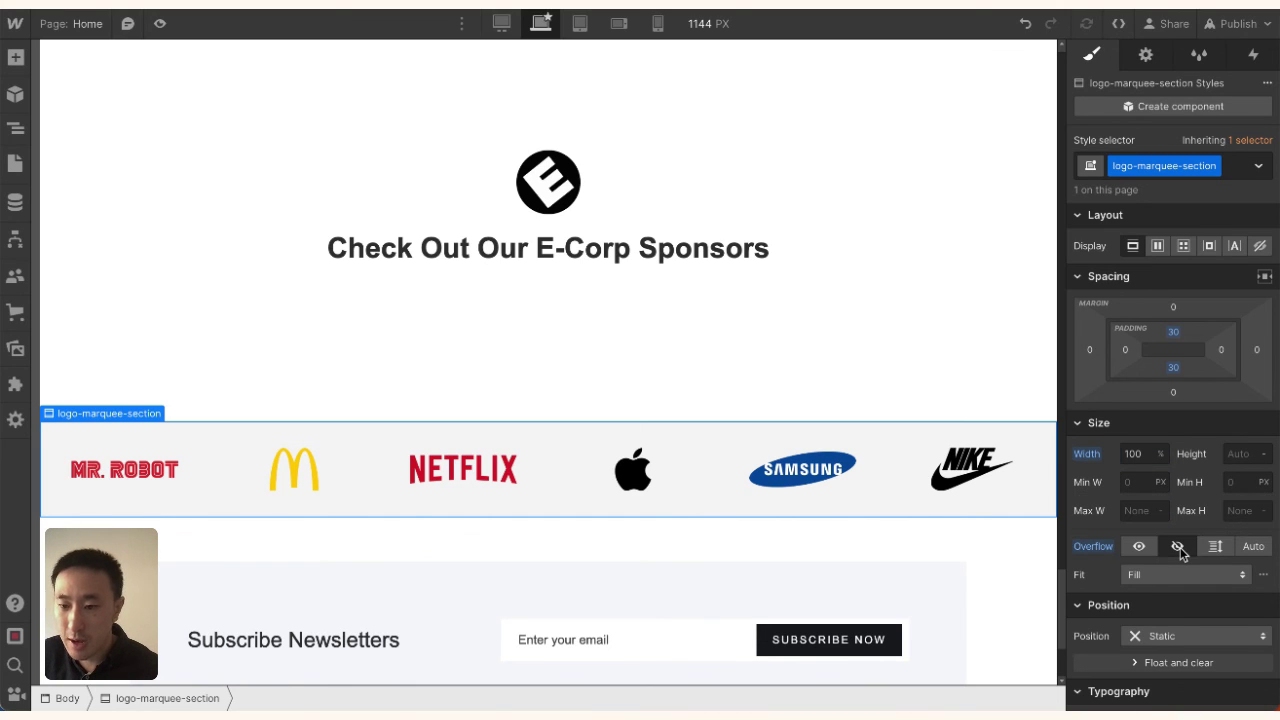